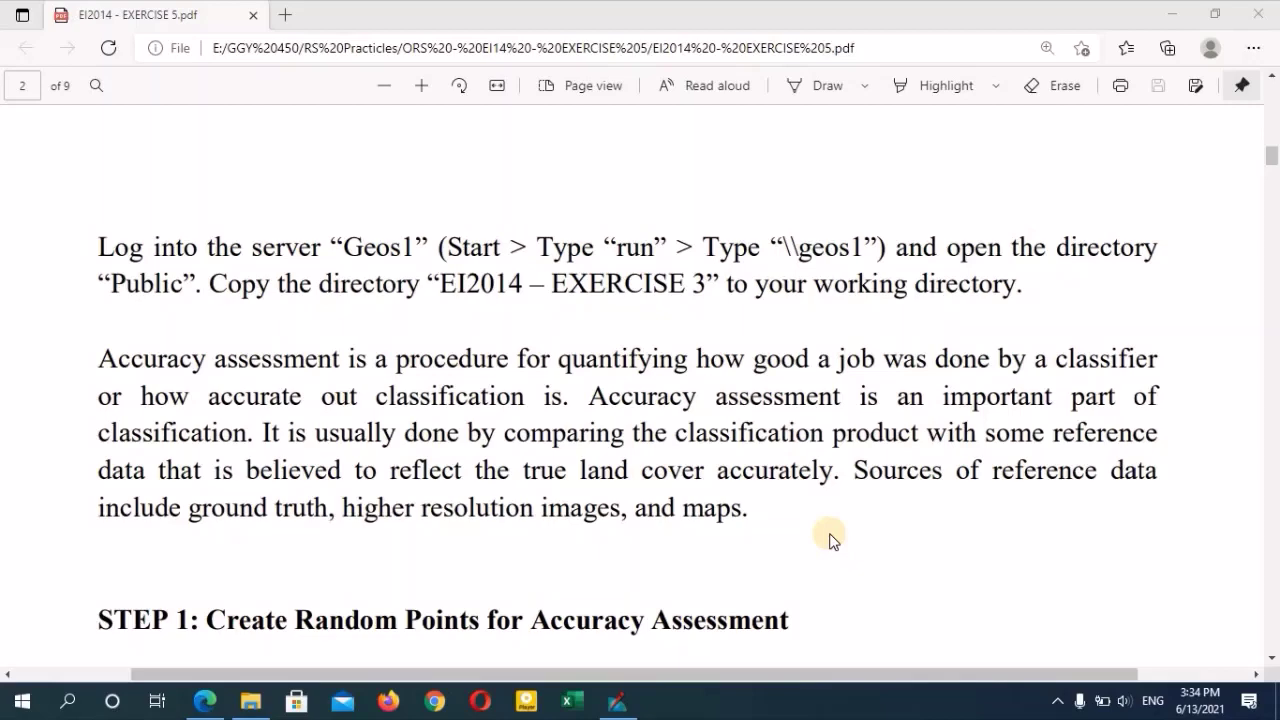
# Switch to ERDAS IMAGINE and open the Accuracy Assessment tool for supervised classification
pyautogui.click(612, 702)
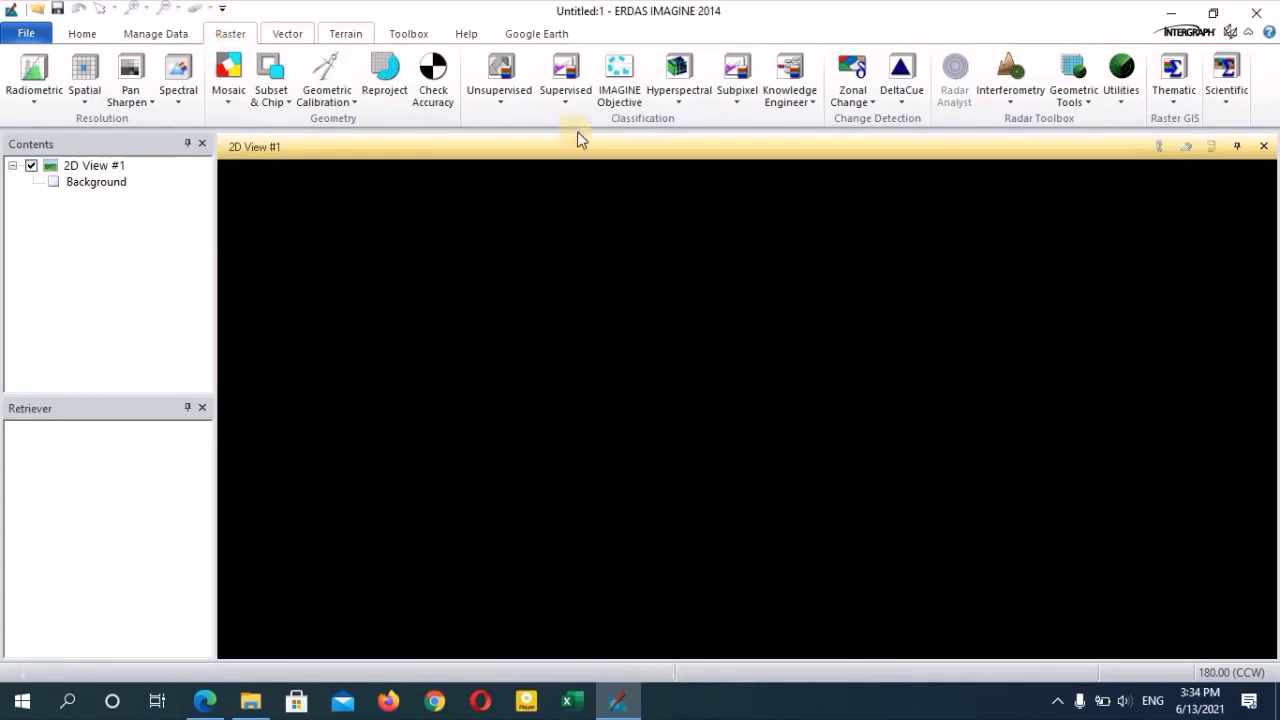
pyautogui.click(573, 105)
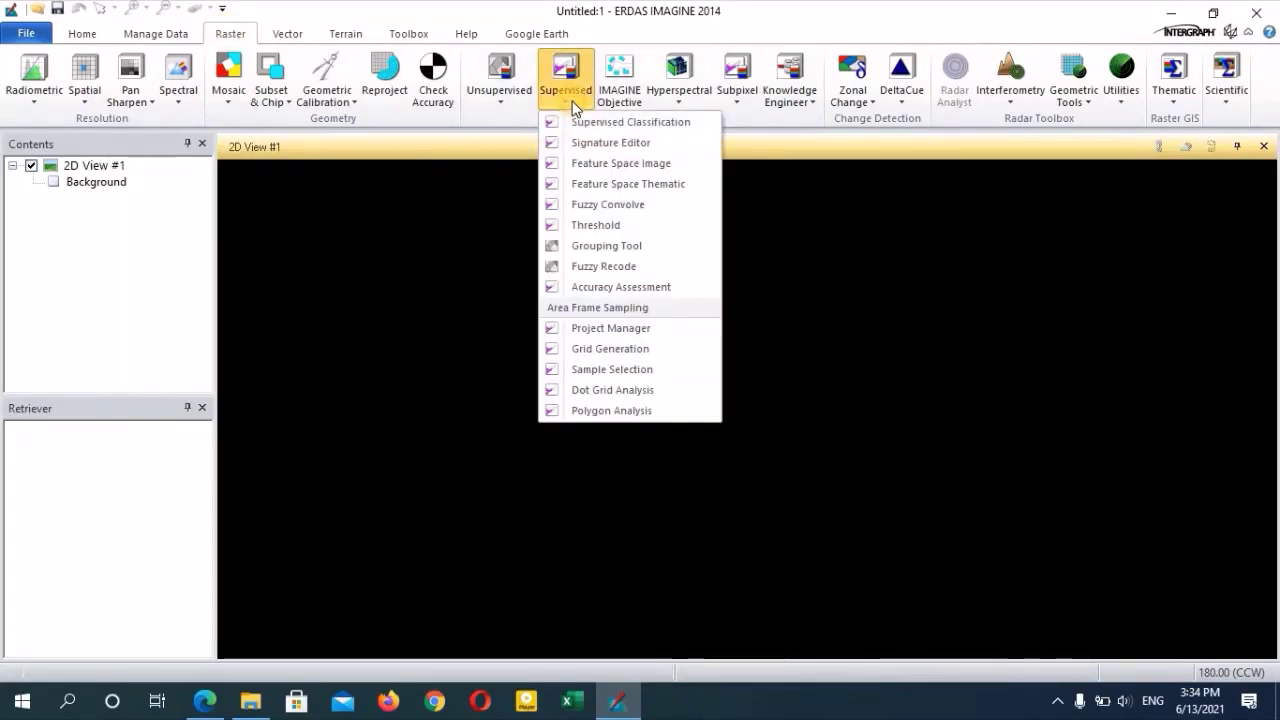
pyautogui.click(676, 289)
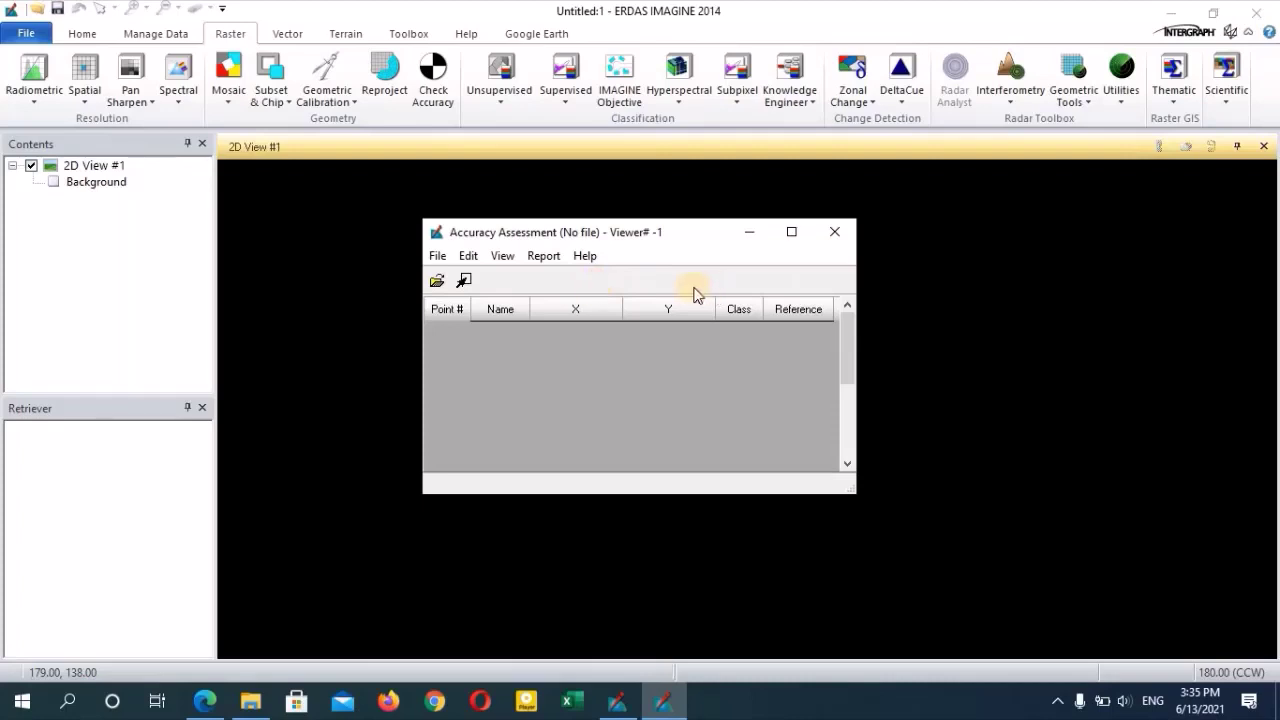
# Load the classified image trinco_mindst.img into the Accuracy Assessment table
pyautogui.click(440, 257)
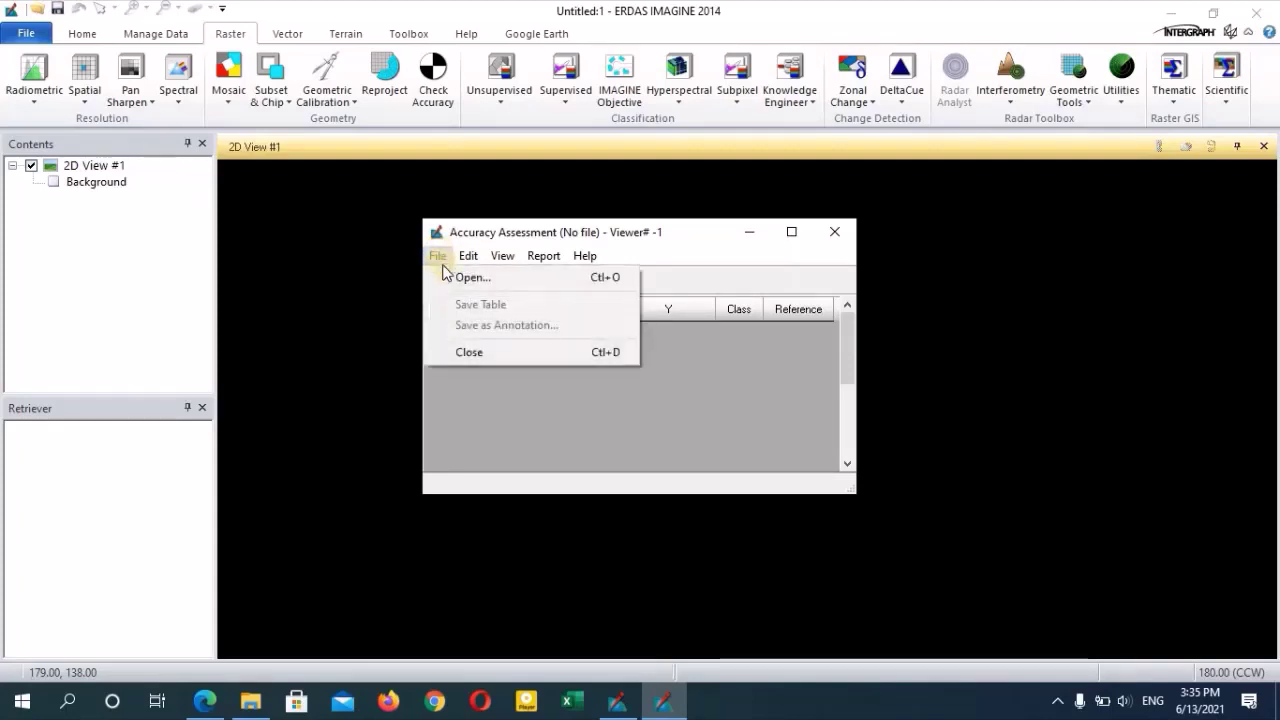
pyautogui.click(516, 286)
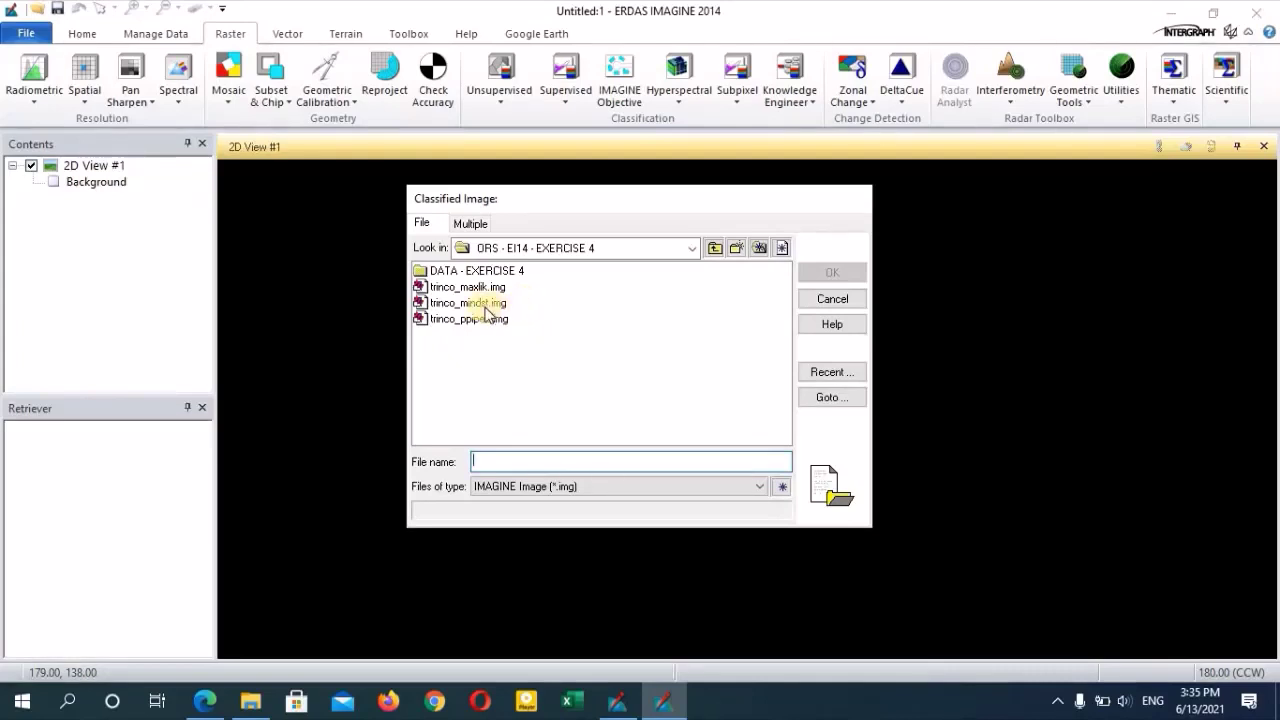
pyautogui.click(488, 306)
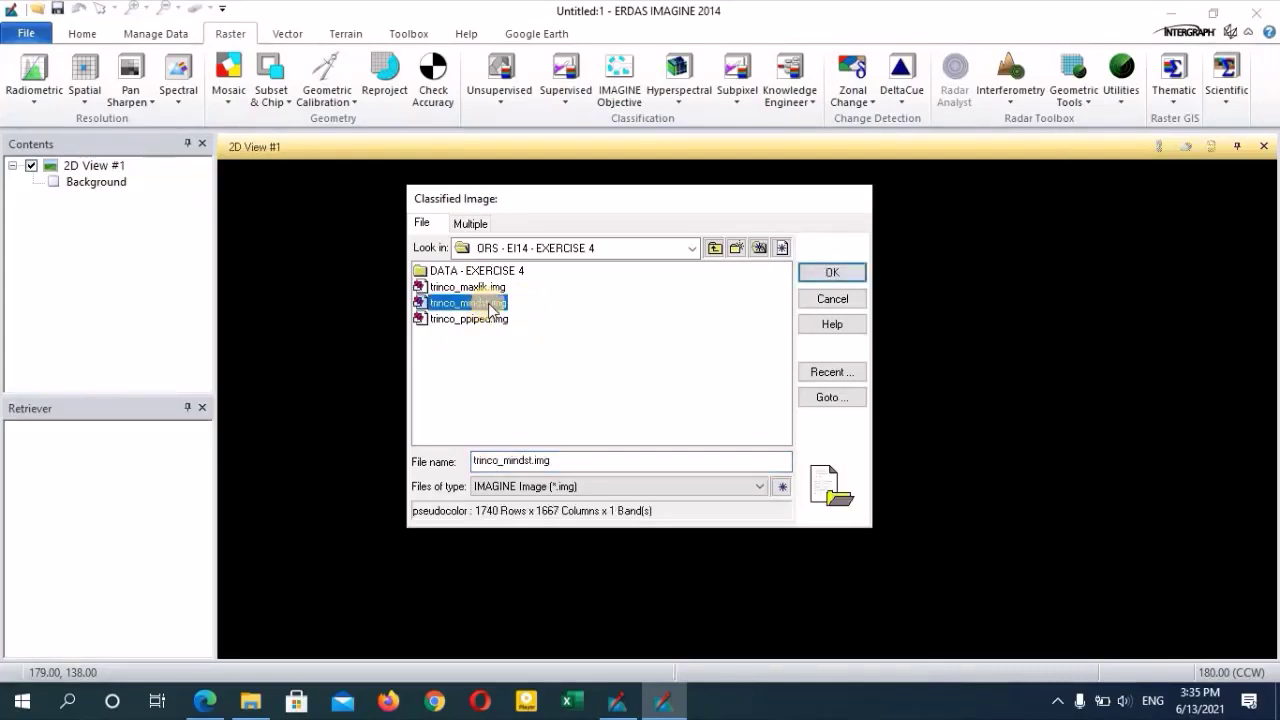
pyautogui.click(826, 275)
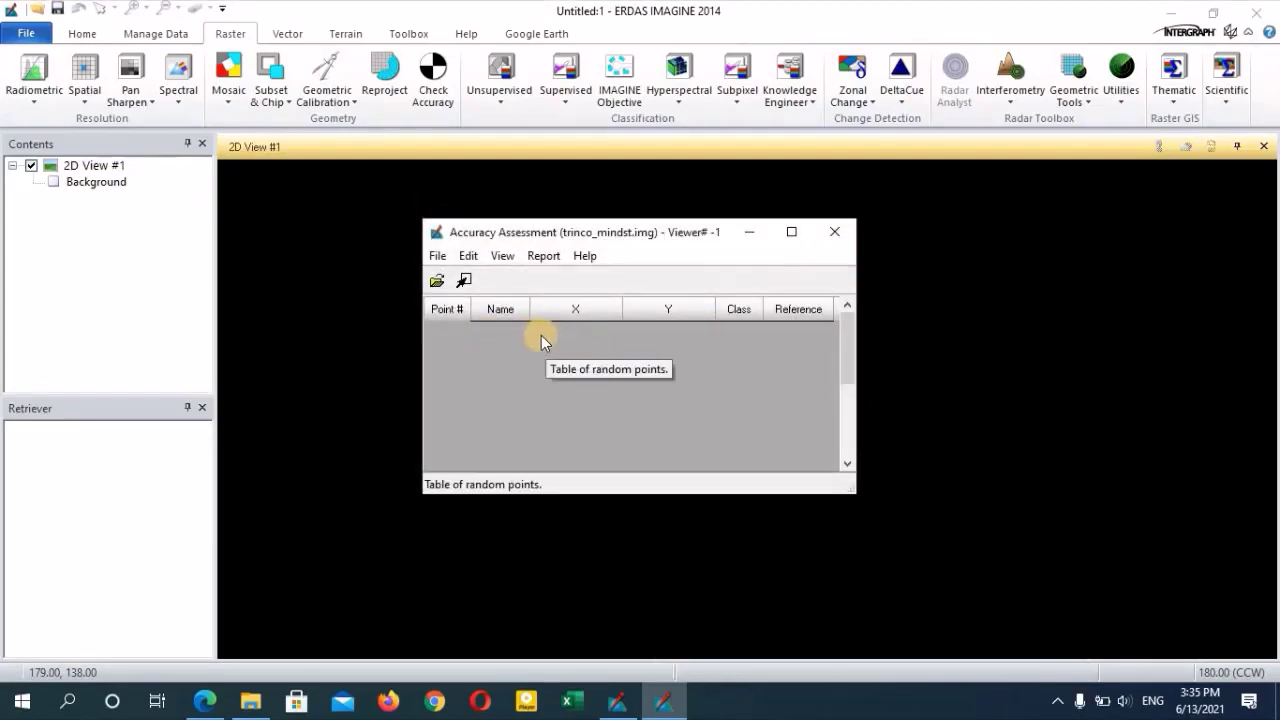
# Start adding random points to the Accuracy Assessment table and set the number of points to 100
pyautogui.click(468, 257)
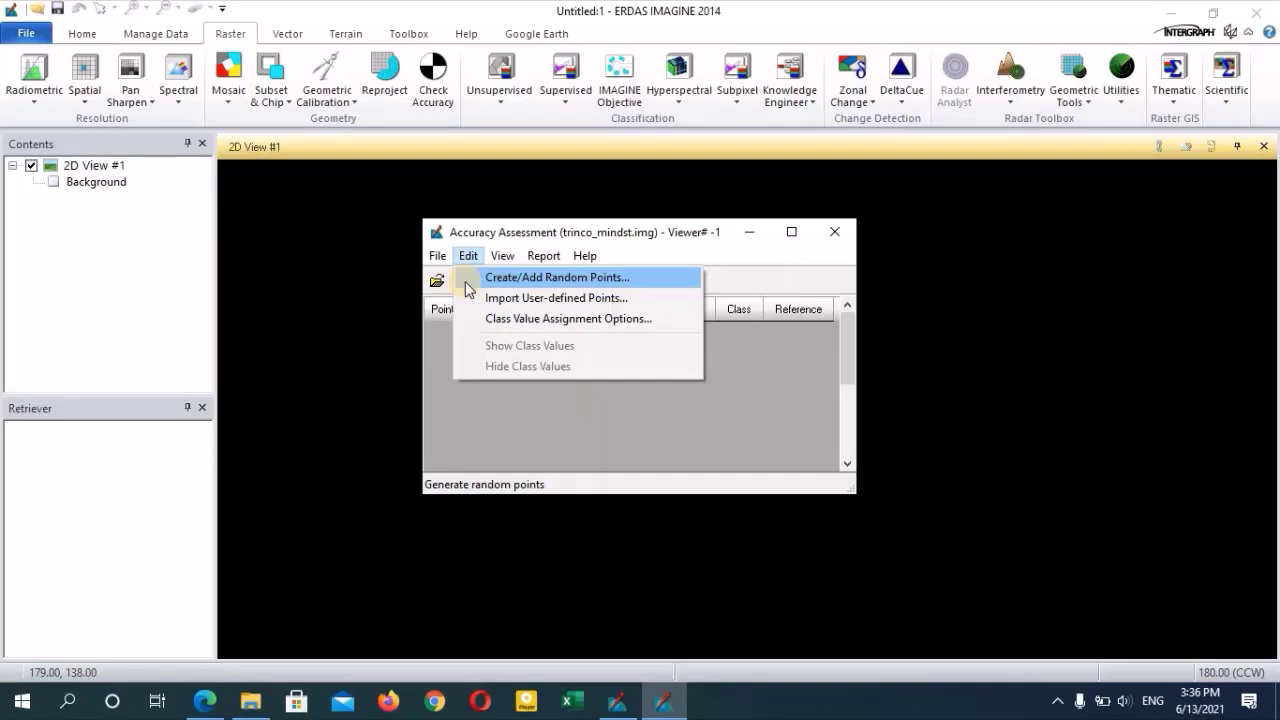
pyautogui.click(465, 279)
pyautogui.click(465, 283)
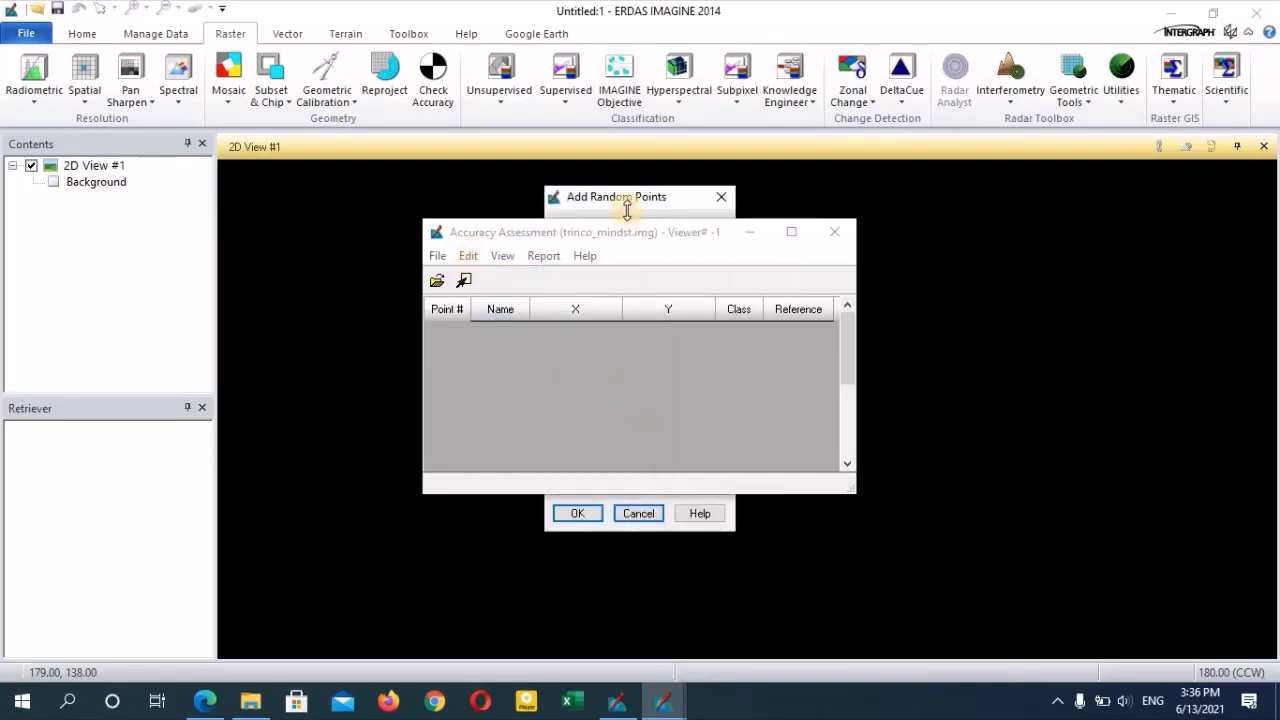
pyautogui.click(657, 202)
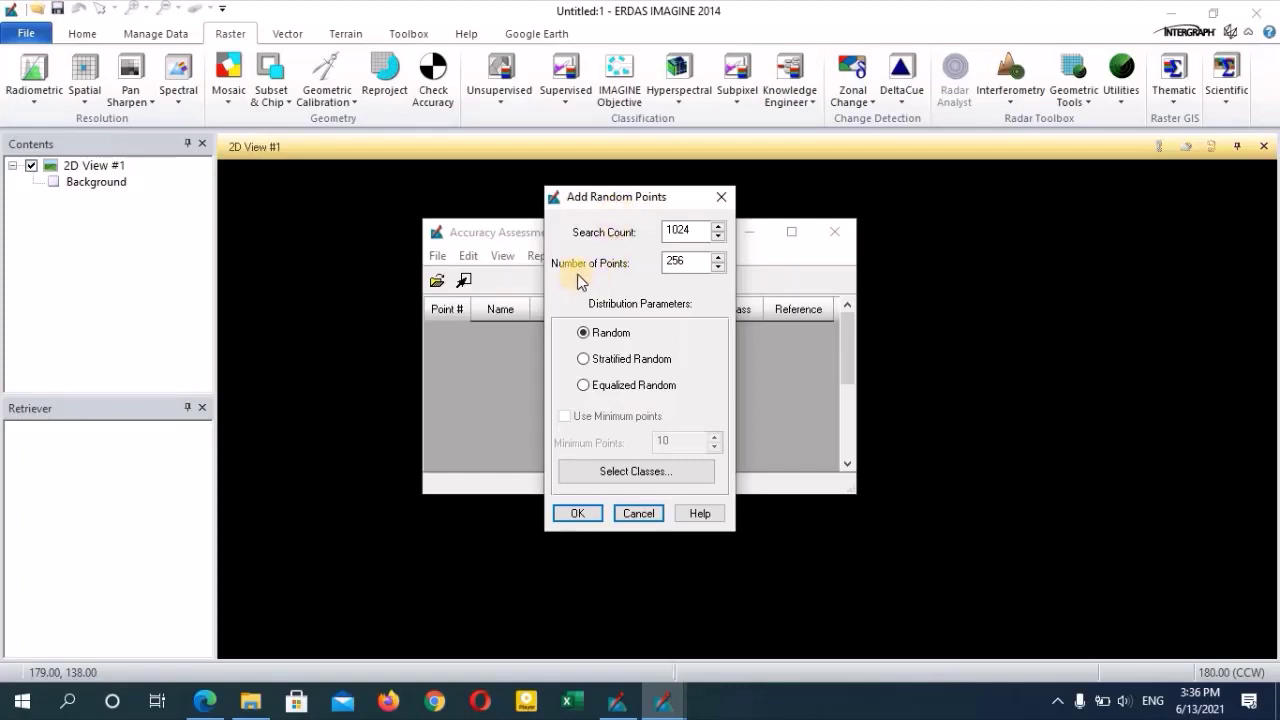
pyautogui.moveTo(703, 261); pyautogui.dragTo(637, 262)
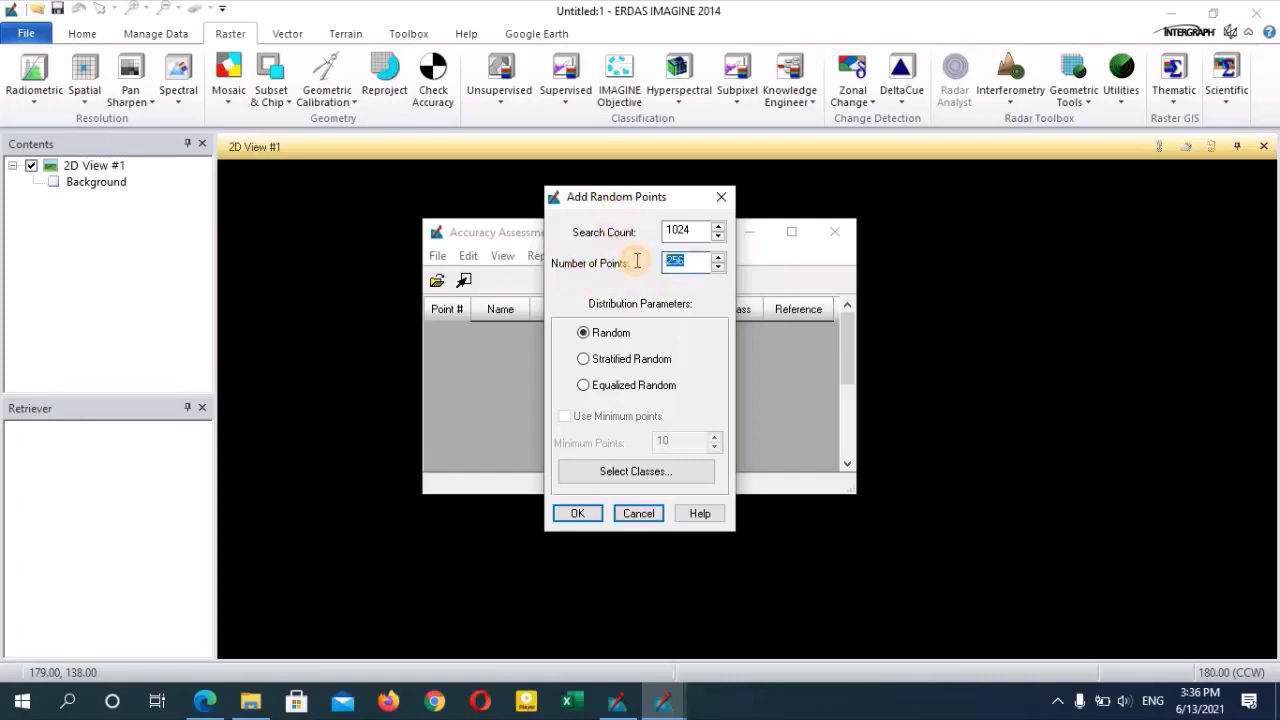
pyautogui.write('100')
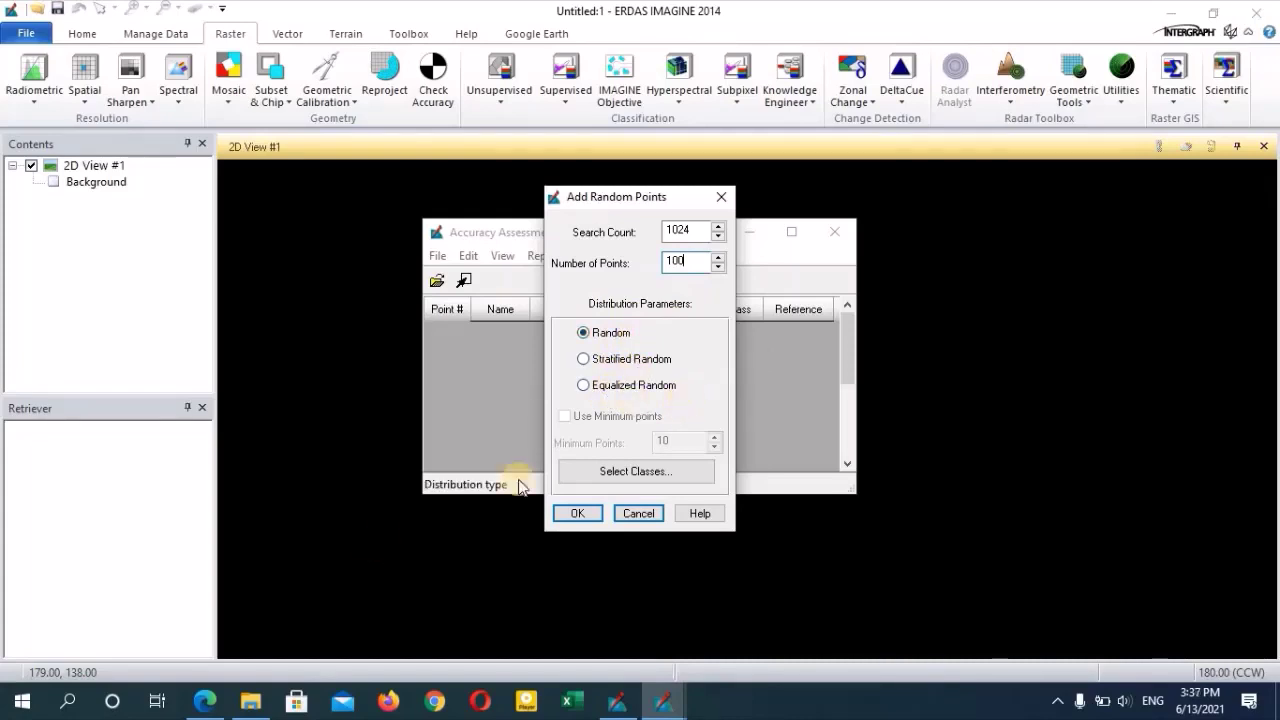
# Consult the distribution parameter descriptions in the Exercise 5 PDF and choose Random distribution for the new points in ERDAS IMAGINE
pyautogui.click(205, 702)
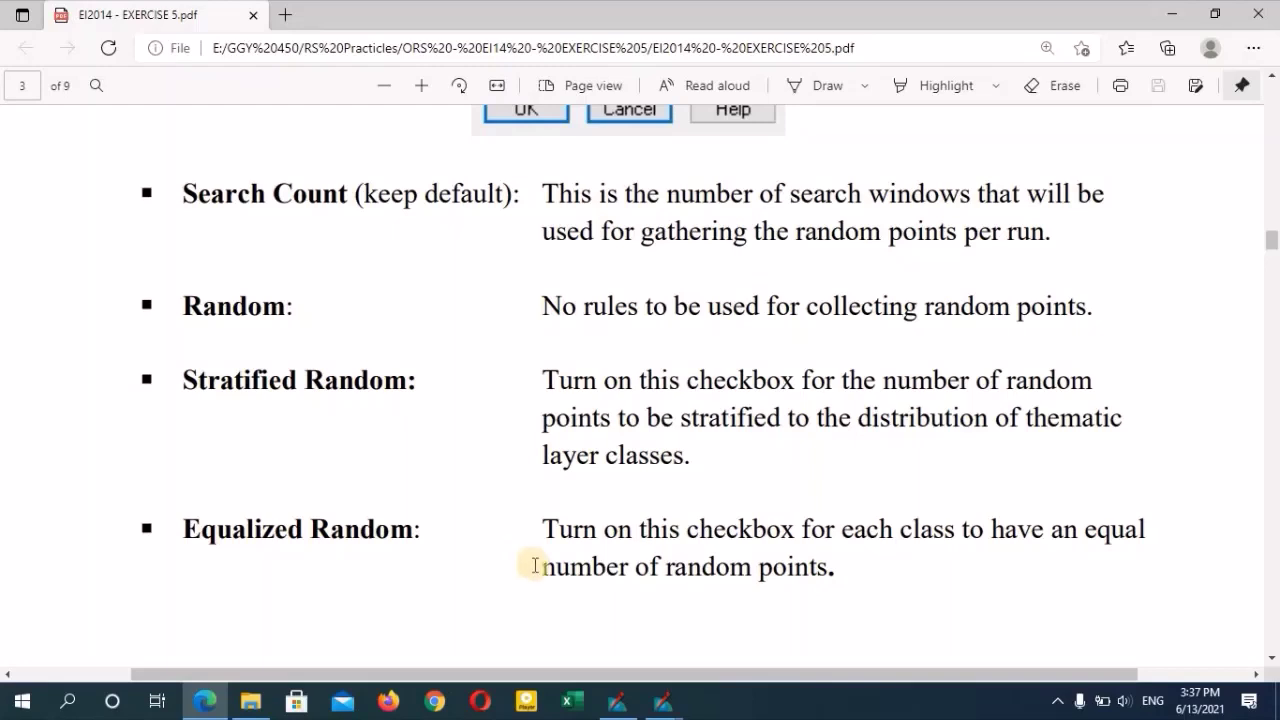
pyautogui.click(664, 703)
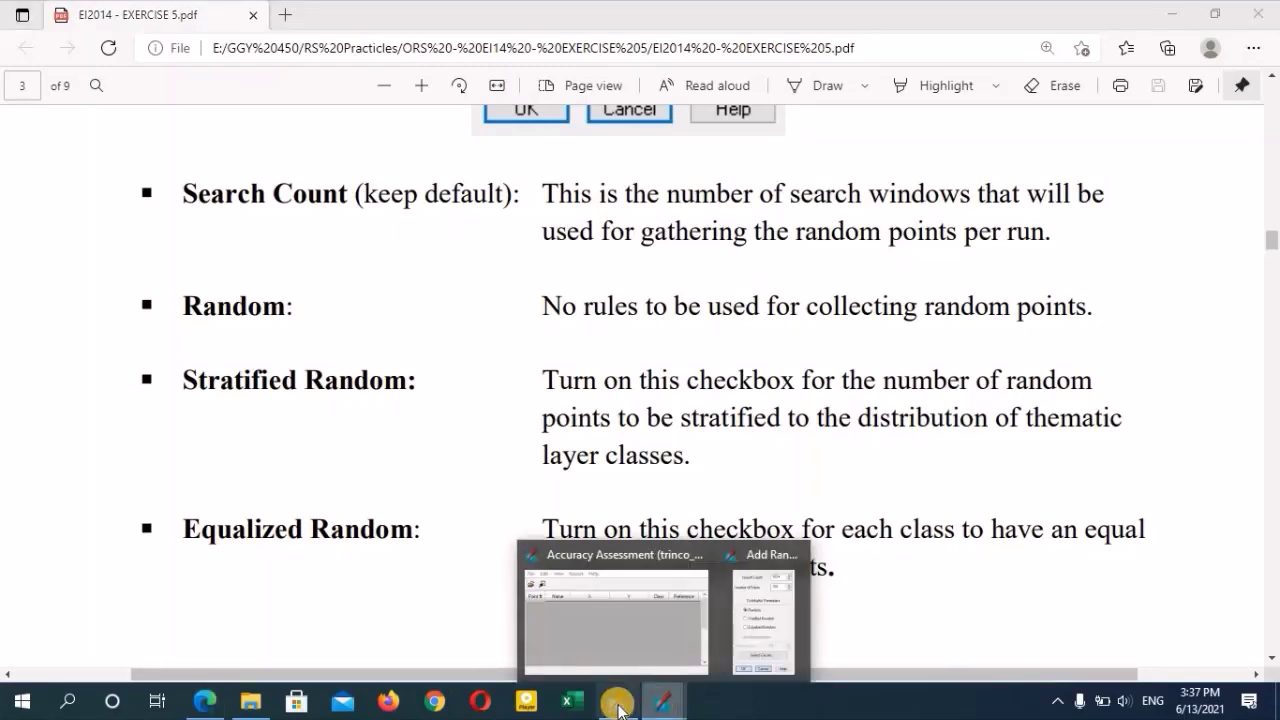
pyautogui.click(664, 703)
pyautogui.moveTo(664, 703)
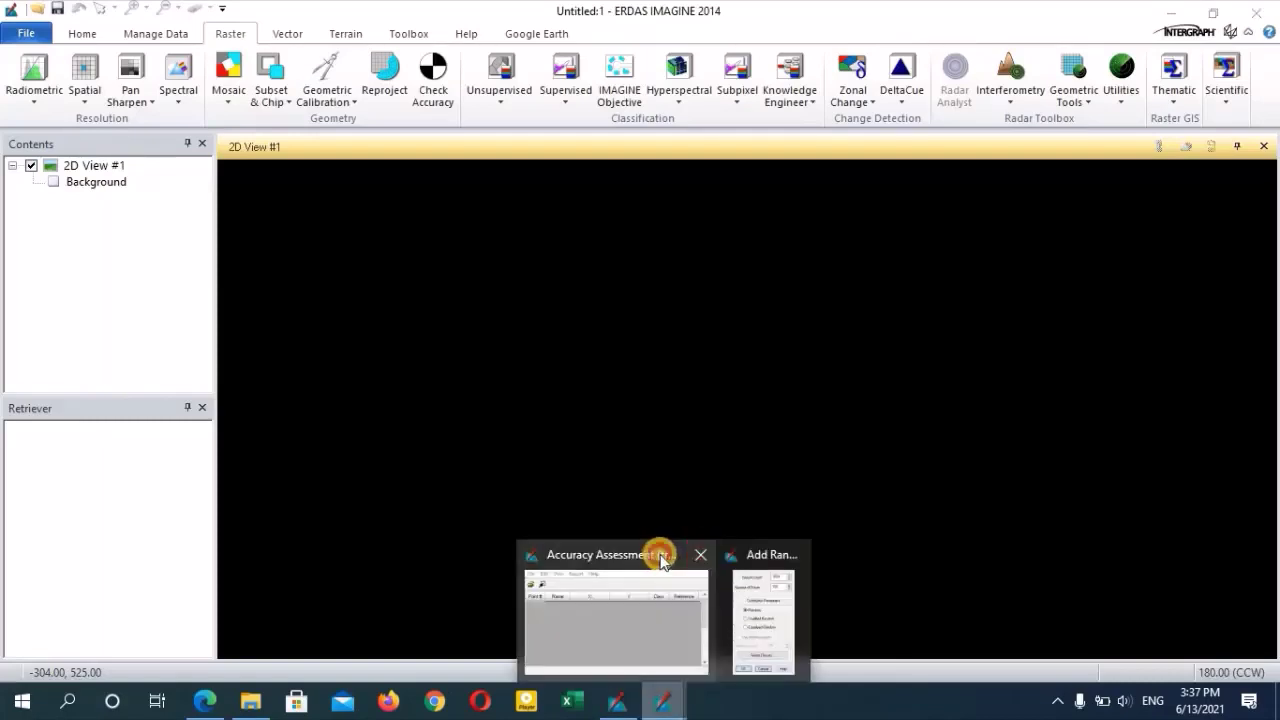
pyautogui.click(660, 558)
pyautogui.click(727, 638)
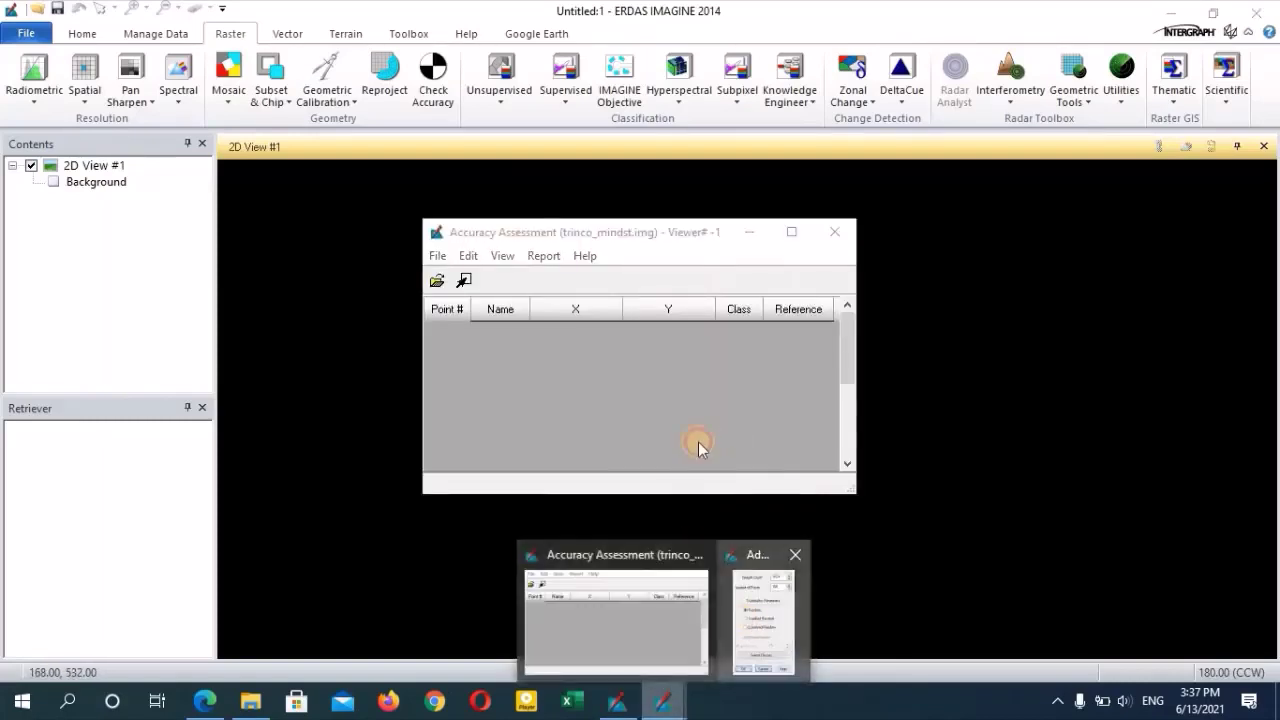
pyautogui.click(595, 335)
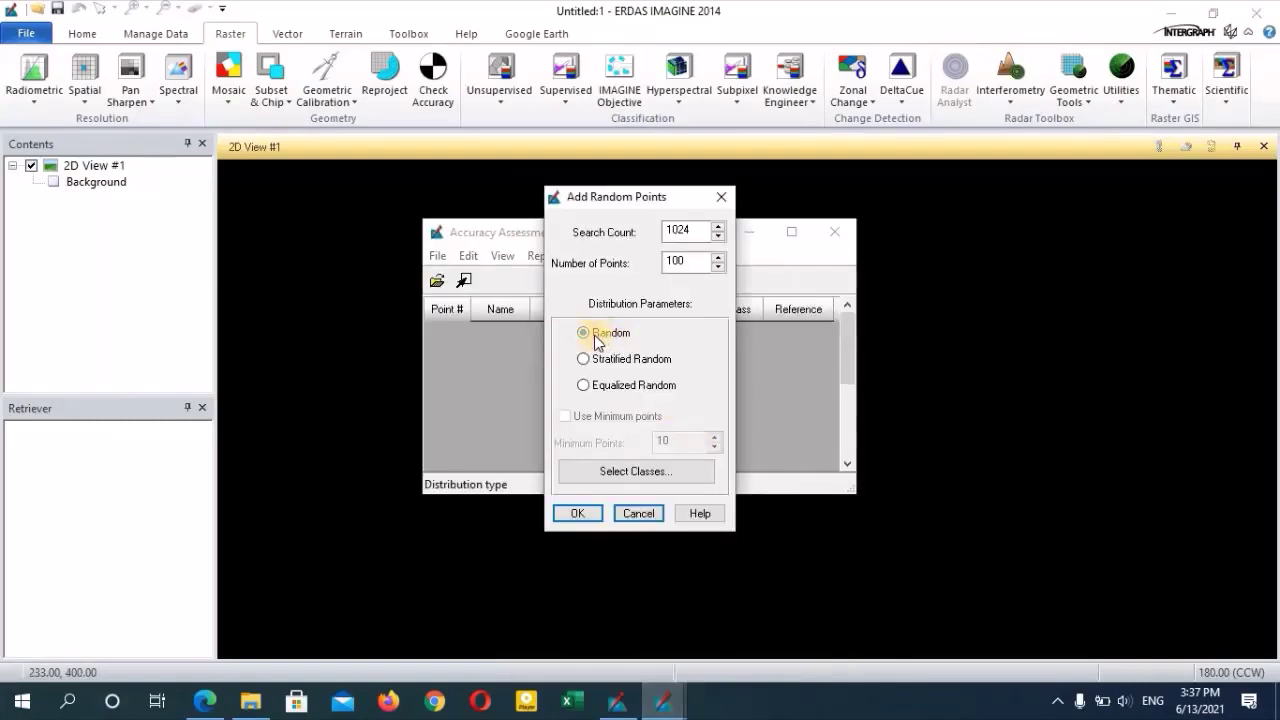
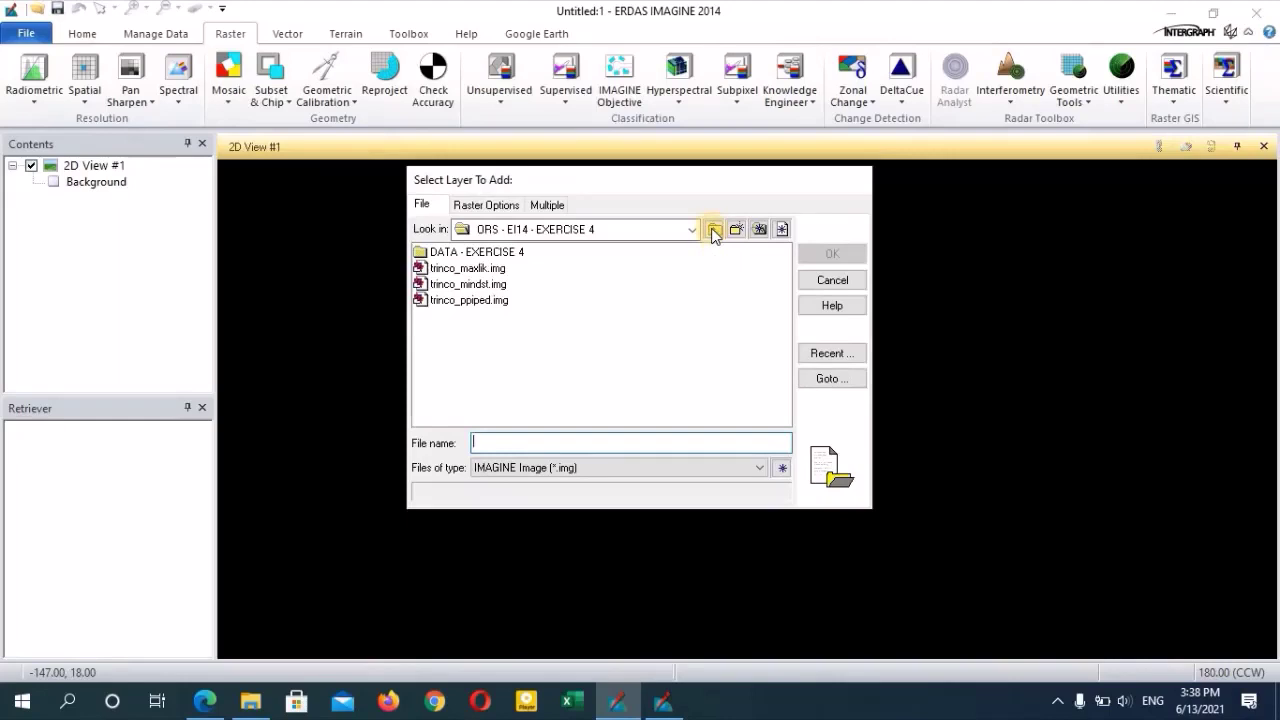
# Add subset_trinco.img from Exercise 1's LANDSAT7_TRINCO folder to the 2D view and fit the image to the frame
pyautogui.click(713, 230)
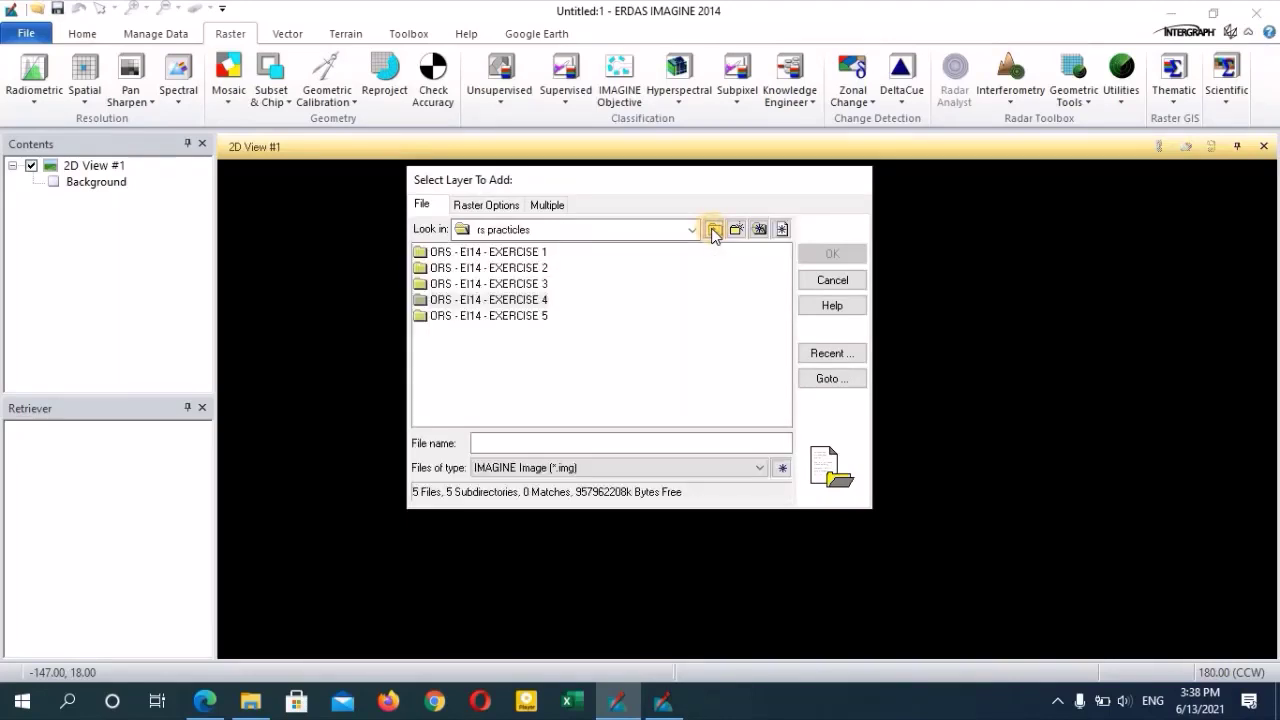
pyautogui.click(527, 255)
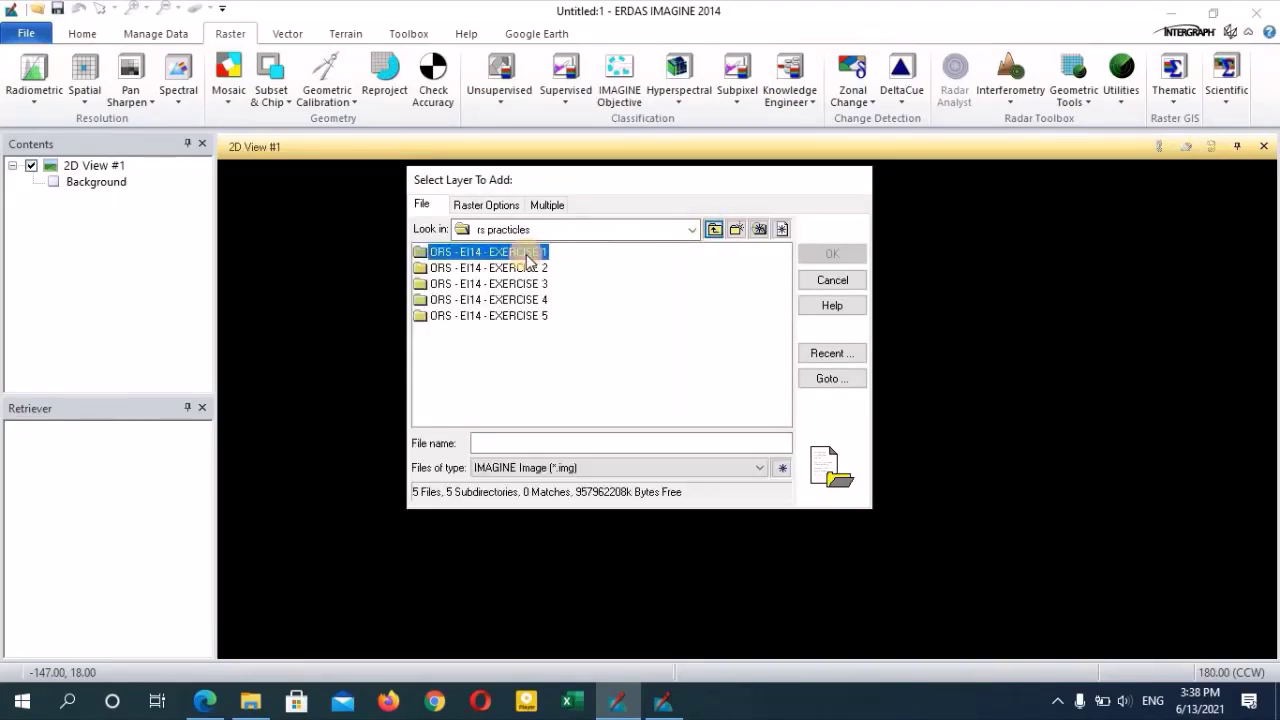
pyautogui.doubleClick(527, 255)
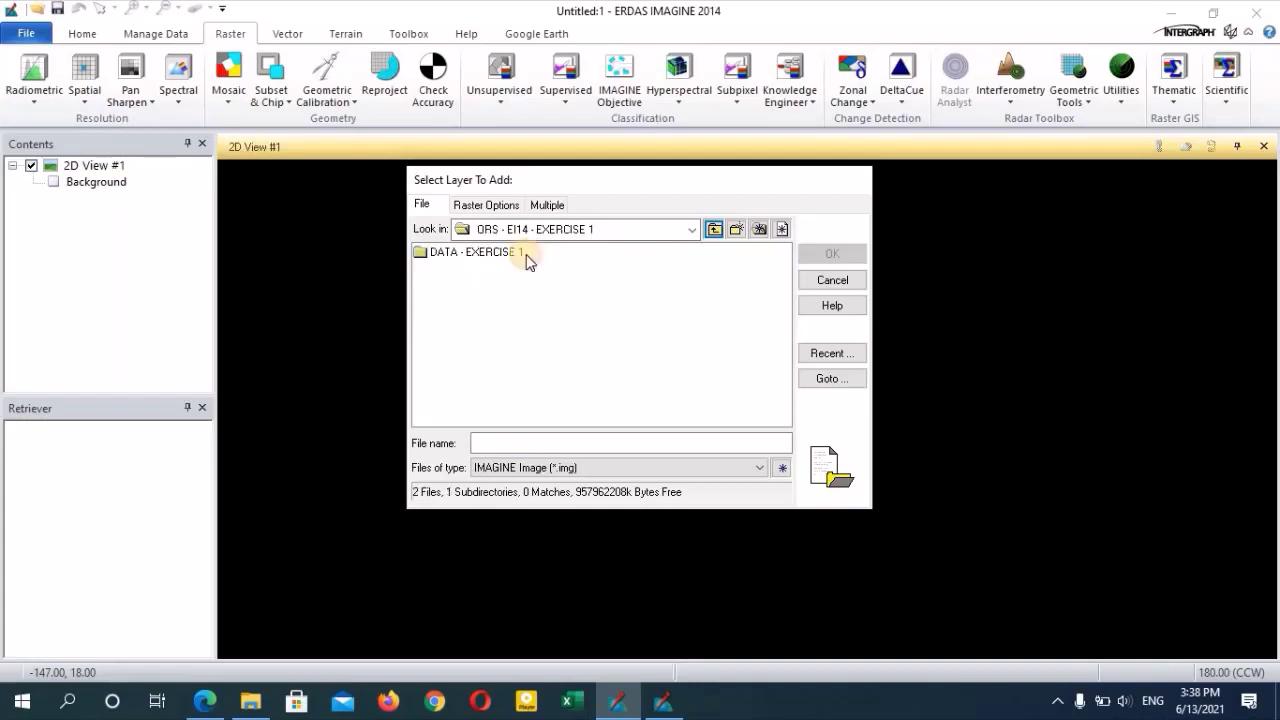
pyautogui.doubleClick(474, 252)
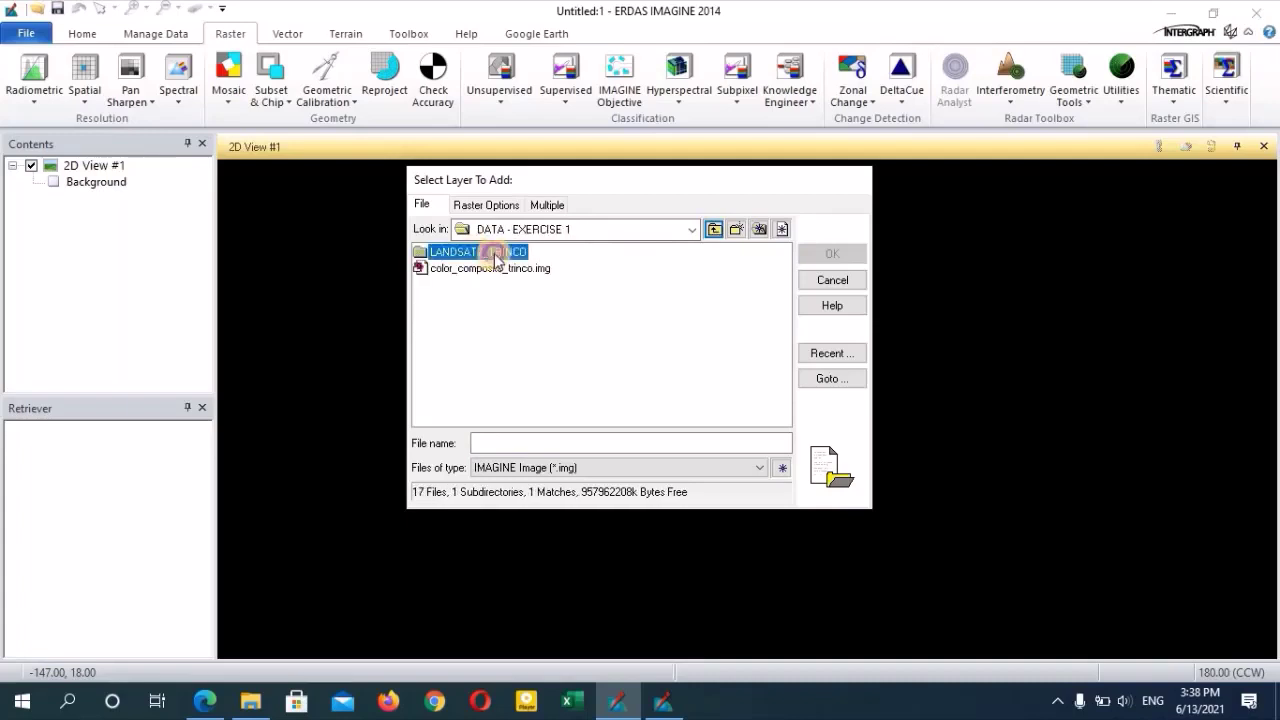
pyautogui.doubleClick(495, 255)
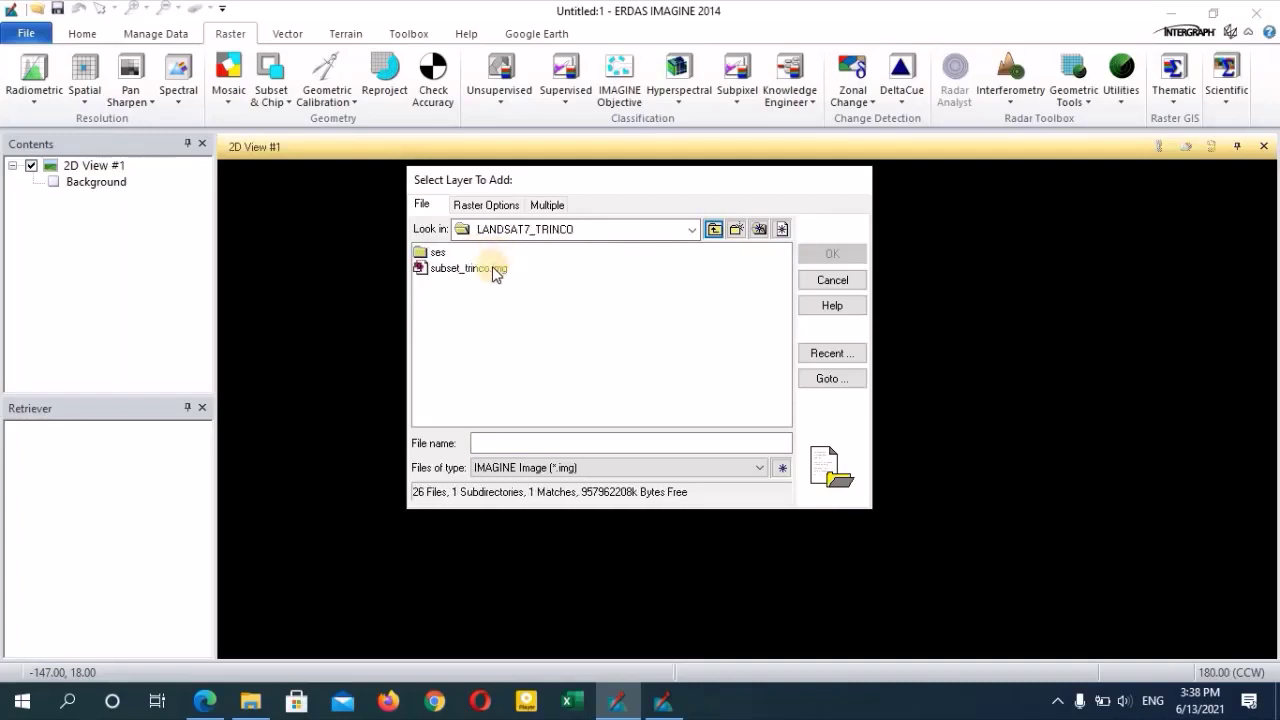
pyautogui.click(490, 268)
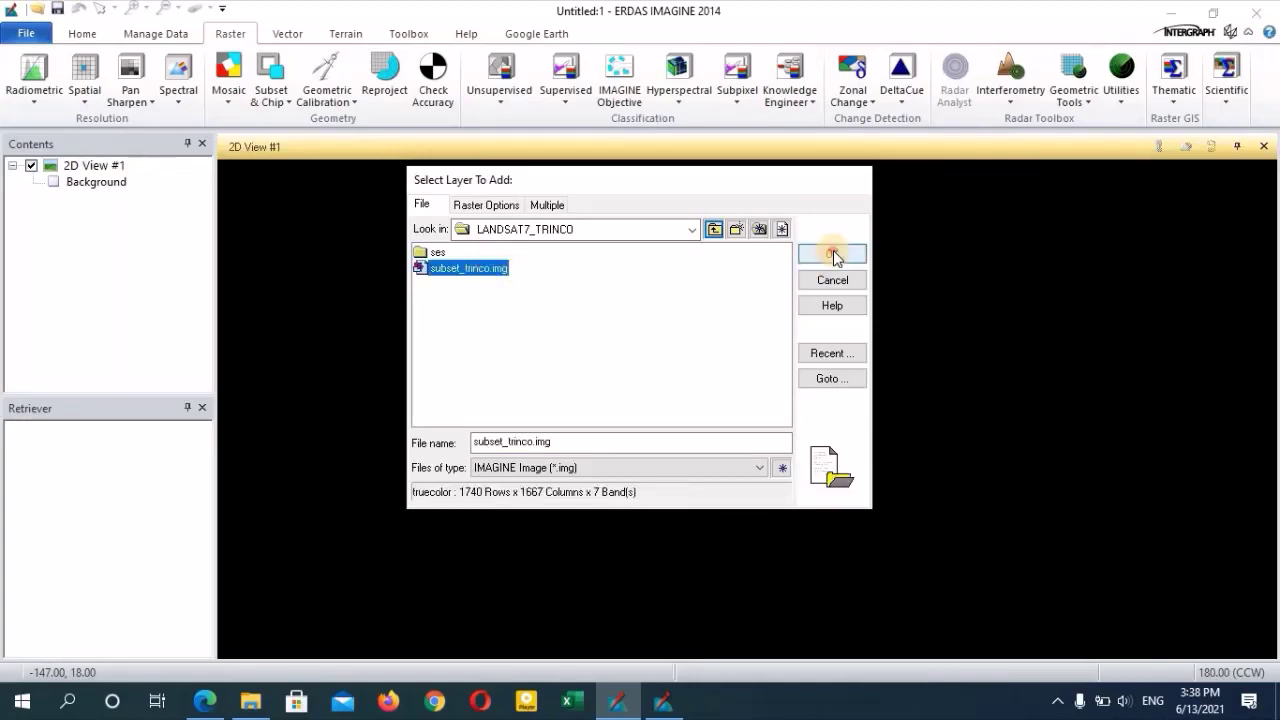
pyautogui.click(834, 255)
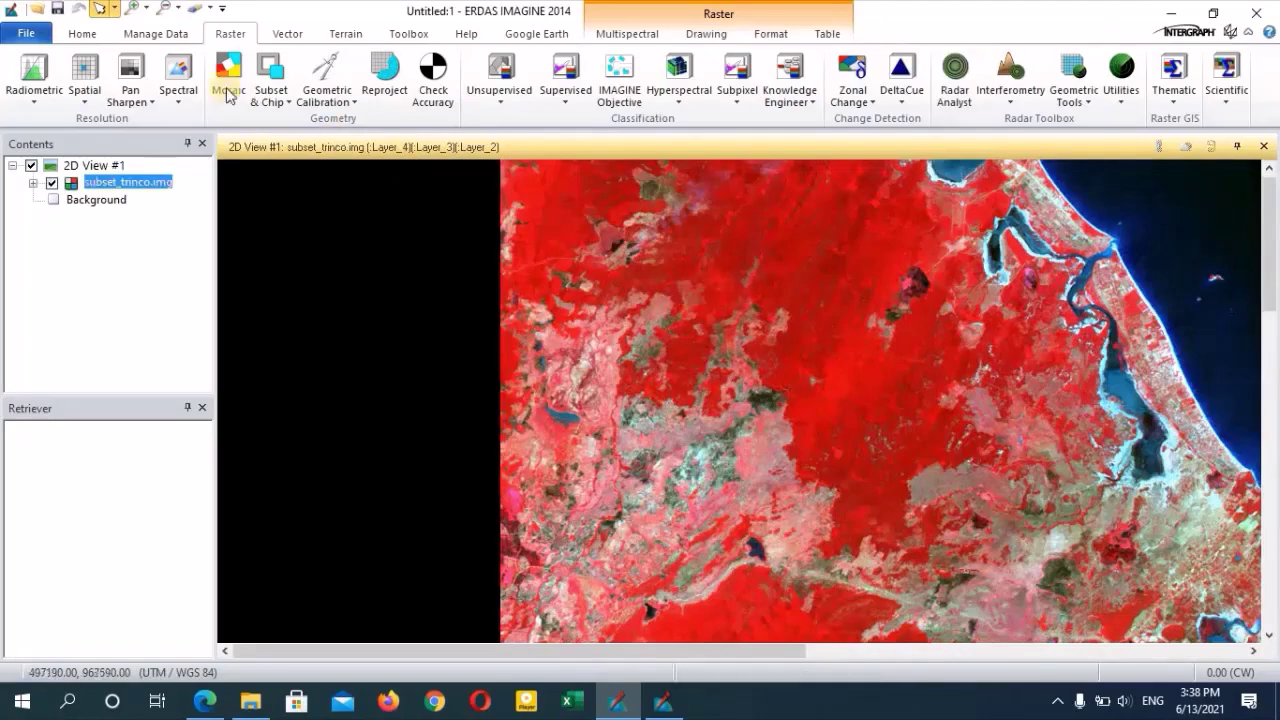
pyautogui.click(82, 34)
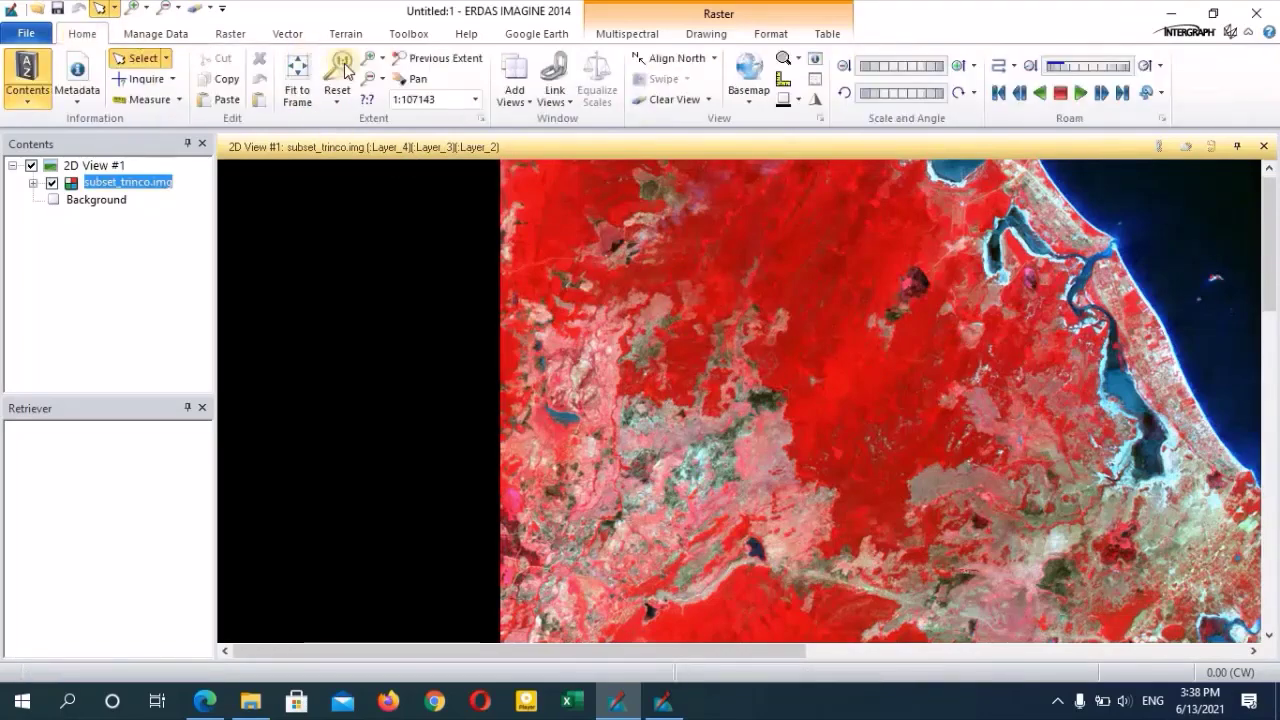
pyautogui.click(297, 80)
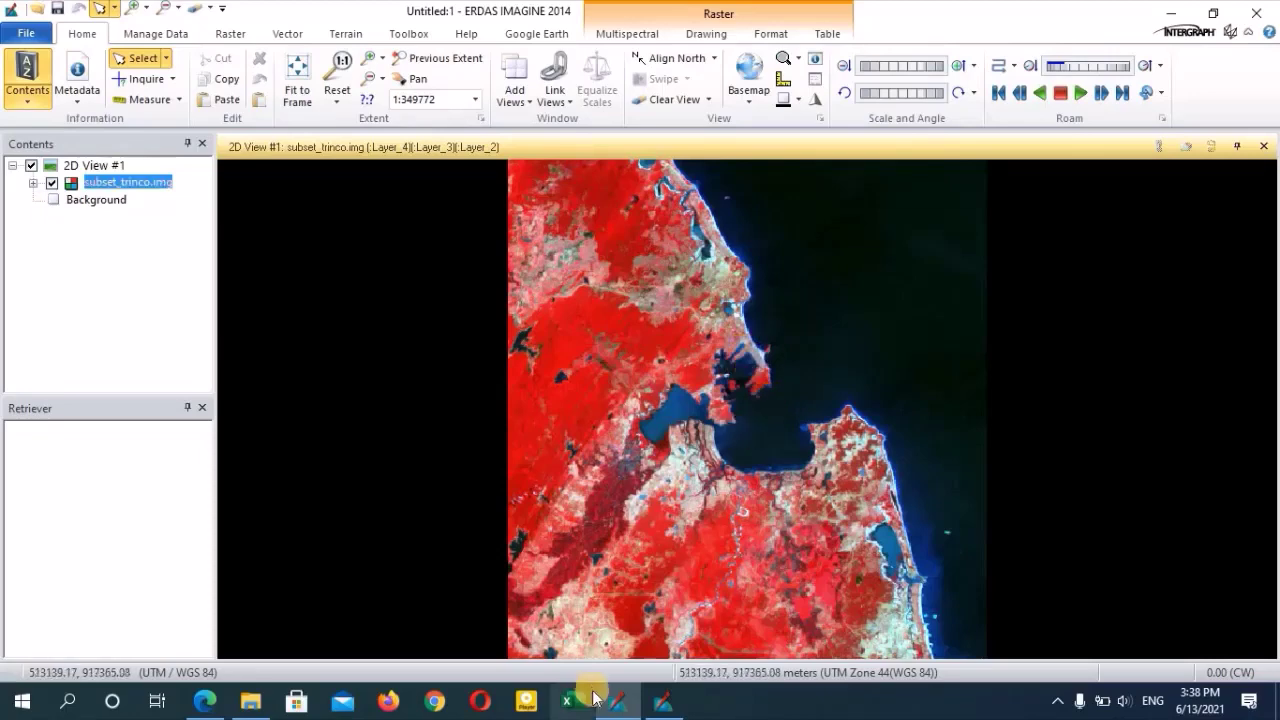
# Bring back the Accuracy Assessment table, move it aside and assign the 2D view with subset_trinco.img as its viewer
pyautogui.click(661, 702)
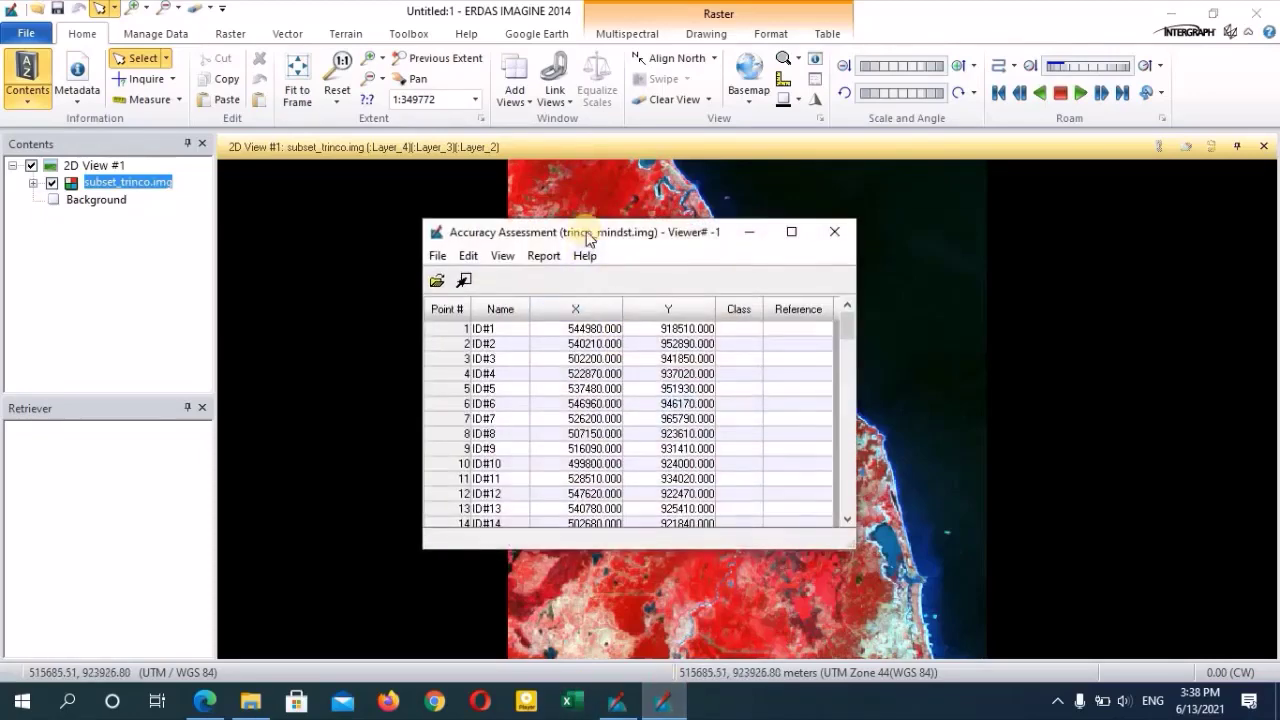
pyautogui.moveTo(582, 231); pyautogui.dragTo(417, 217)
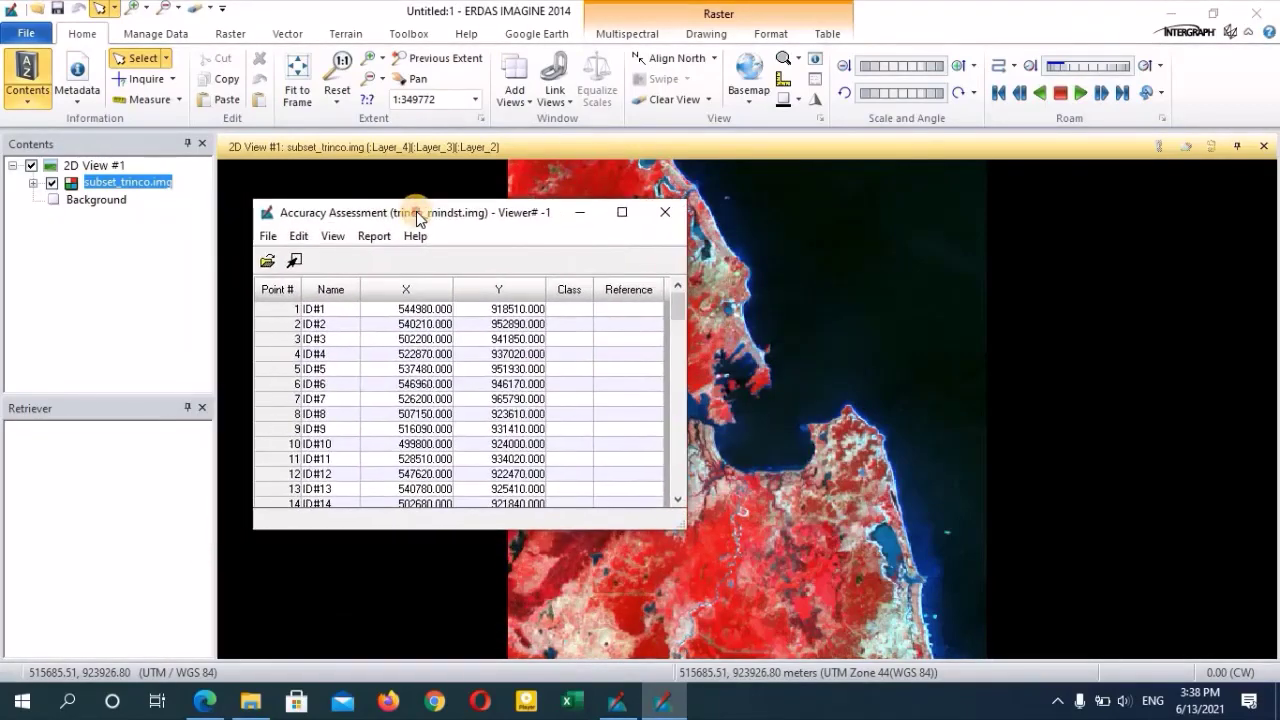
pyautogui.click(333, 238)
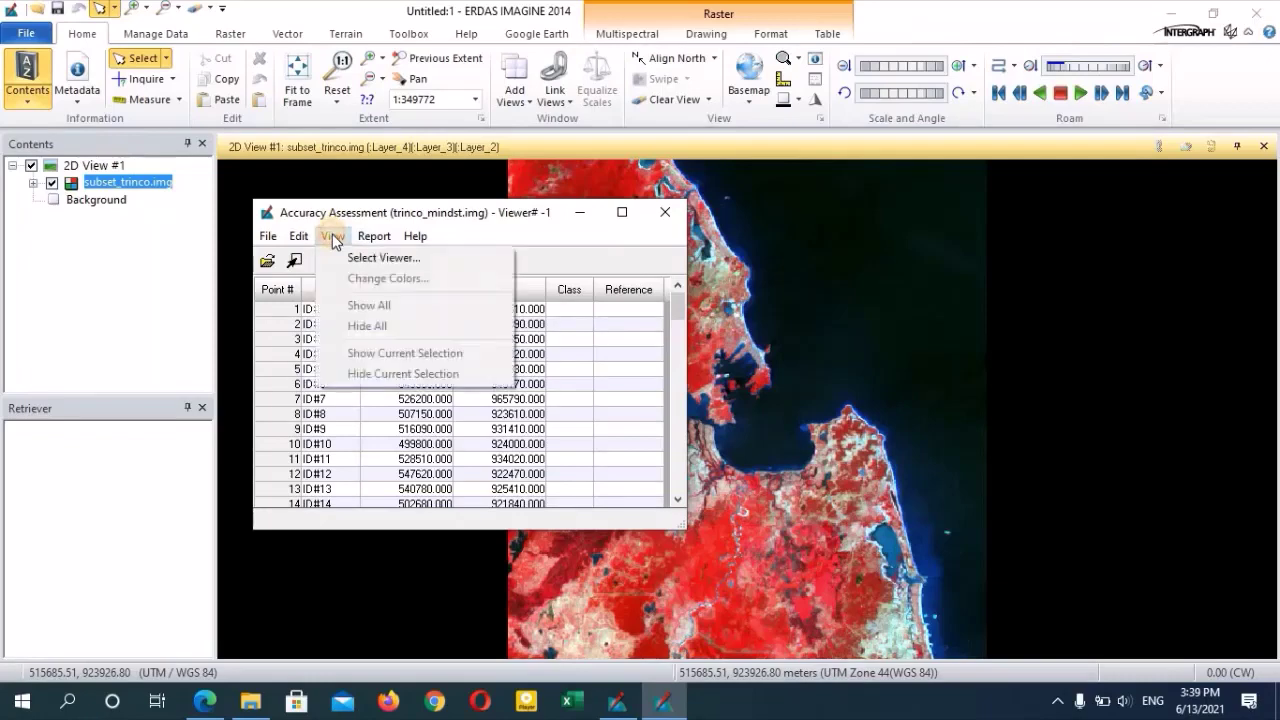
pyautogui.click(430, 260)
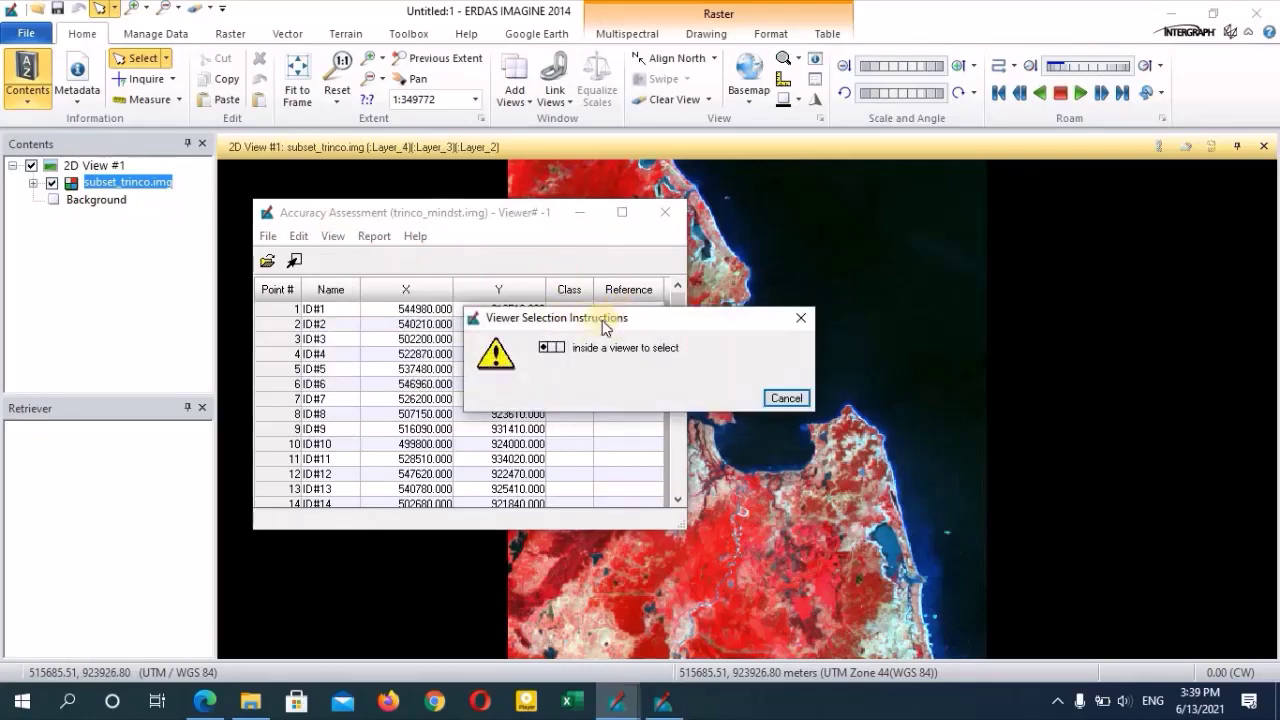
pyautogui.click(922, 272)
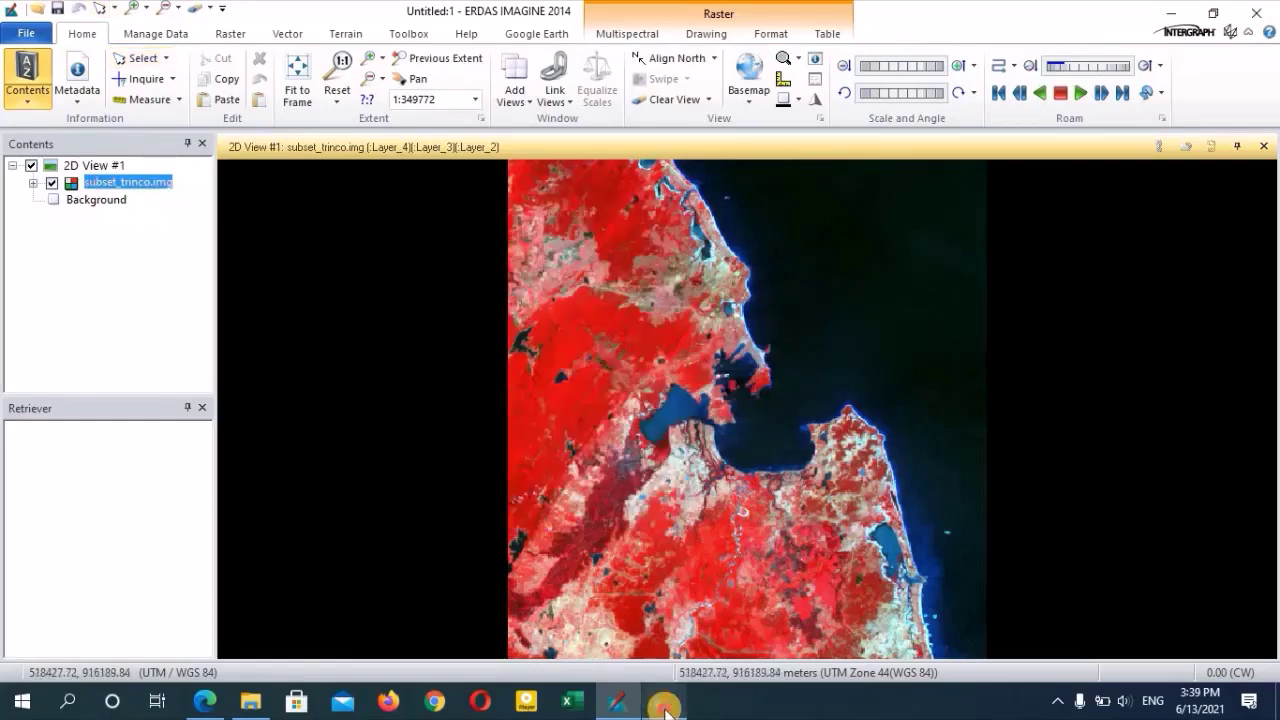
# Show all the random points from the Accuracy Assessment table on the satellite image
pyautogui.click(662, 703)
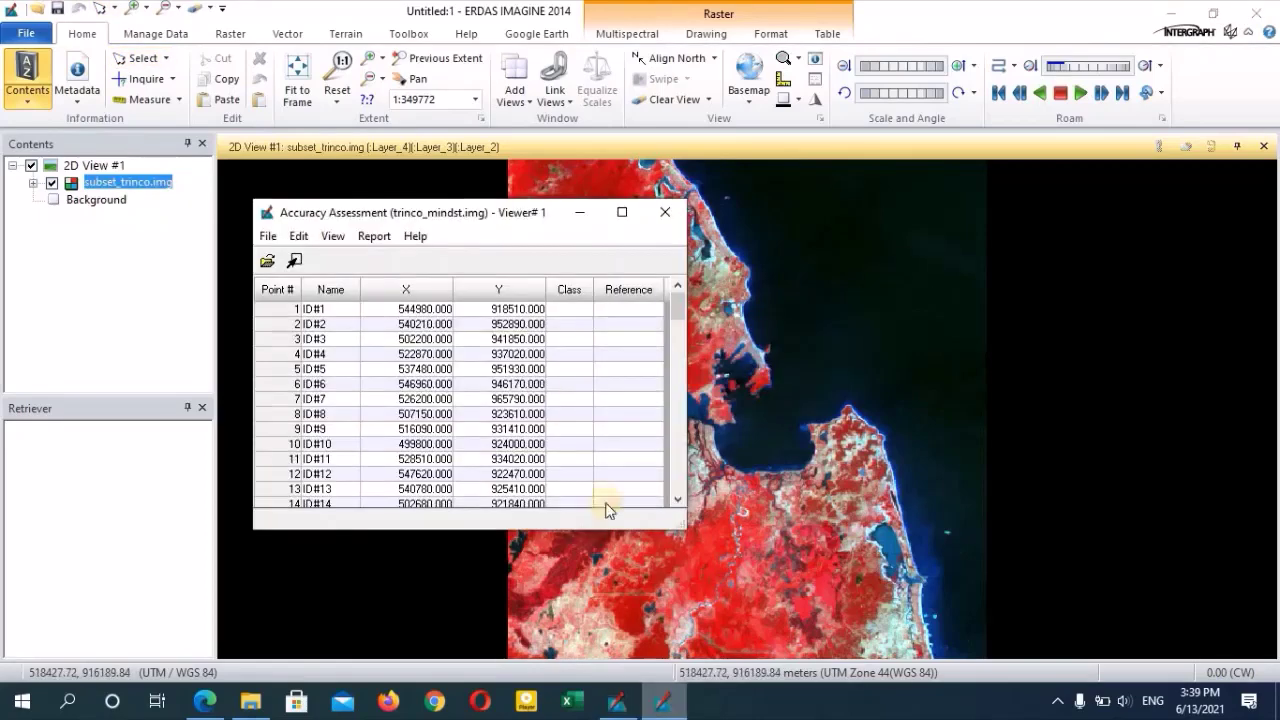
pyautogui.click(331, 237)
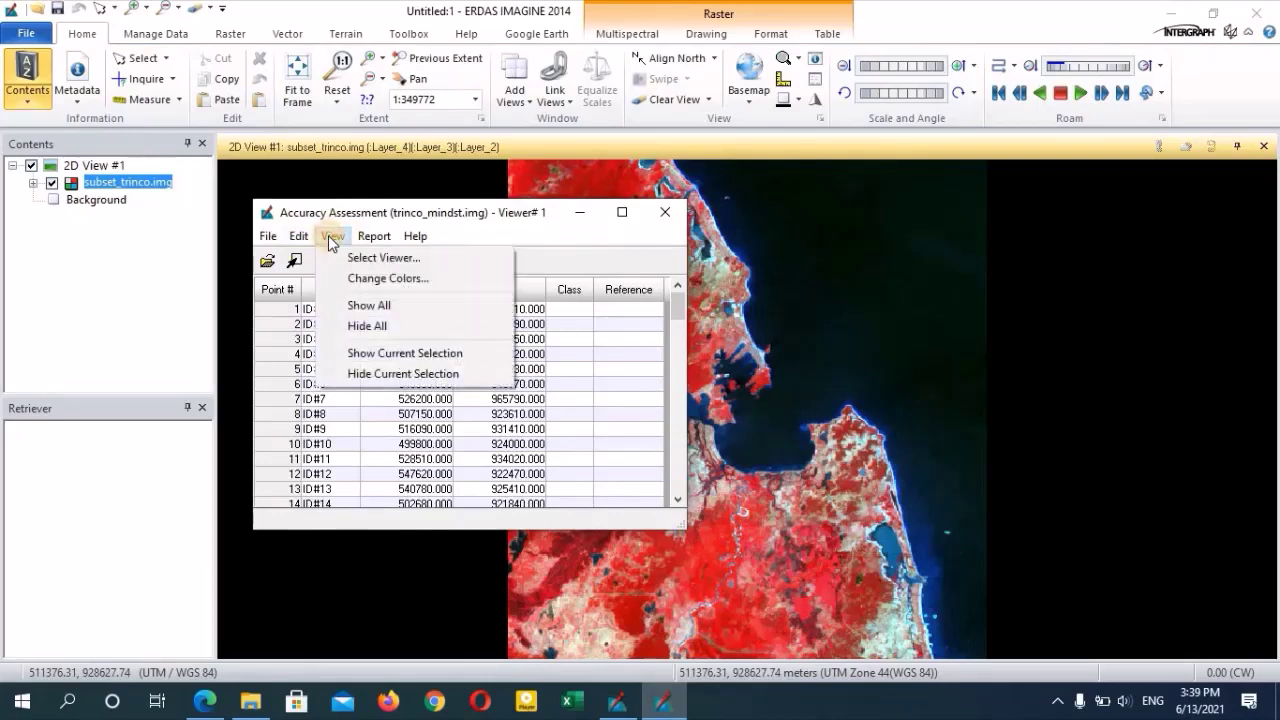
pyautogui.click(427, 313)
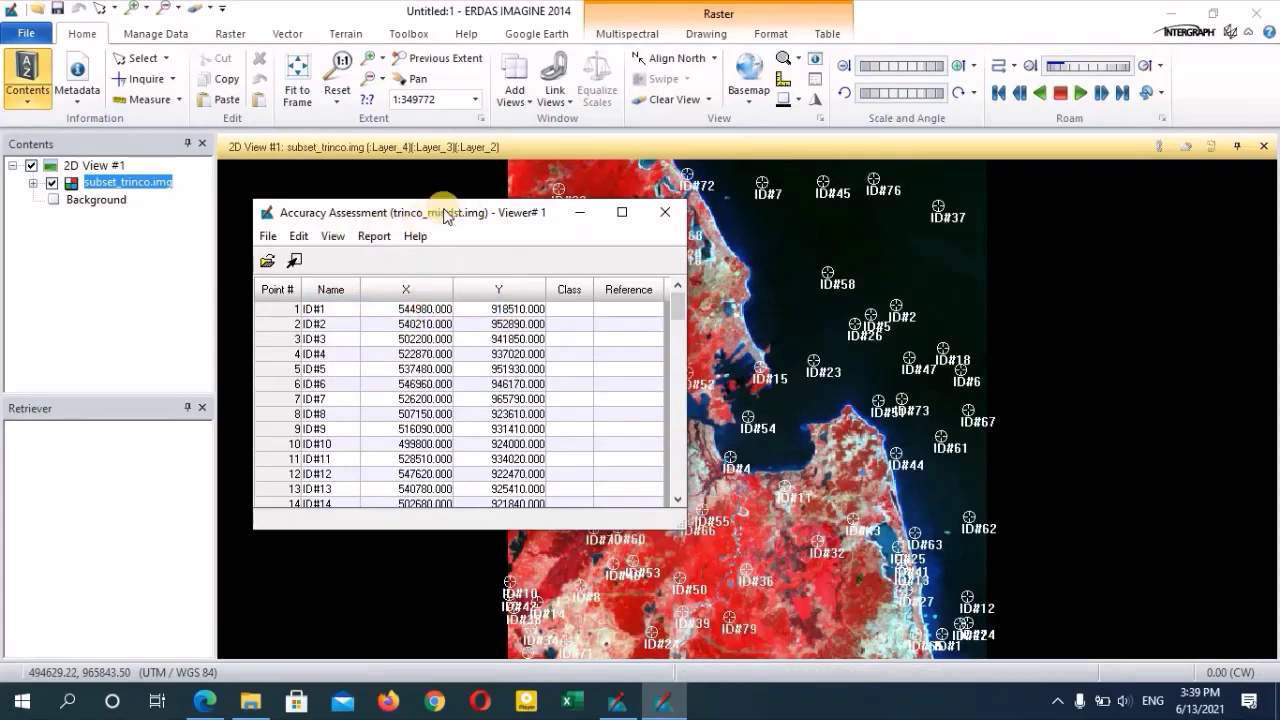
# Select random points 1 to 10 in the Accuracy Assessment table and show only that selection on the satellite image
pyautogui.moveTo(535, 220); pyautogui.dragTo(234, 240)
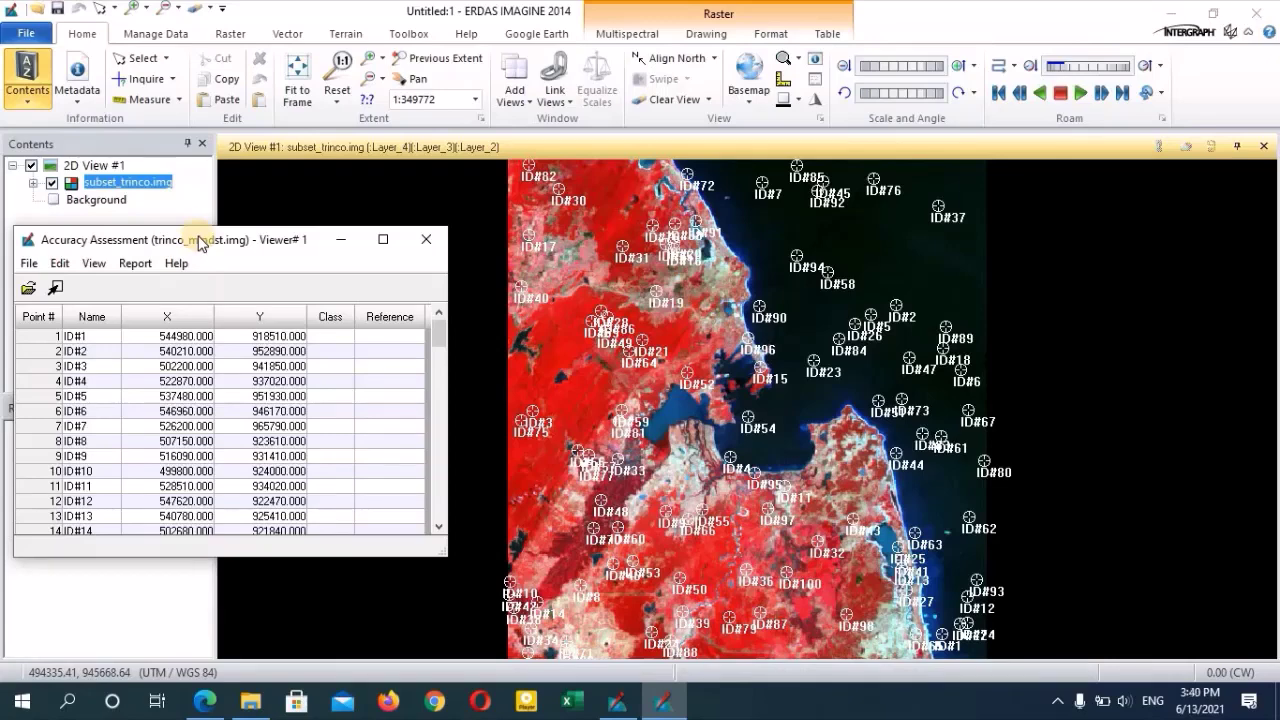
pyautogui.moveTo(169, 242); pyautogui.dragTo(331, 177)
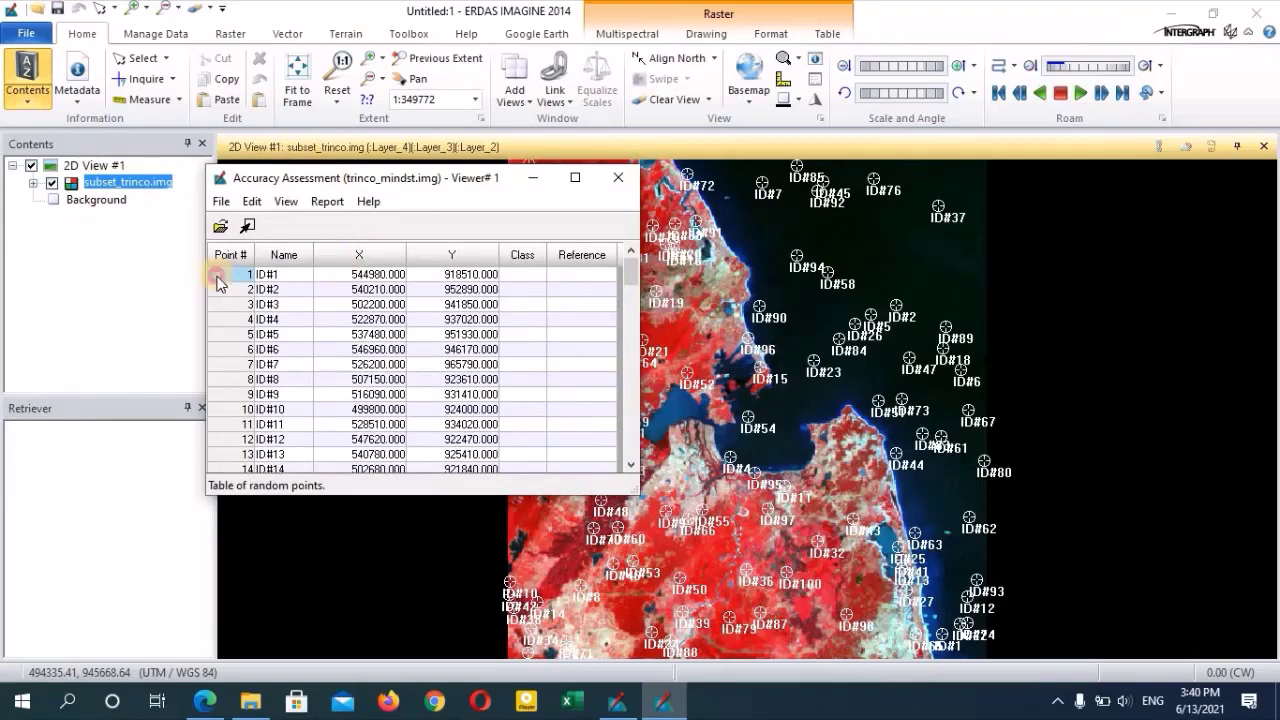
pyautogui.moveTo(217, 280); pyautogui.dragTo(221, 410)
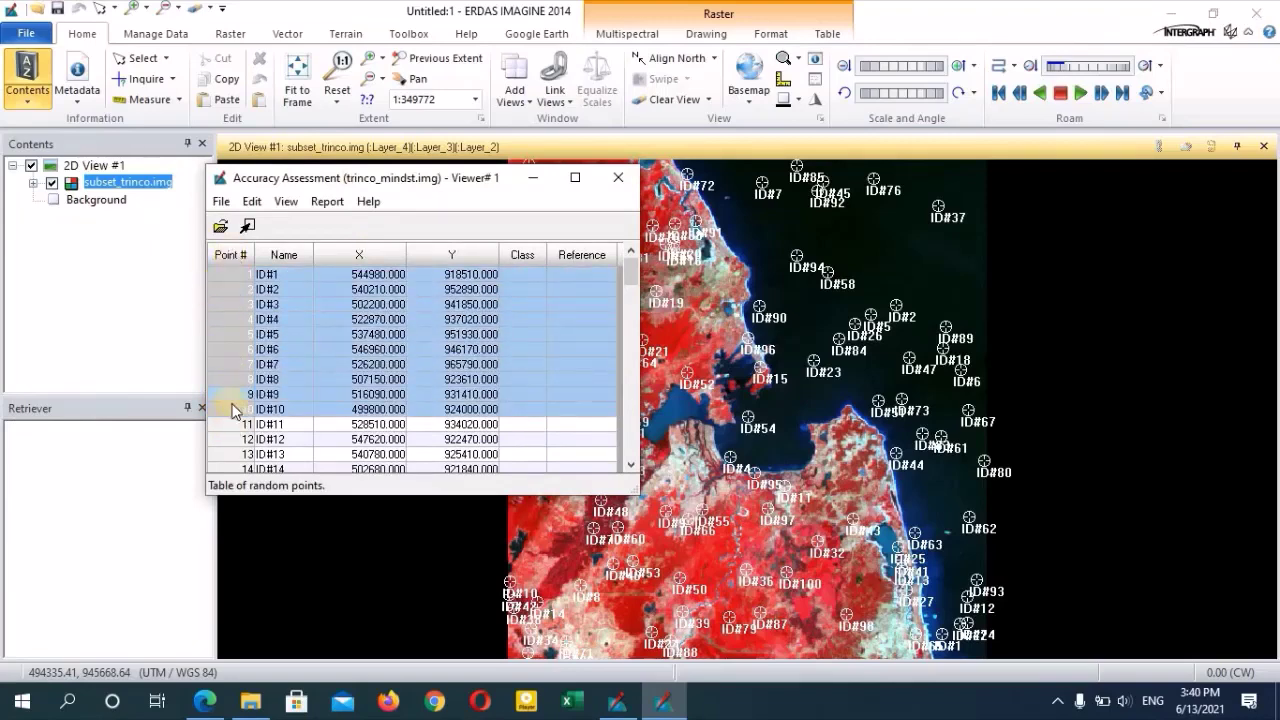
pyautogui.click(284, 201)
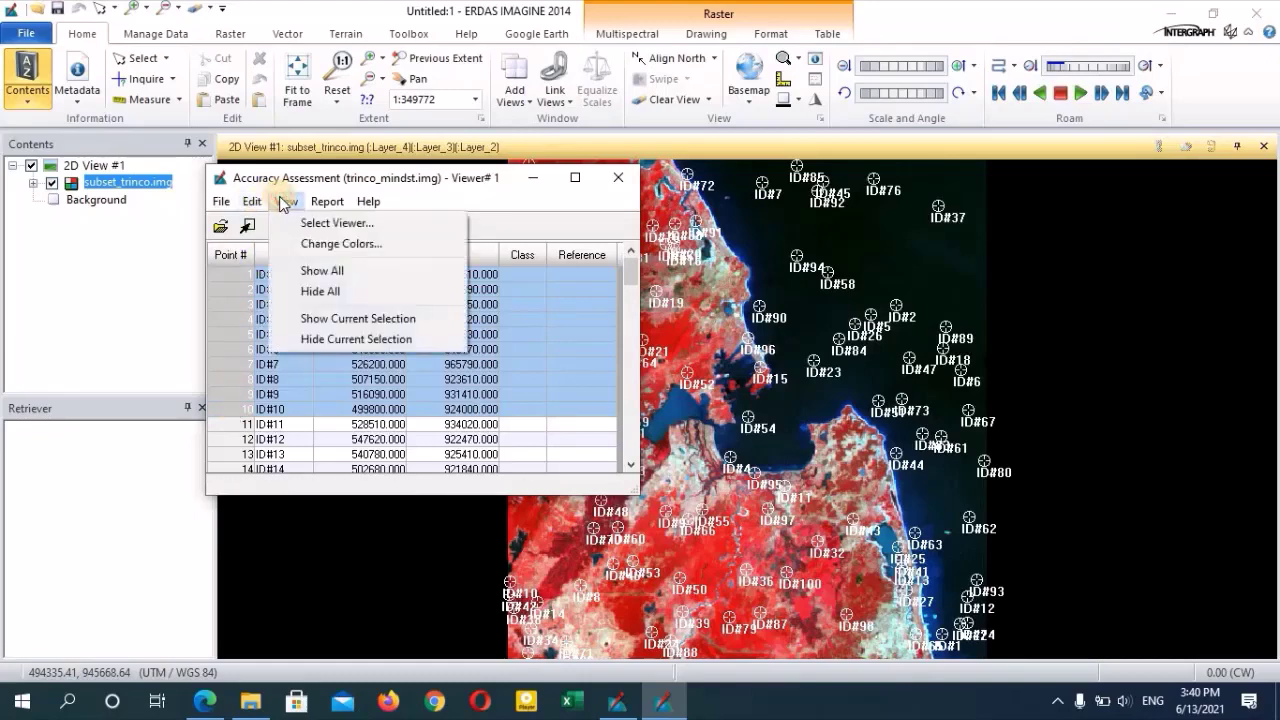
pyautogui.click(419, 323)
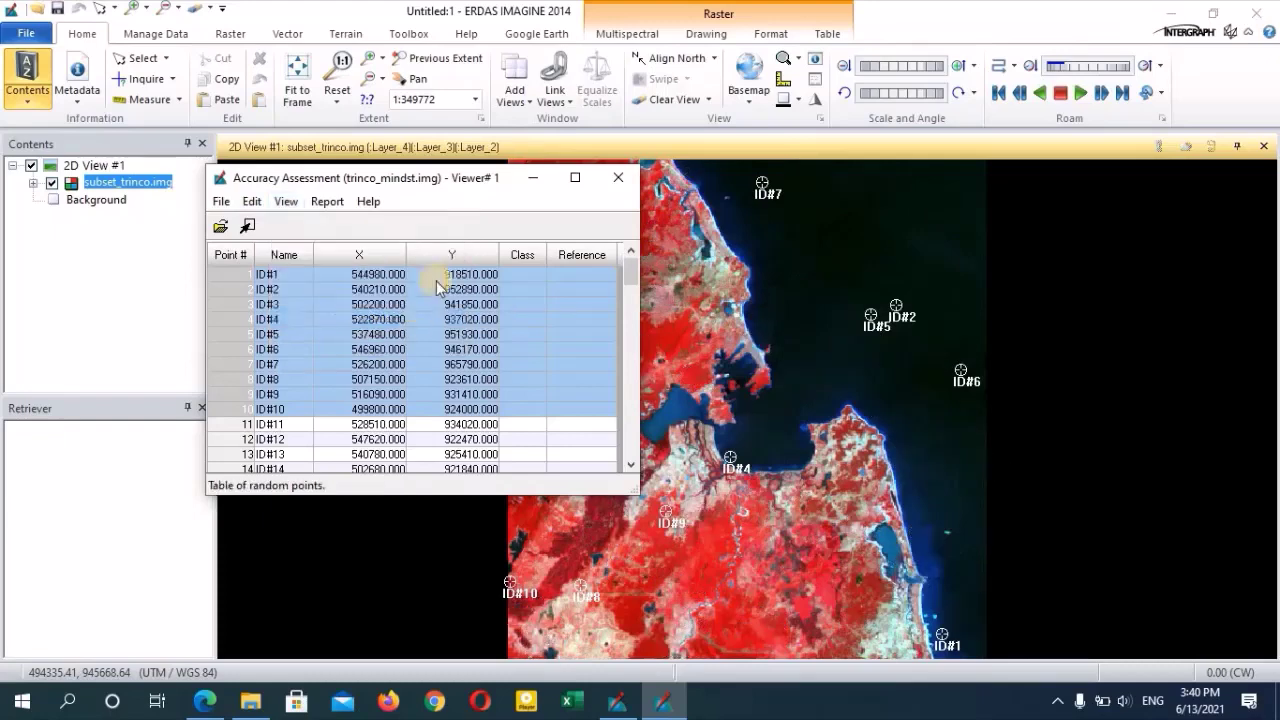
pyautogui.moveTo(447, 177); pyautogui.dragTo(314, 183)
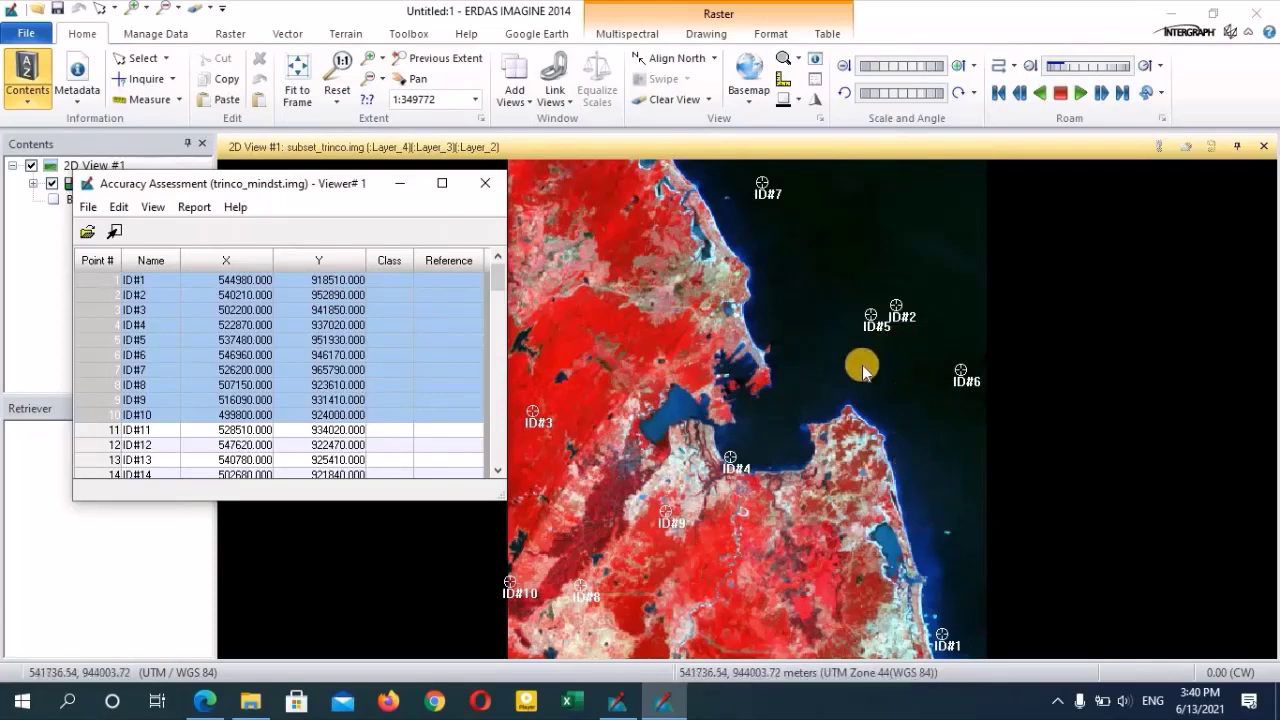
pyautogui.moveTo(314, 181); pyautogui.dragTo(477, 180)
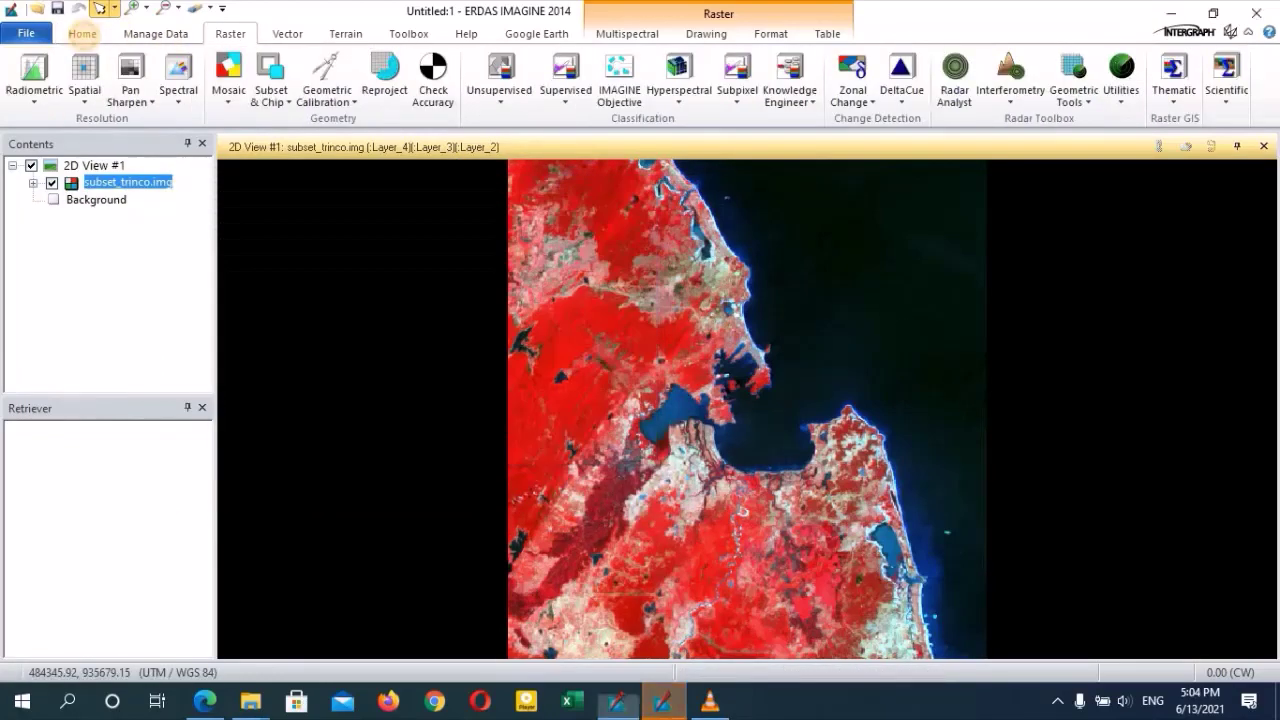
# Create a second 2D view beside the first and fit subset_trinco.img to its frame in 2D View #1
pyautogui.click(84, 36)
pyautogui.click(514, 90)
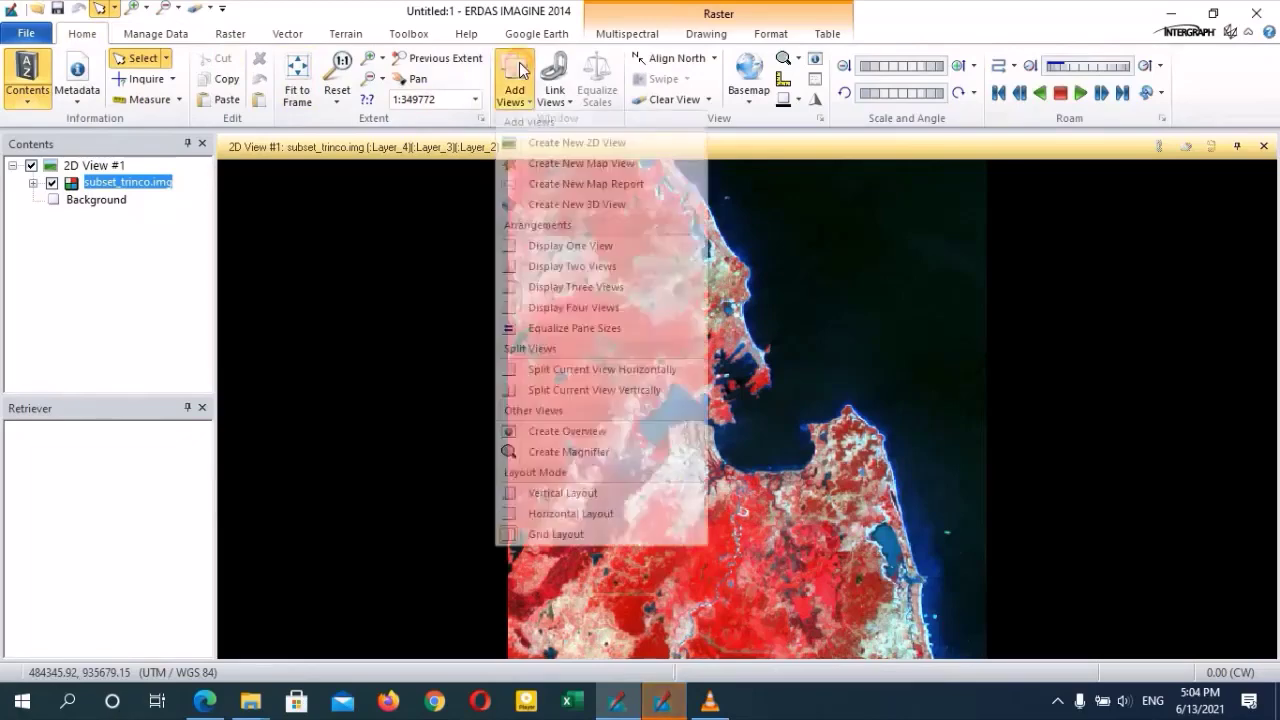
pyautogui.click(554, 141)
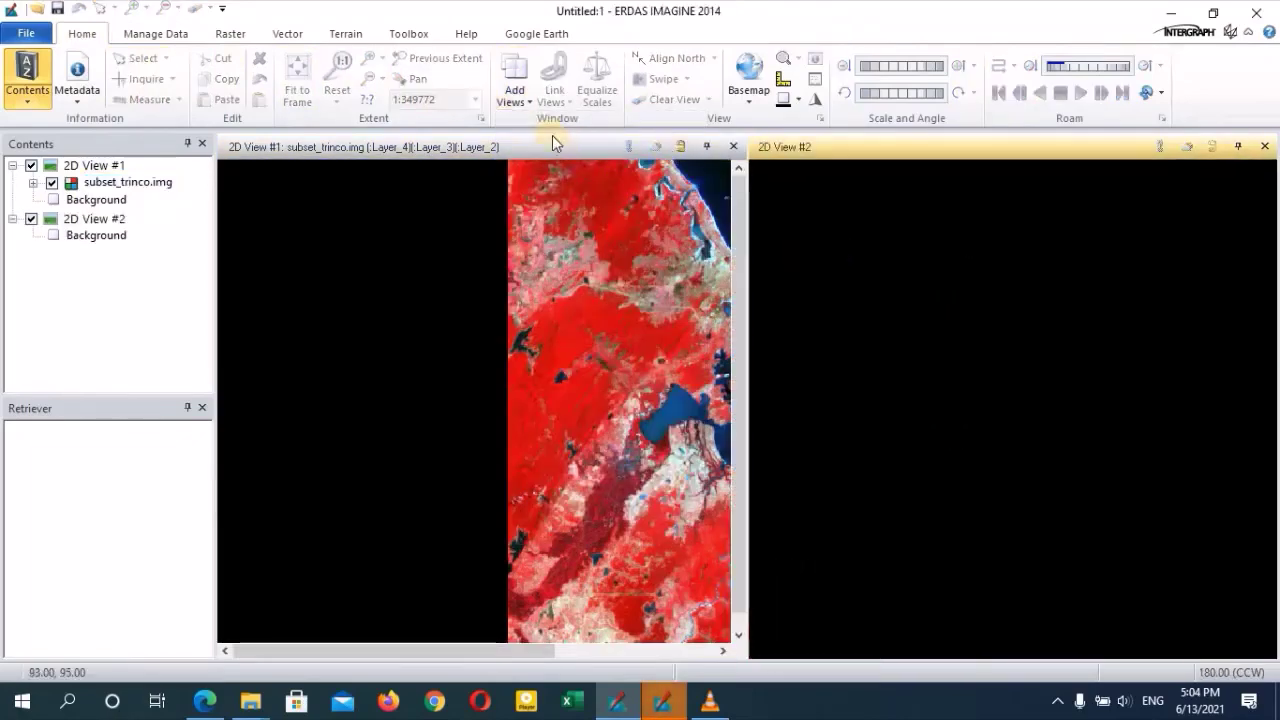
pyautogui.click(550, 152)
pyautogui.click(297, 88)
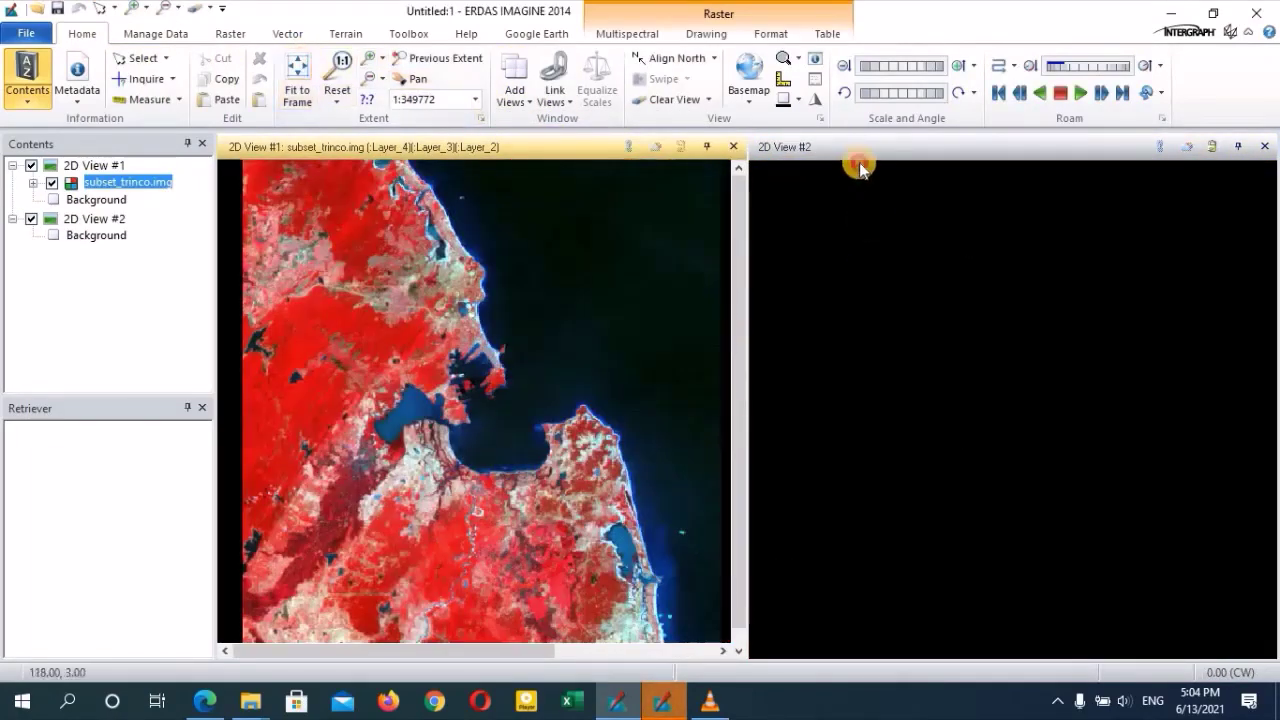
# Open the classified raster trinco_mindst.img from the Exercise 4 folder in 2D View #2 and fit it to the frame
pyautogui.click(845, 185)
pyautogui.rightClick(826, 214)
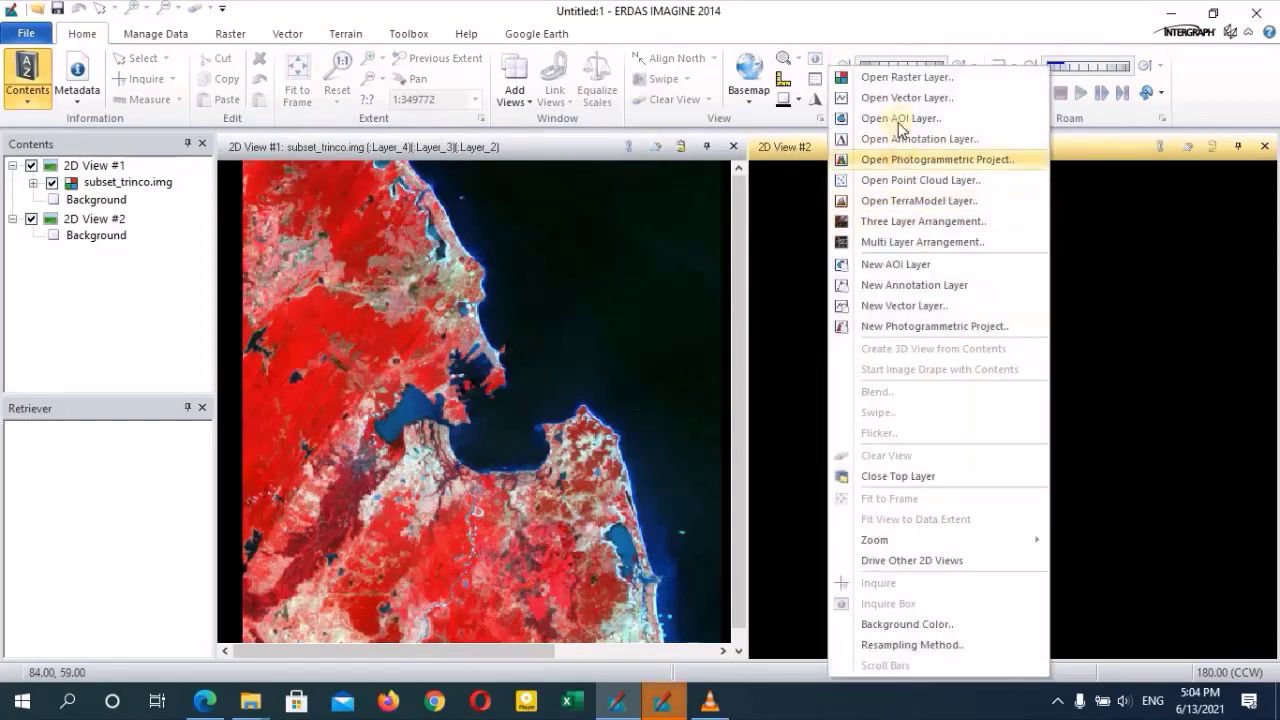
pyautogui.click(893, 77)
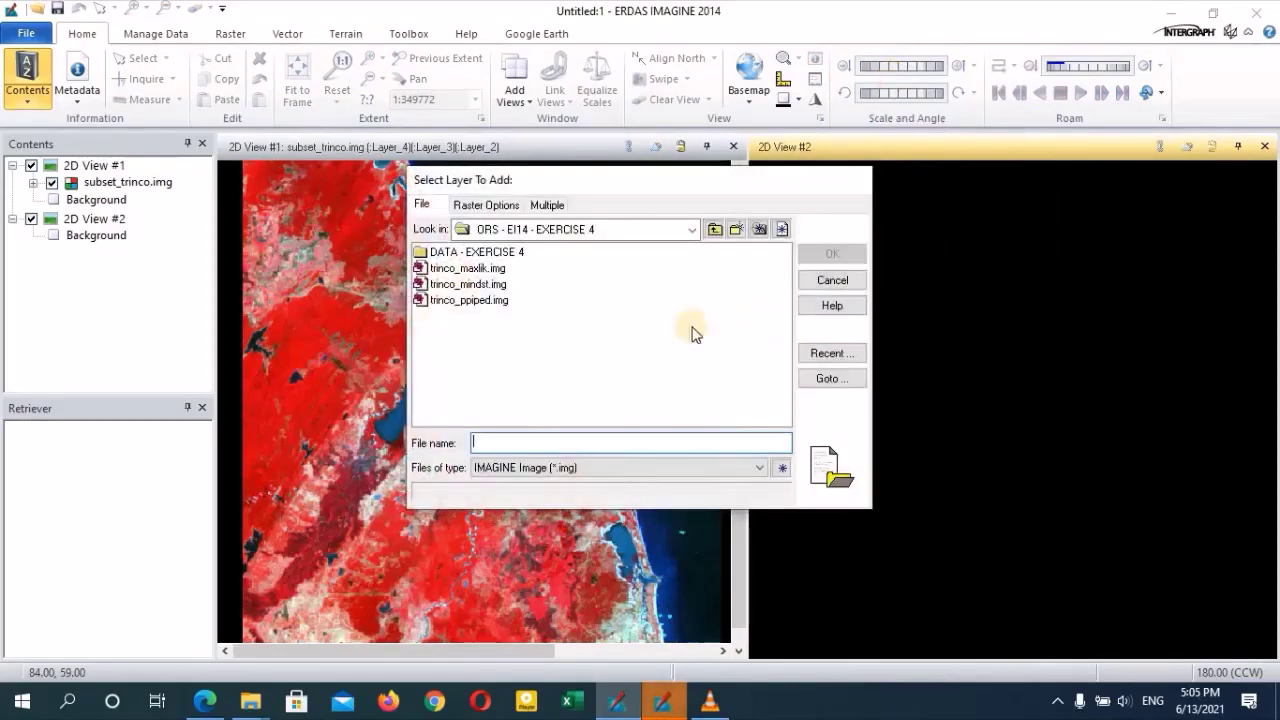
pyautogui.click(478, 286)
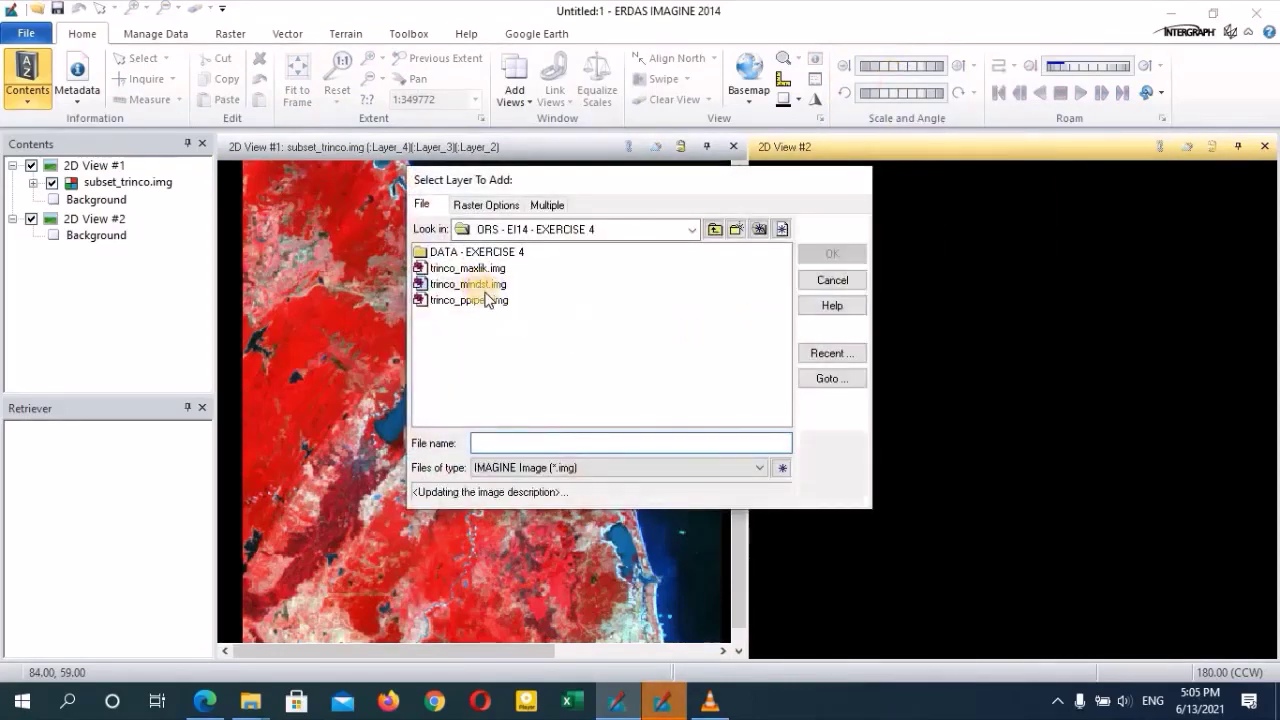
pyautogui.click(814, 254)
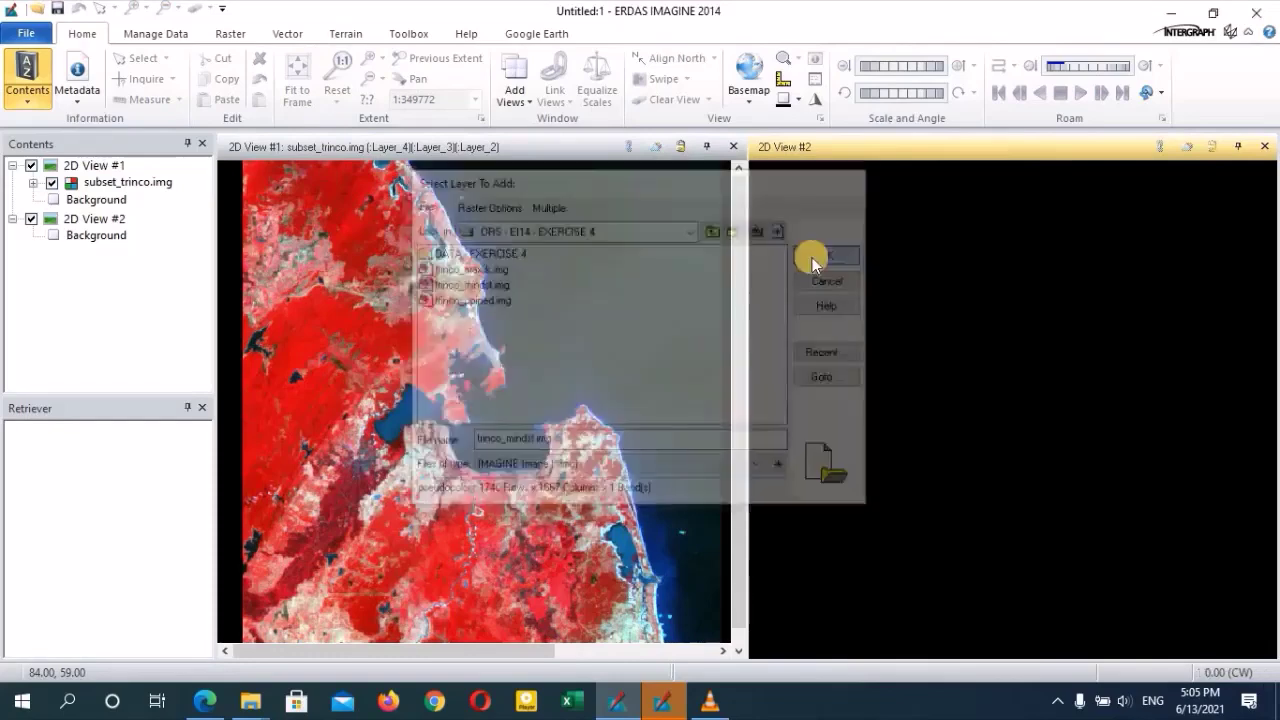
pyautogui.click(297, 80)
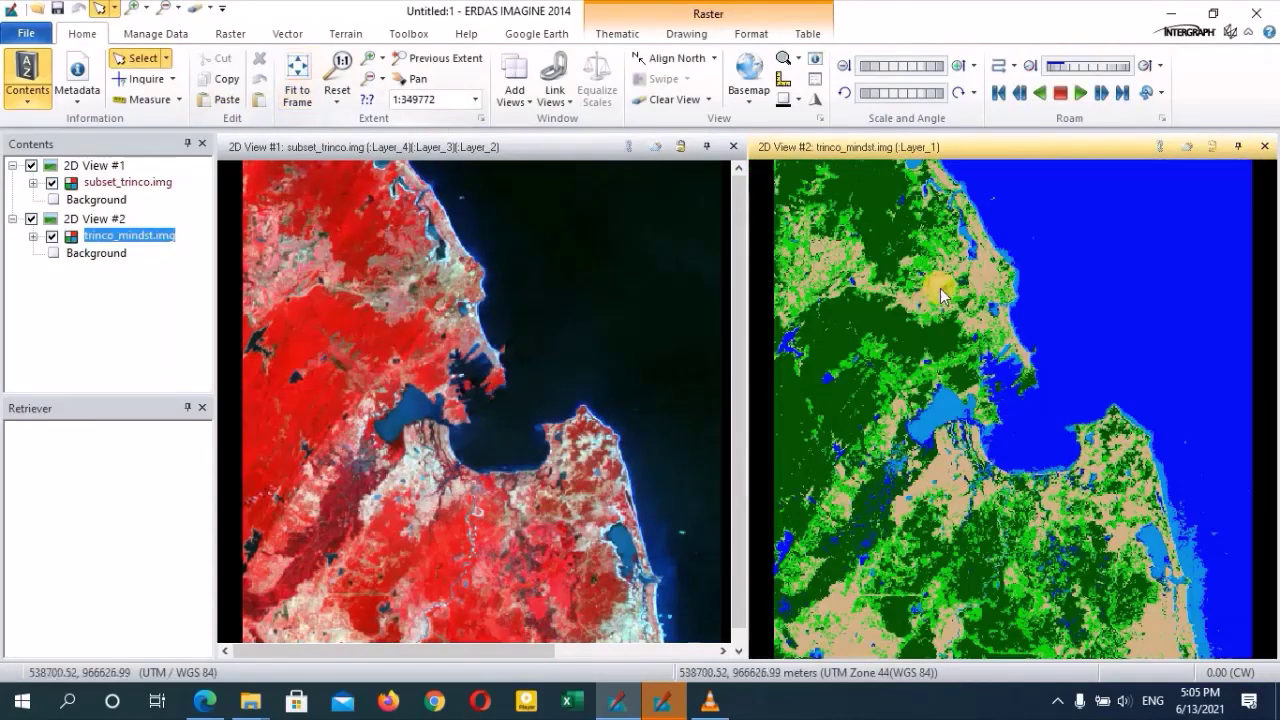
# Display the attribute table of trinco_mindst.img and enlarge it to examine the row numbers and class names
pyautogui.rightClick(118, 241)
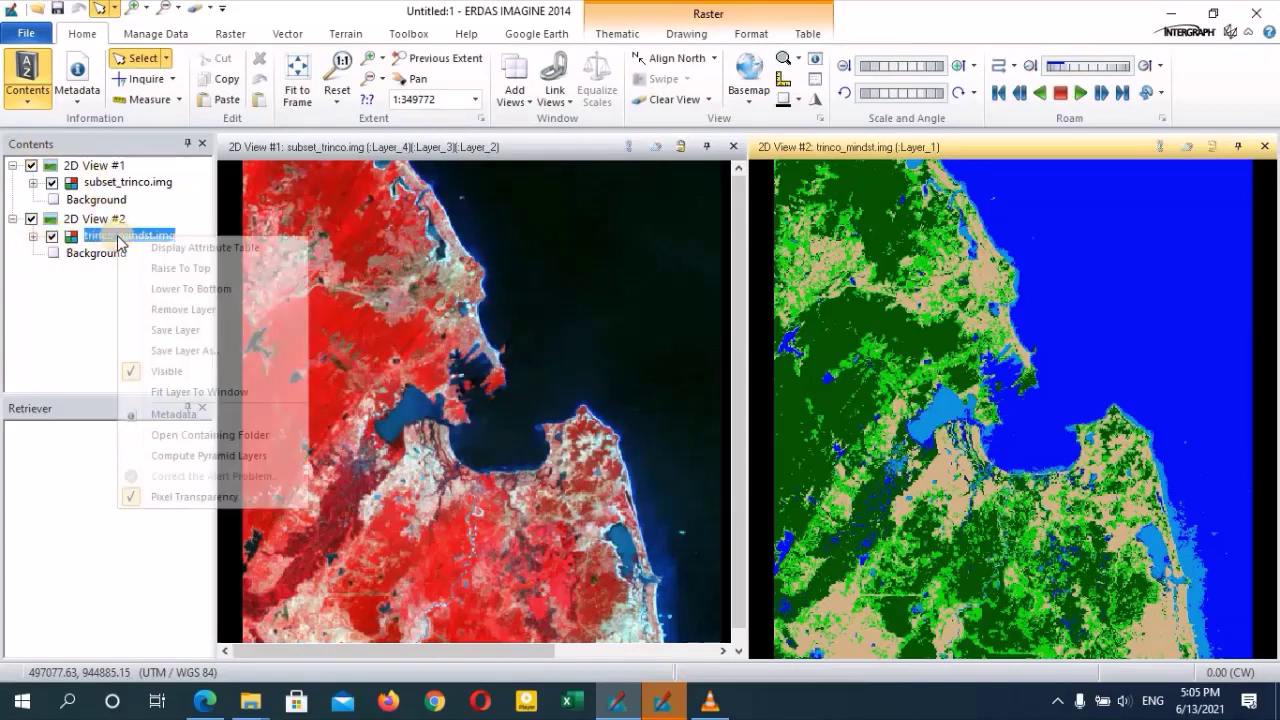
pyautogui.click(187, 252)
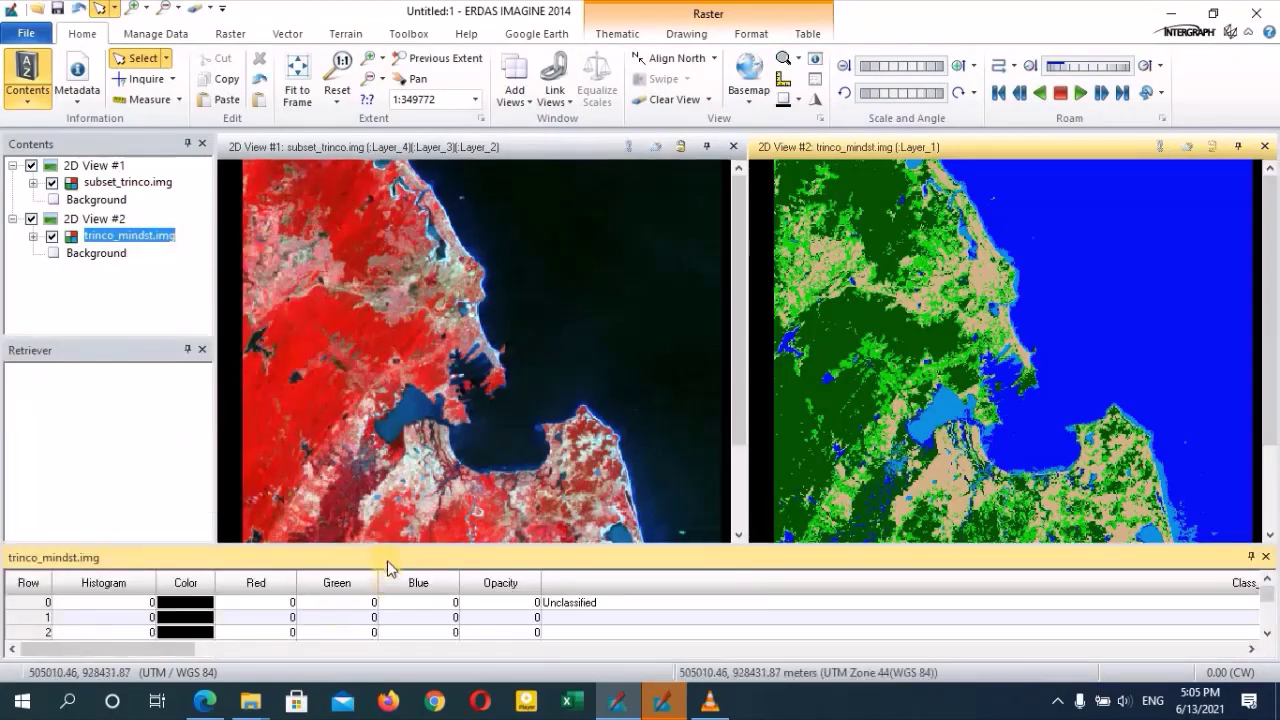
pyautogui.moveTo(392, 545); pyautogui.dragTo(398, 356)
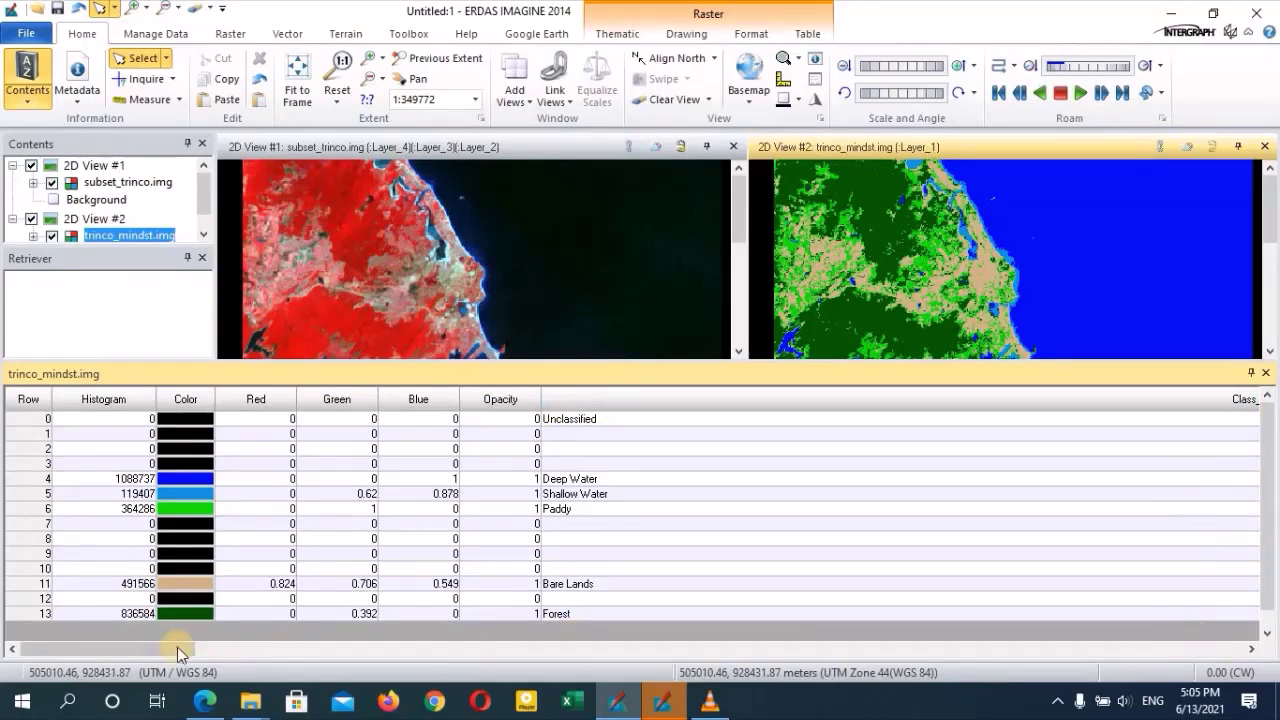
pyautogui.moveTo(186, 643)
pyautogui.mouseDown()
pyautogui.moveTo(474, 660)
pyautogui.moveTo(560, 680)
pyautogui.moveTo(848, 685)
pyautogui.mouseUp()
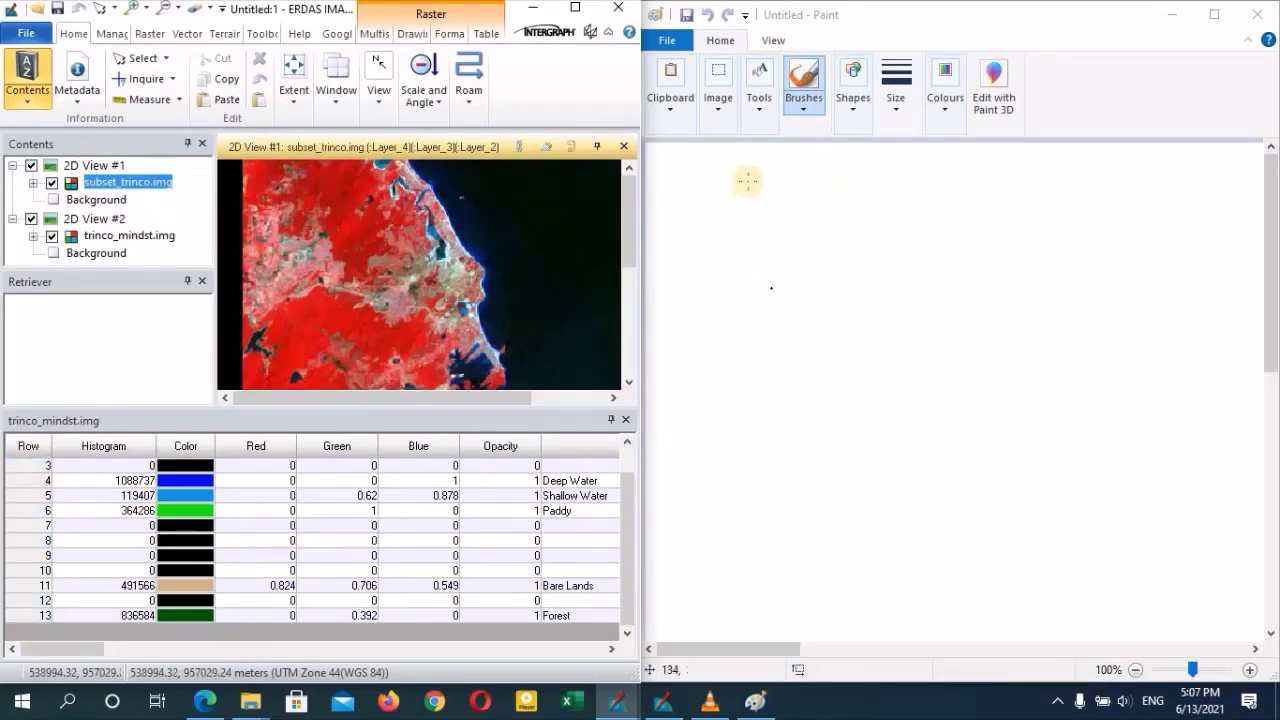
# Switch to Paint and write the class codes as text: Deep Water - 4, Shallow Water - 5, Paddy - 6, Bare Lands - 11, Forest - 13
pyautogui.click(759, 100)
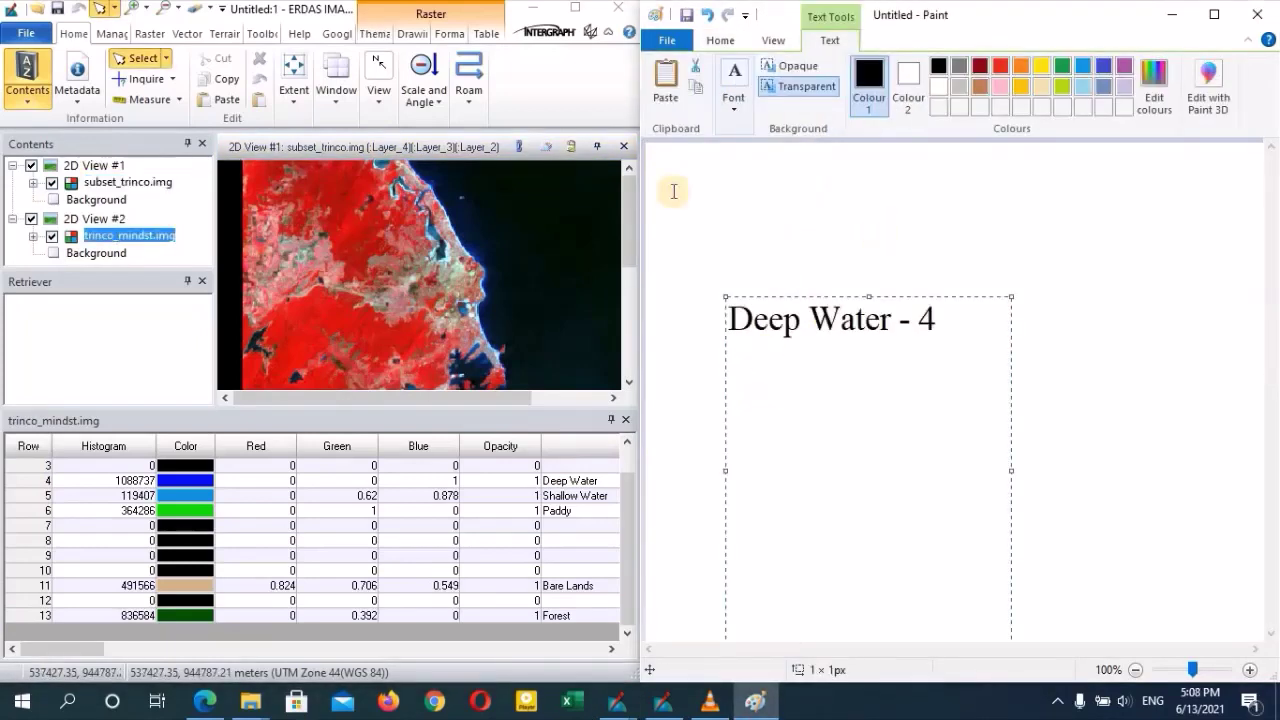
pyautogui.click(666, 80)
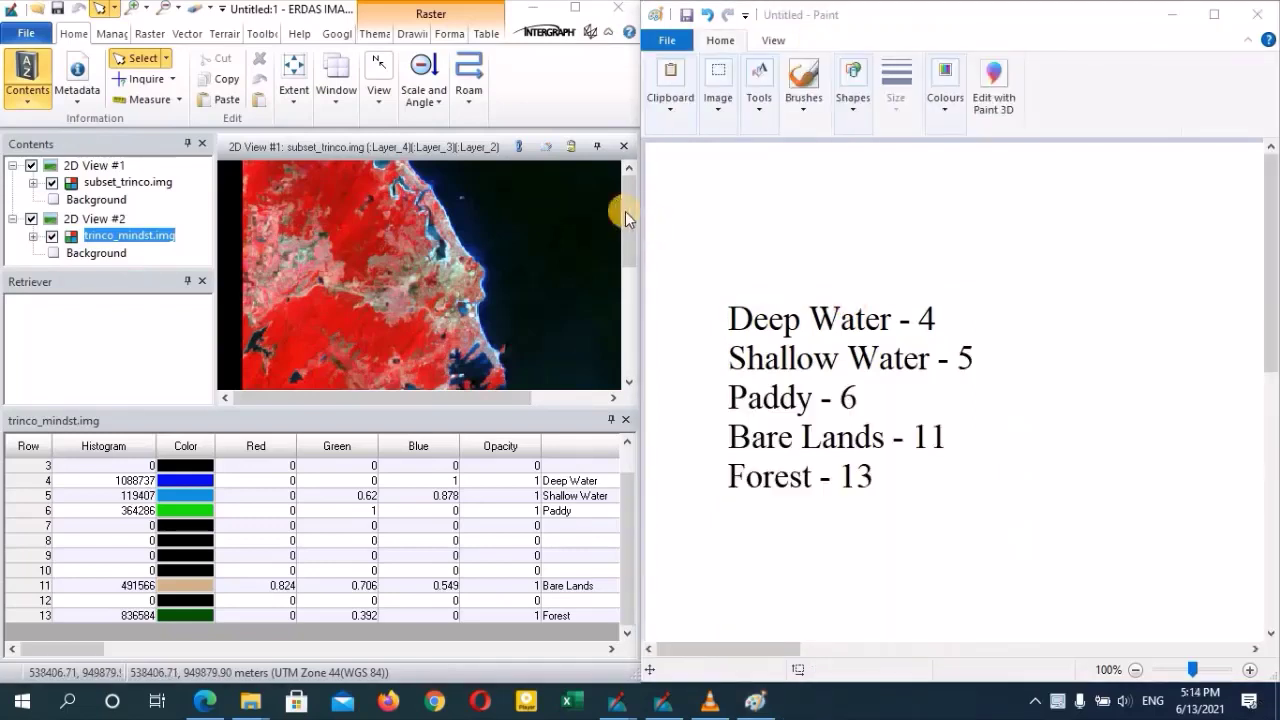
# Maximize ERDAS IMAGINE, close the trinco_mindst.img attribute table and clear 2D View #2
pyautogui.click(576, 8)
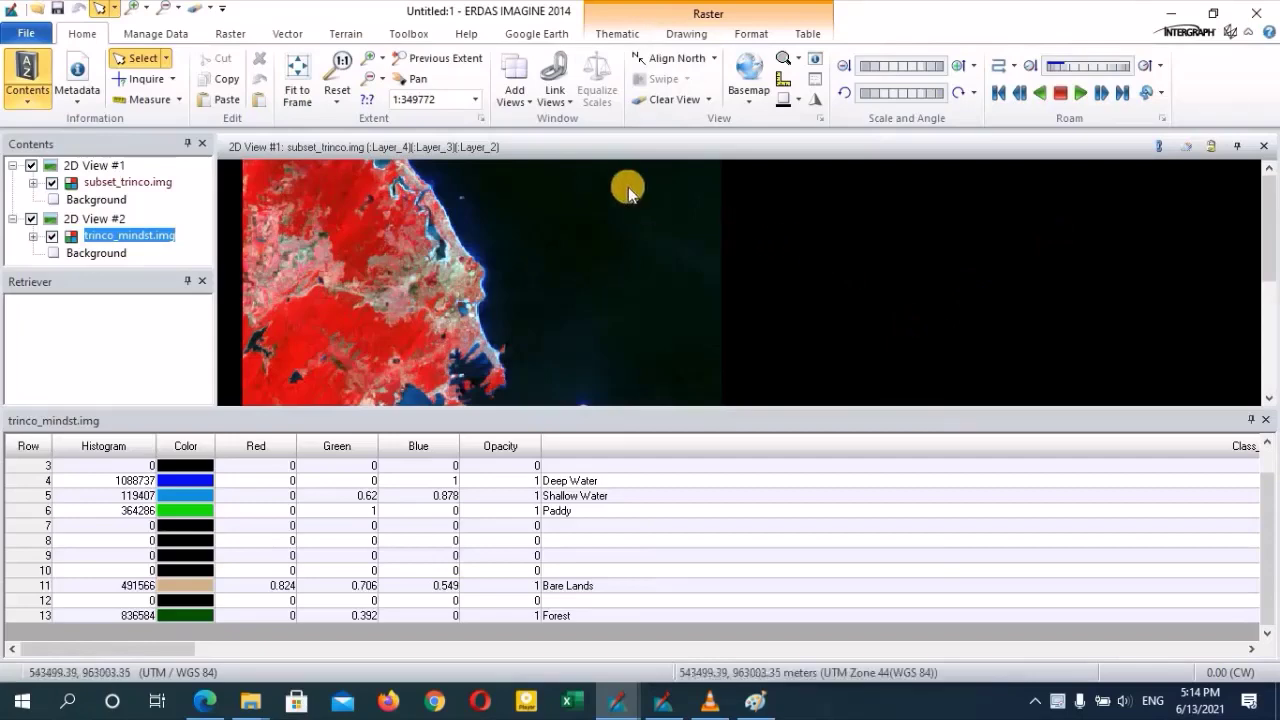
pyautogui.click(1265, 420)
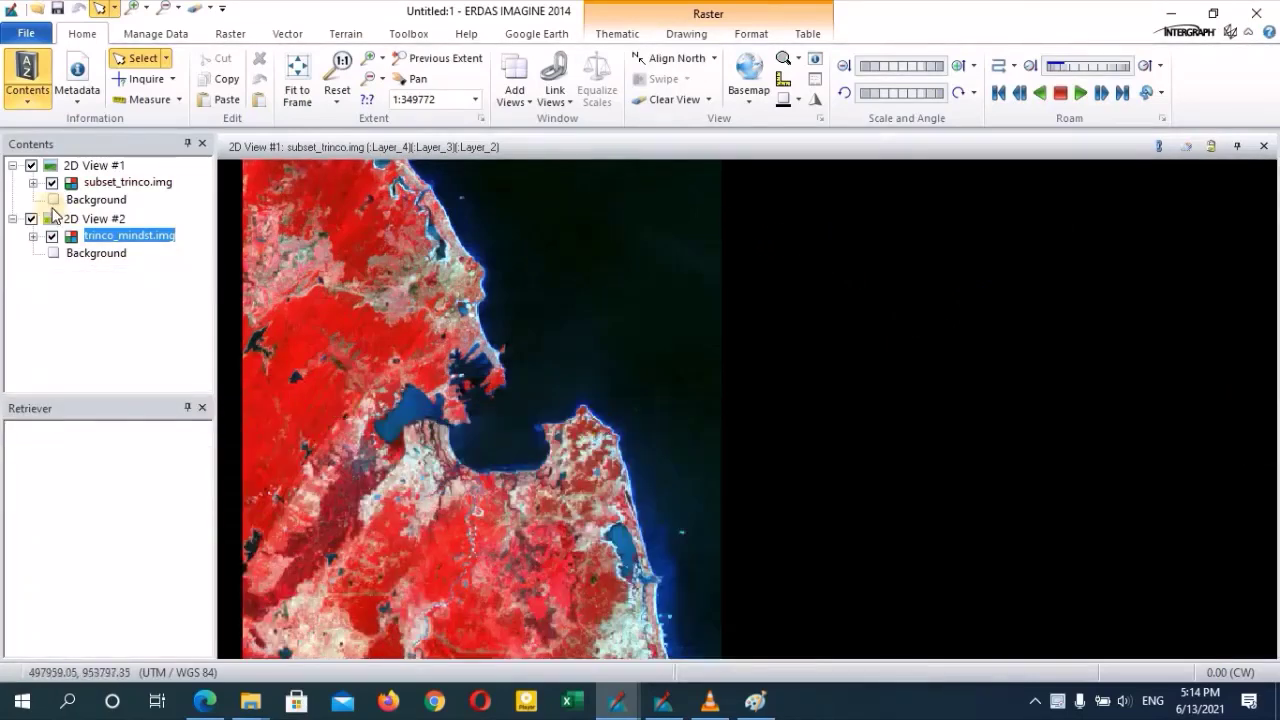
pyautogui.rightClick(98, 219)
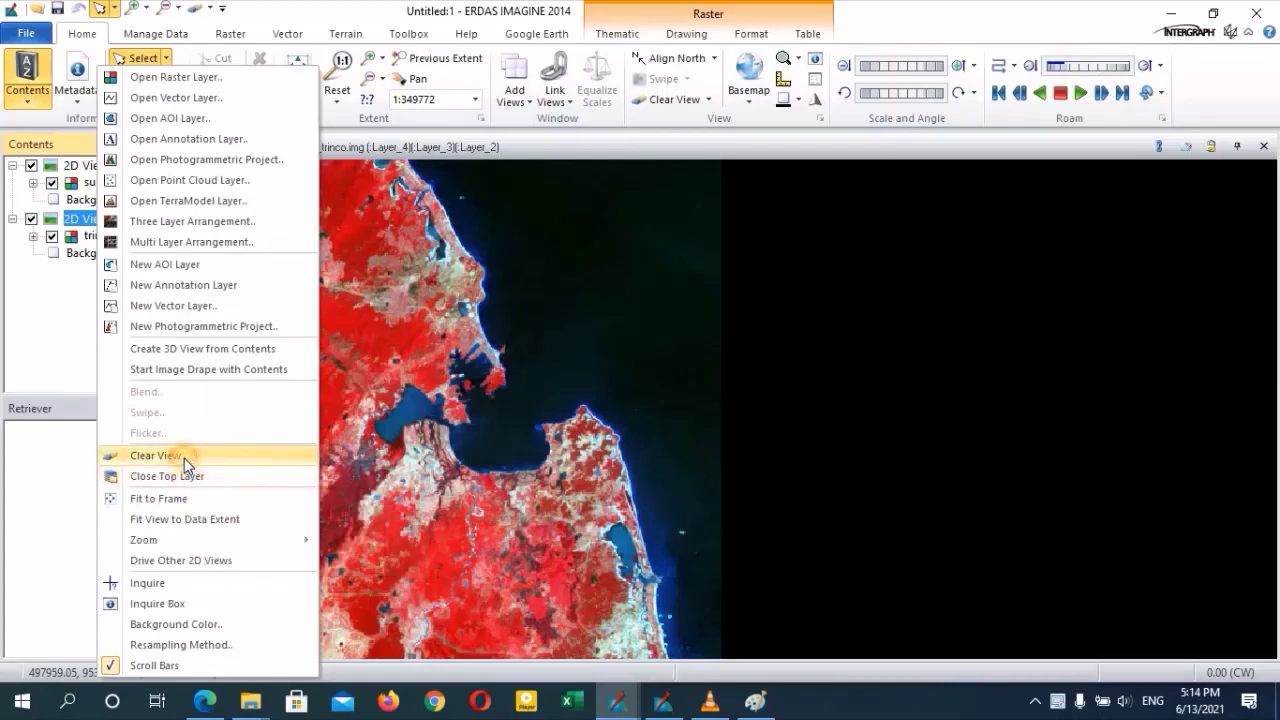
pyautogui.click(184, 458)
pyautogui.rightClick(98, 222)
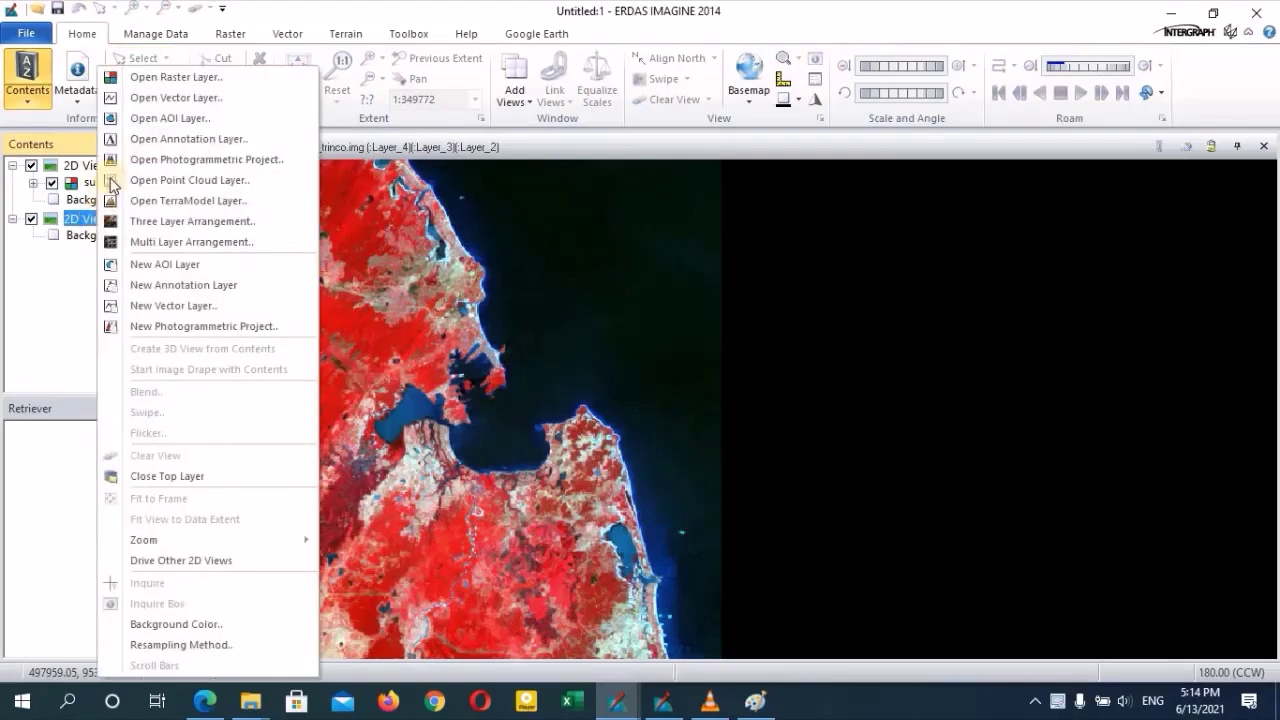
pyautogui.click(10, 260)
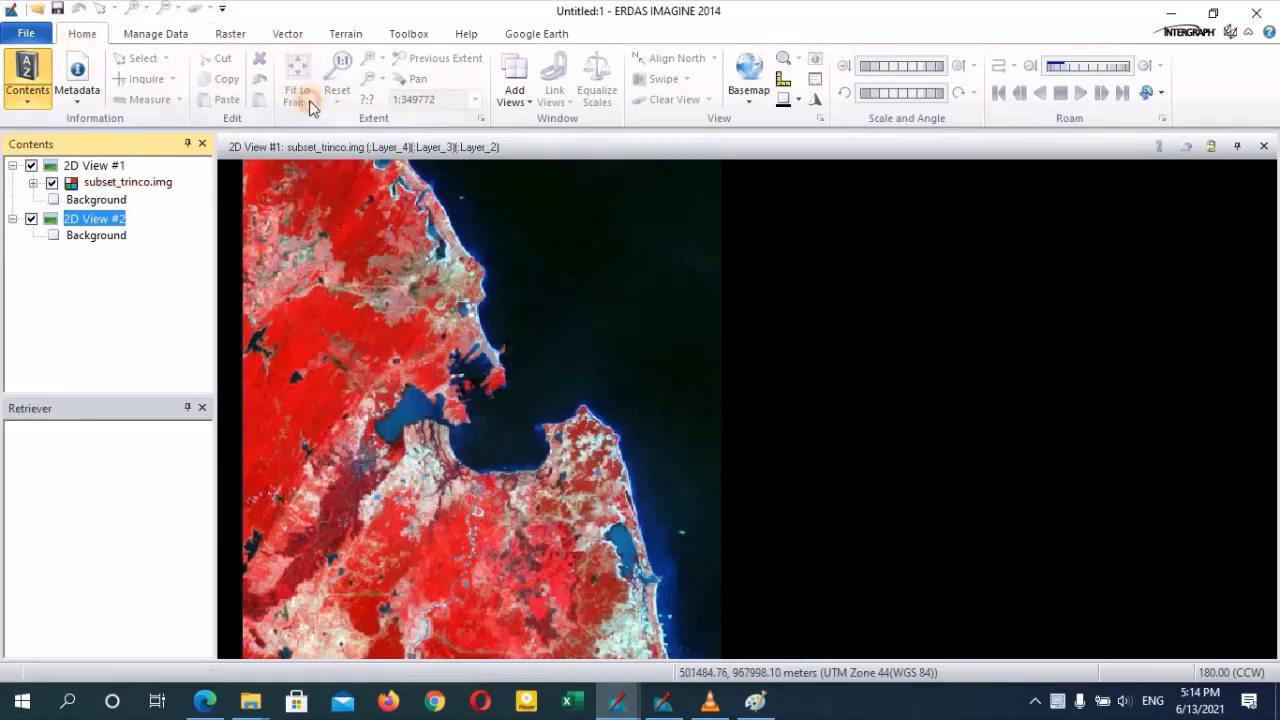
# Fit subset_trinco.img to the frame in 2D View #1 and bring back the Accuracy Assessment table beside the coast
pyautogui.click(355, 210)
pyautogui.click(297, 77)
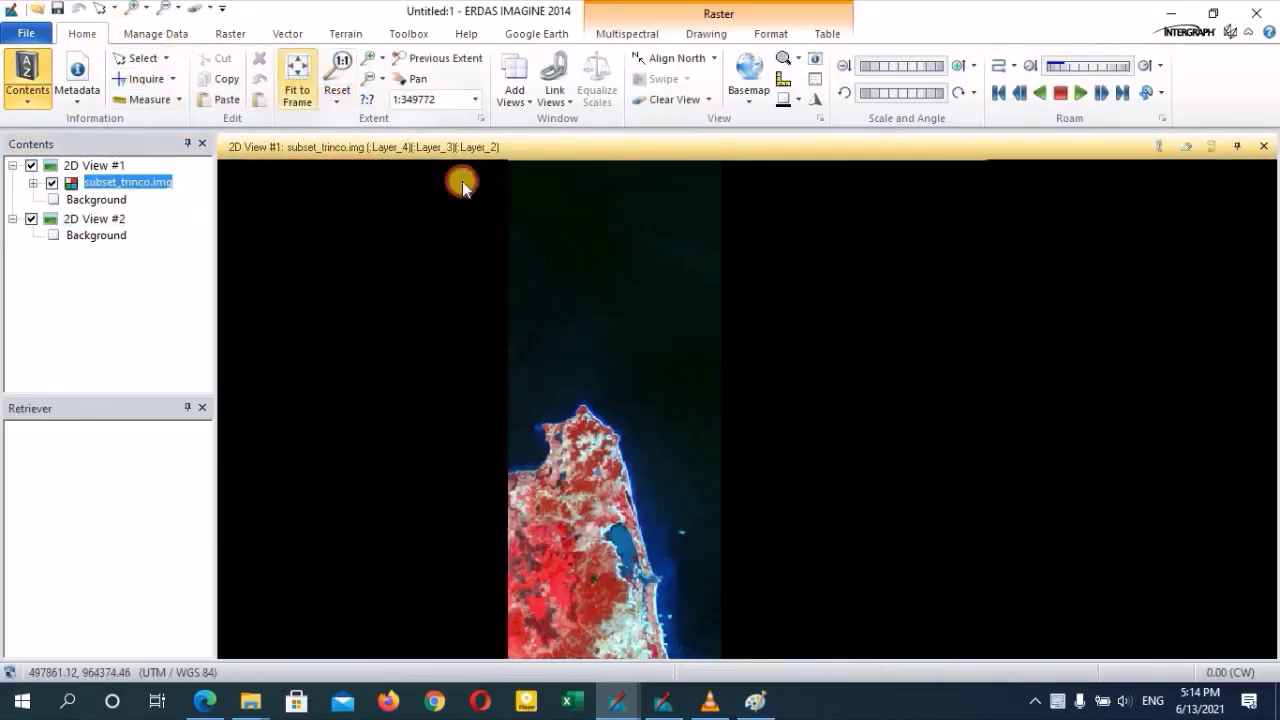
pyautogui.click(665, 703)
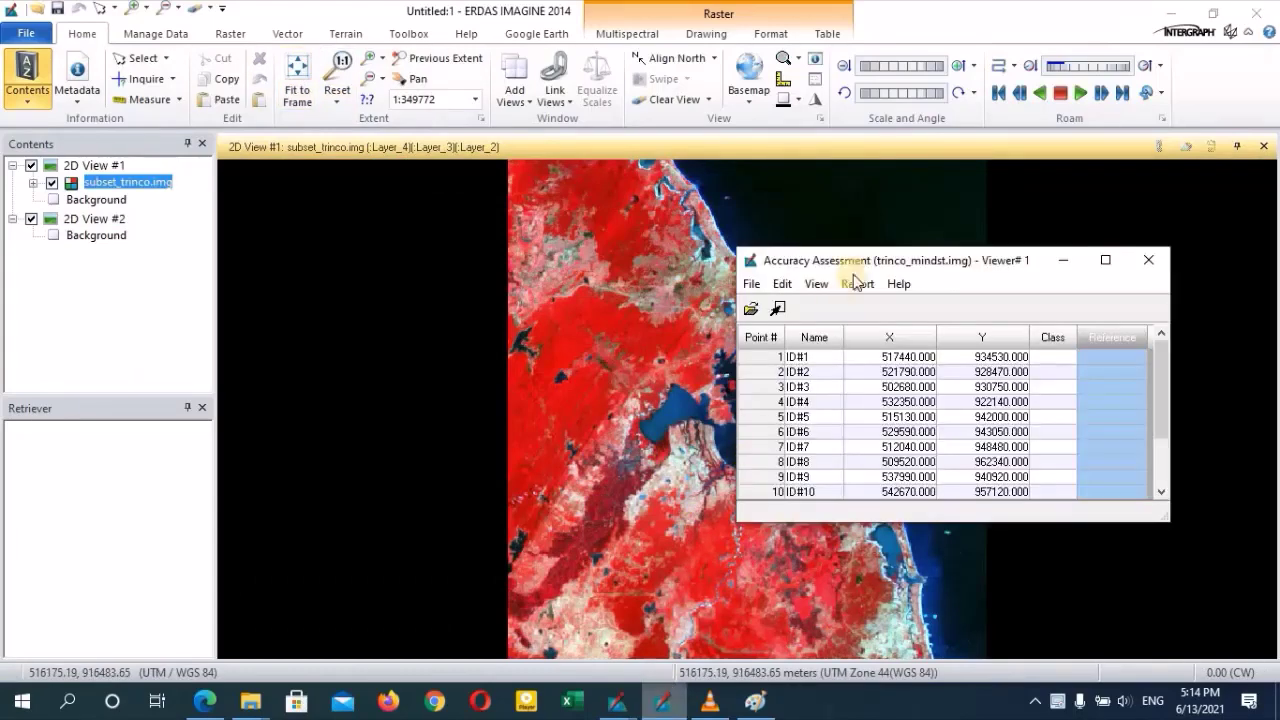
pyautogui.moveTo(877, 263); pyautogui.dragTo(326, 178)
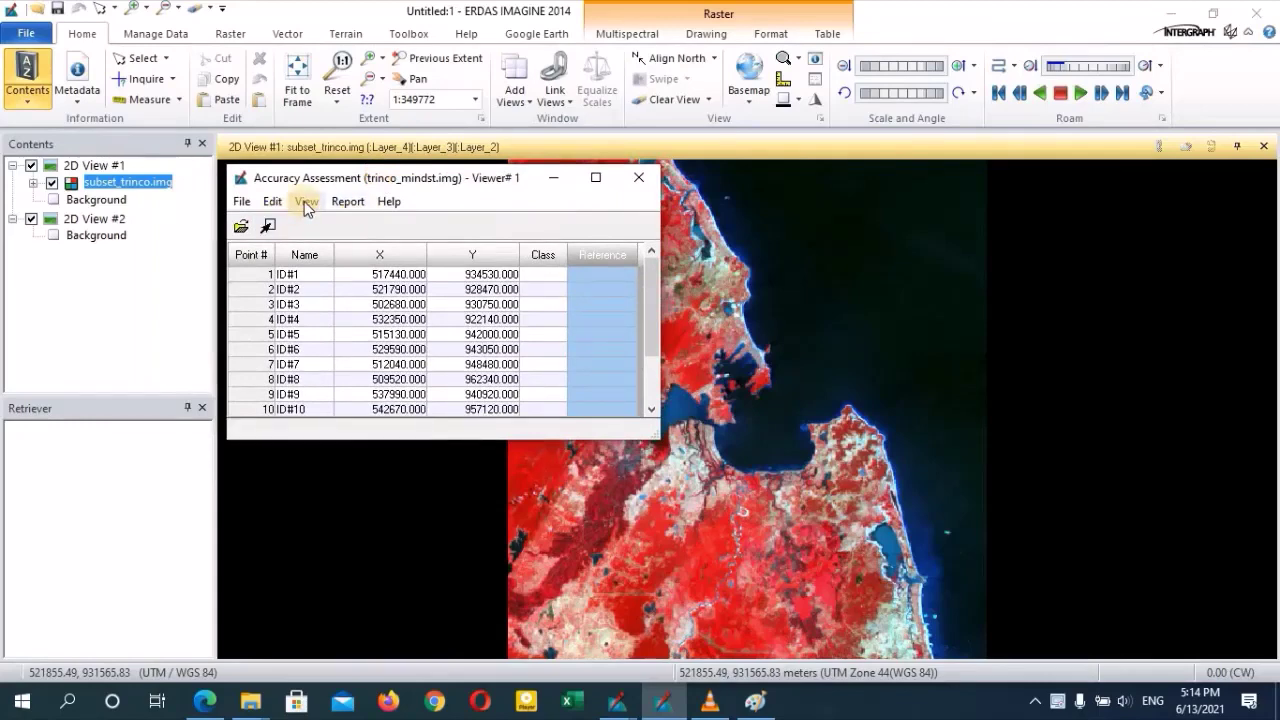
# Select points 1 to 10 of the new random point set, show the selection on the satellite image and move the table aside
pyautogui.click(306, 202)
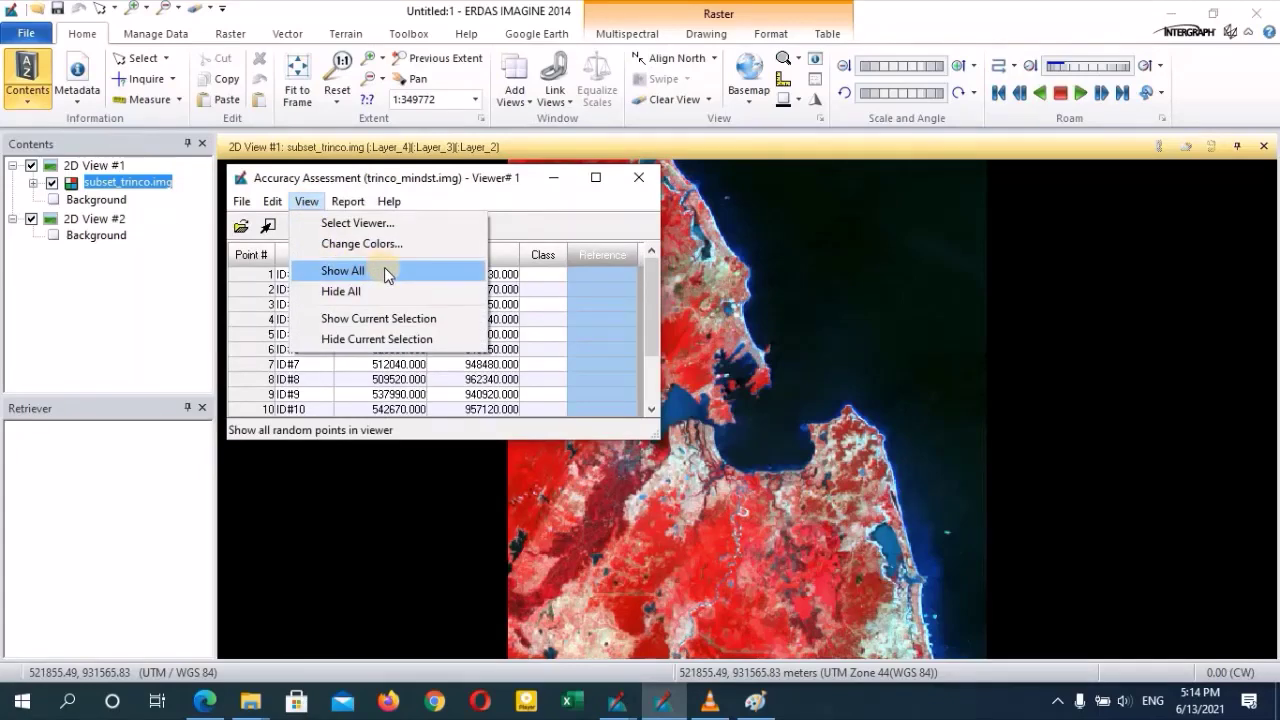
pyautogui.moveTo(249, 283); pyautogui.dragTo(245, 410)
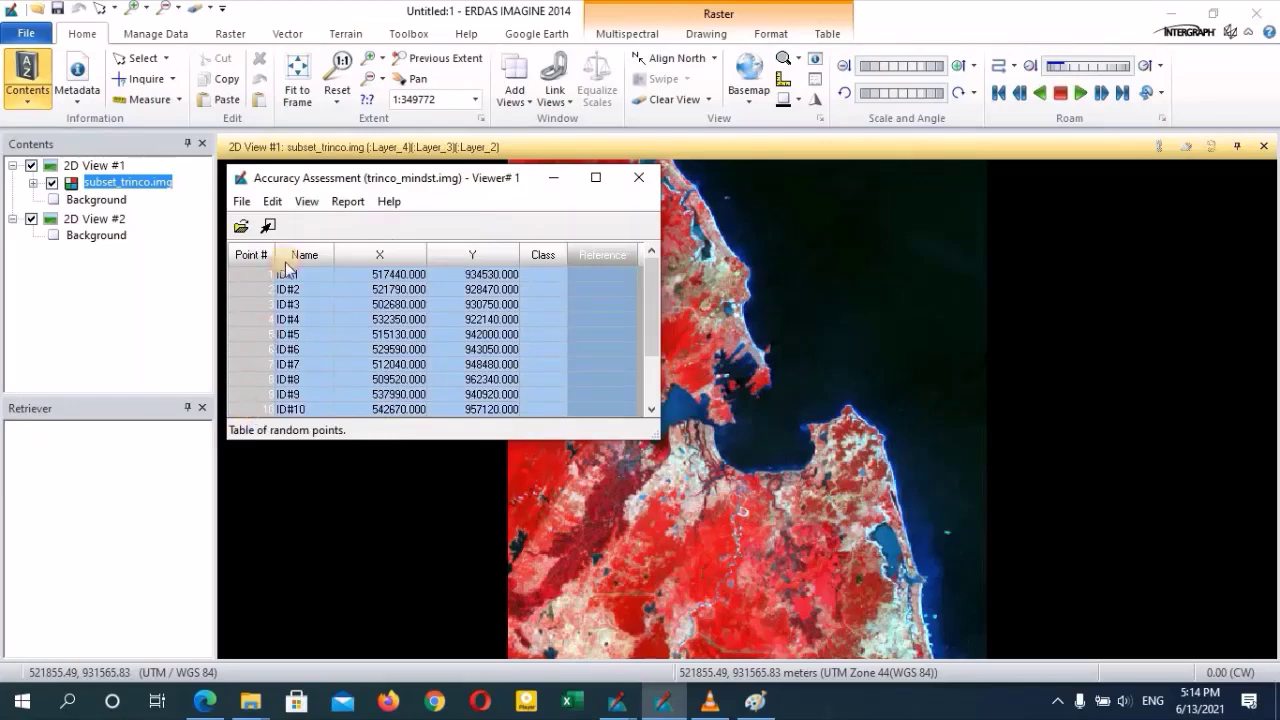
pyautogui.click(306, 203)
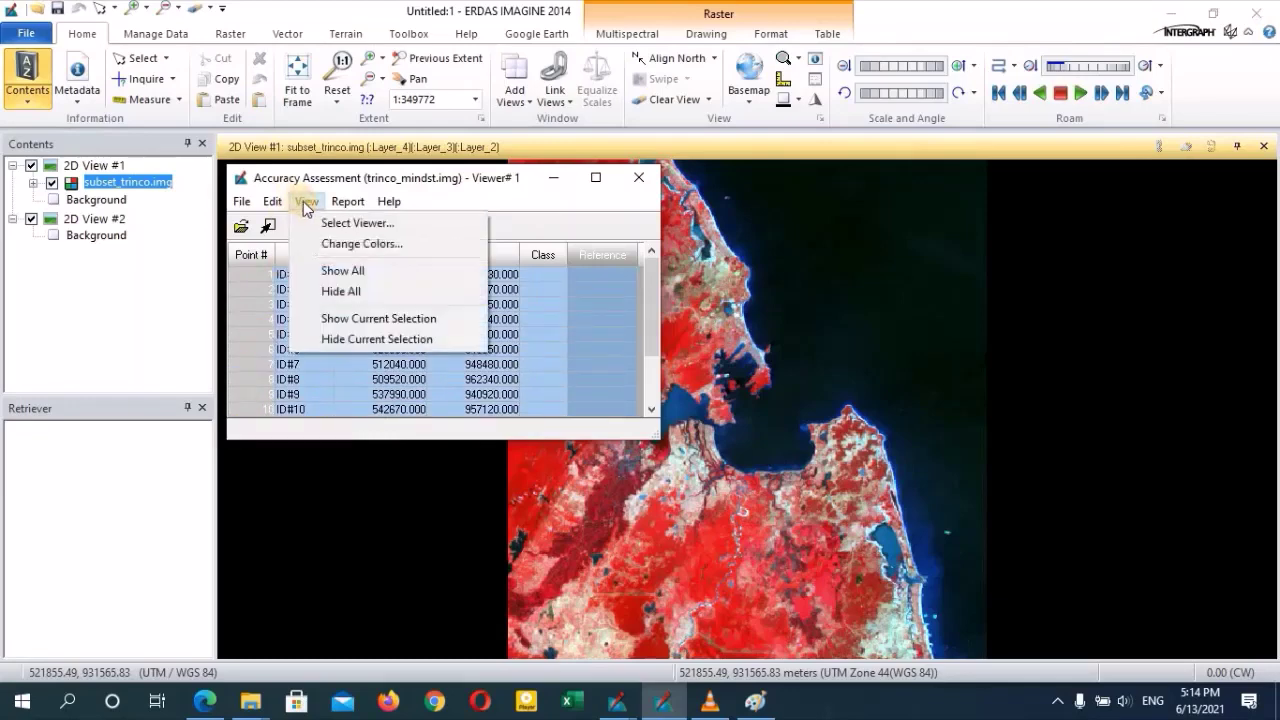
pyautogui.click(361, 318)
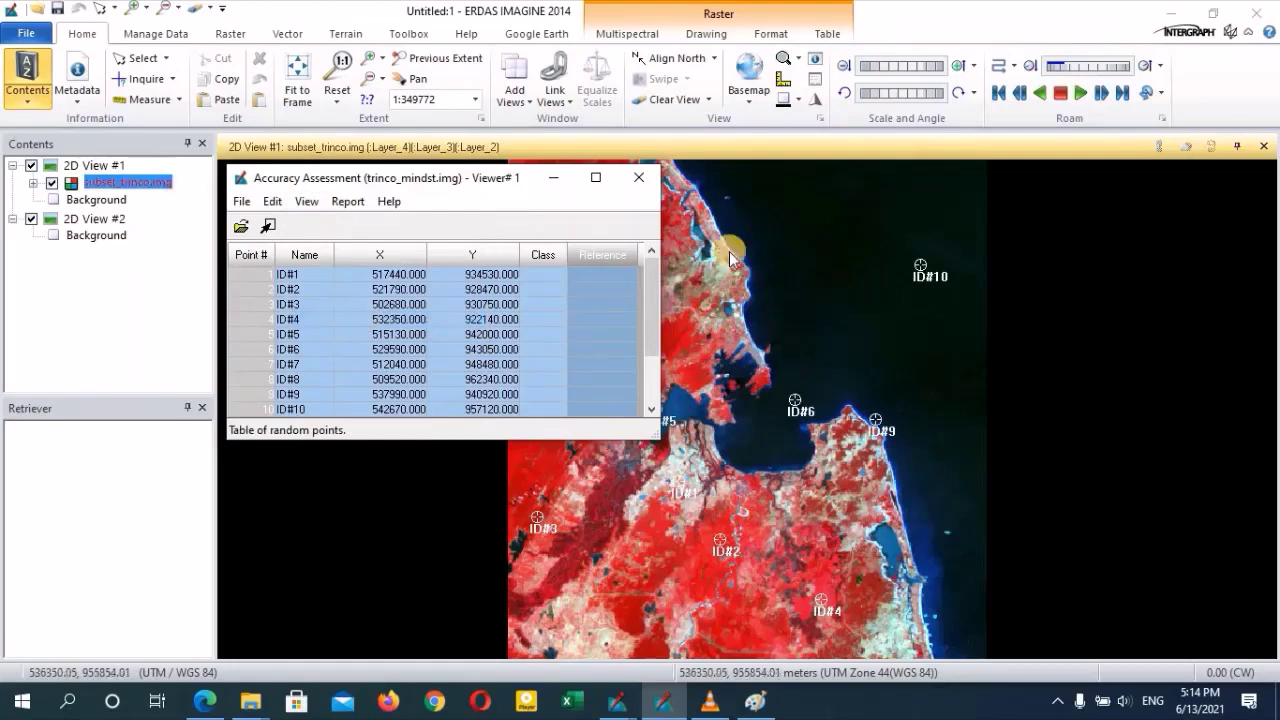
pyautogui.moveTo(482, 180); pyautogui.dragTo(403, 200)
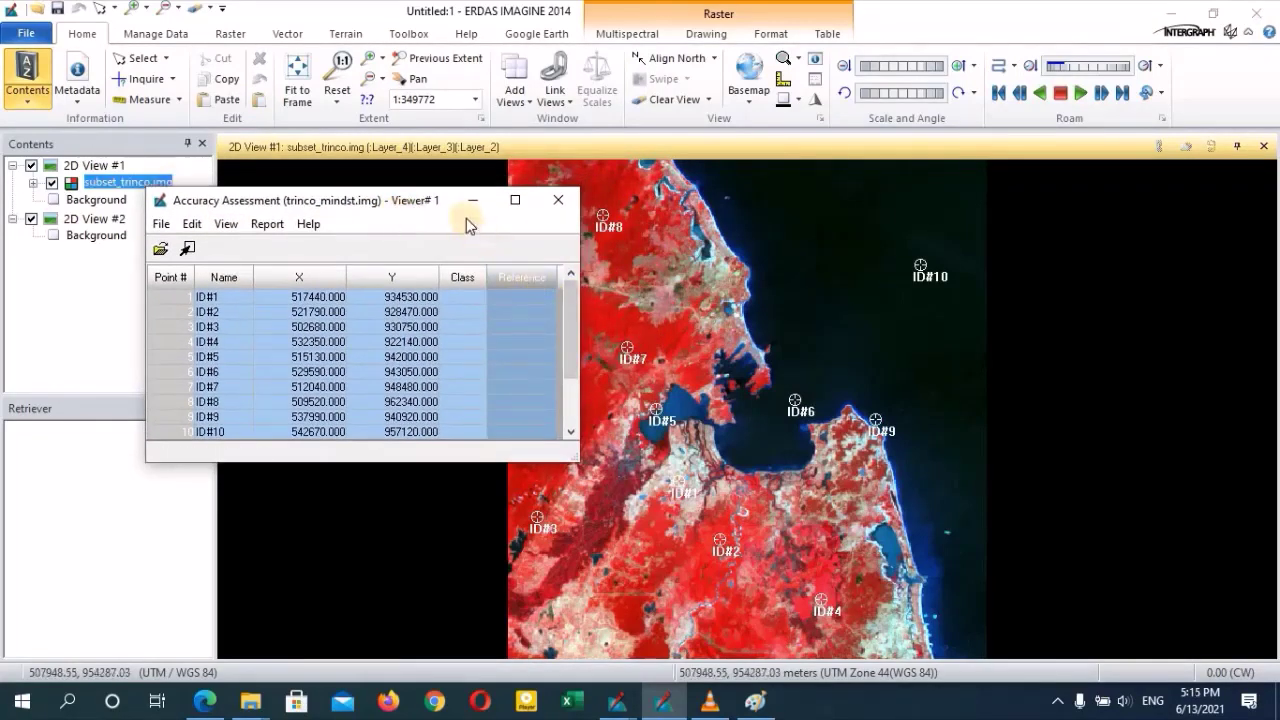
pyautogui.moveTo(414, 200); pyautogui.dragTo(362, 183)
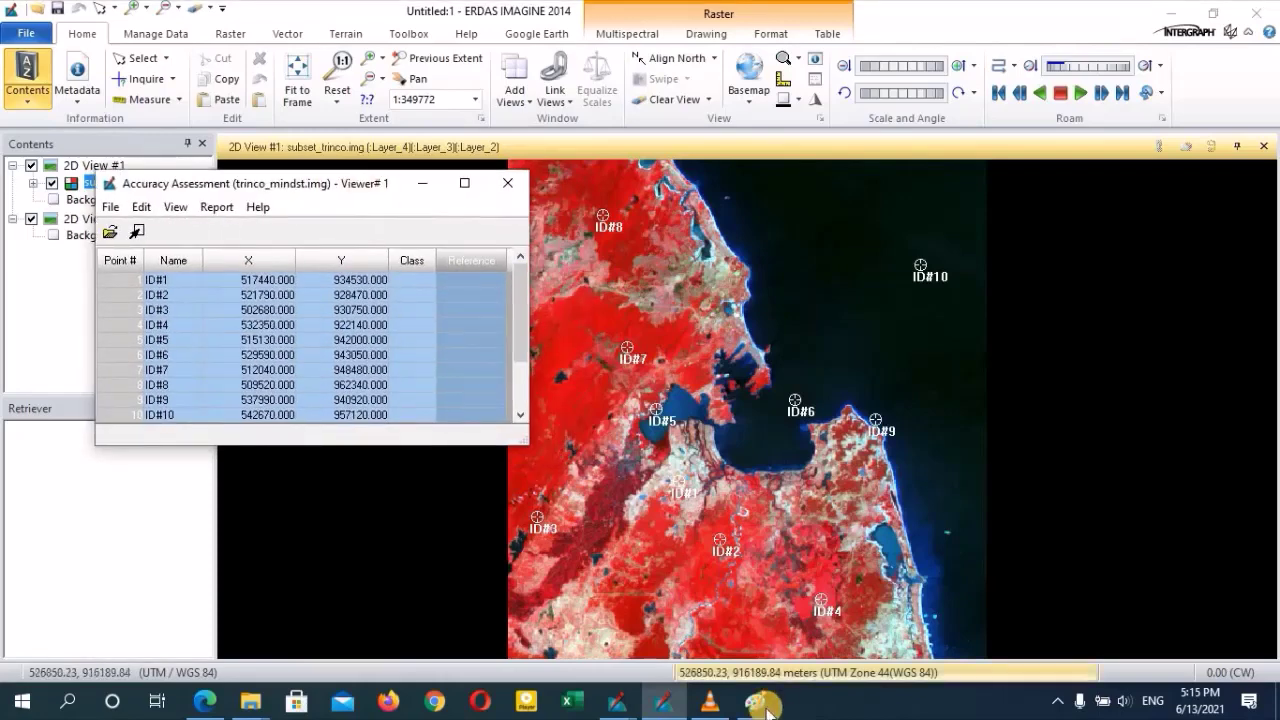
# Check the class codes in Paint, examine point ID#1 up close on the satellite image and set its reference class to 11
pyautogui.click(755, 702)
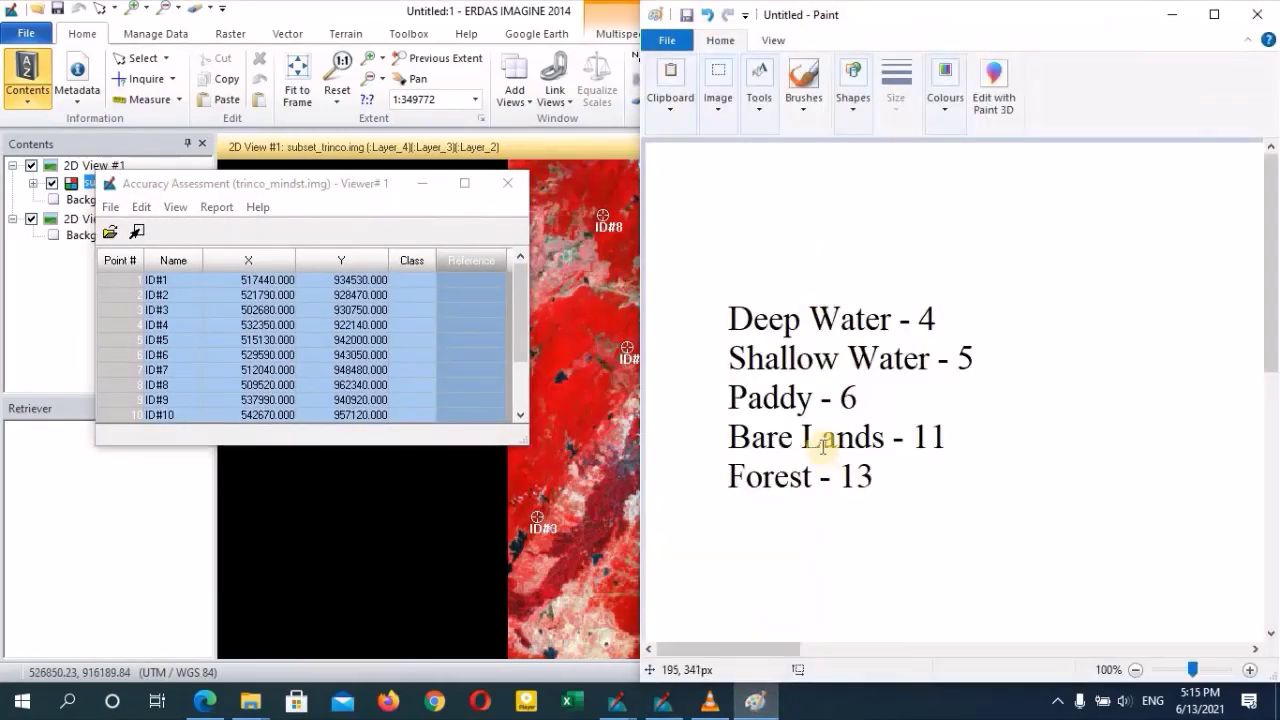
pyautogui.click(1167, 14)
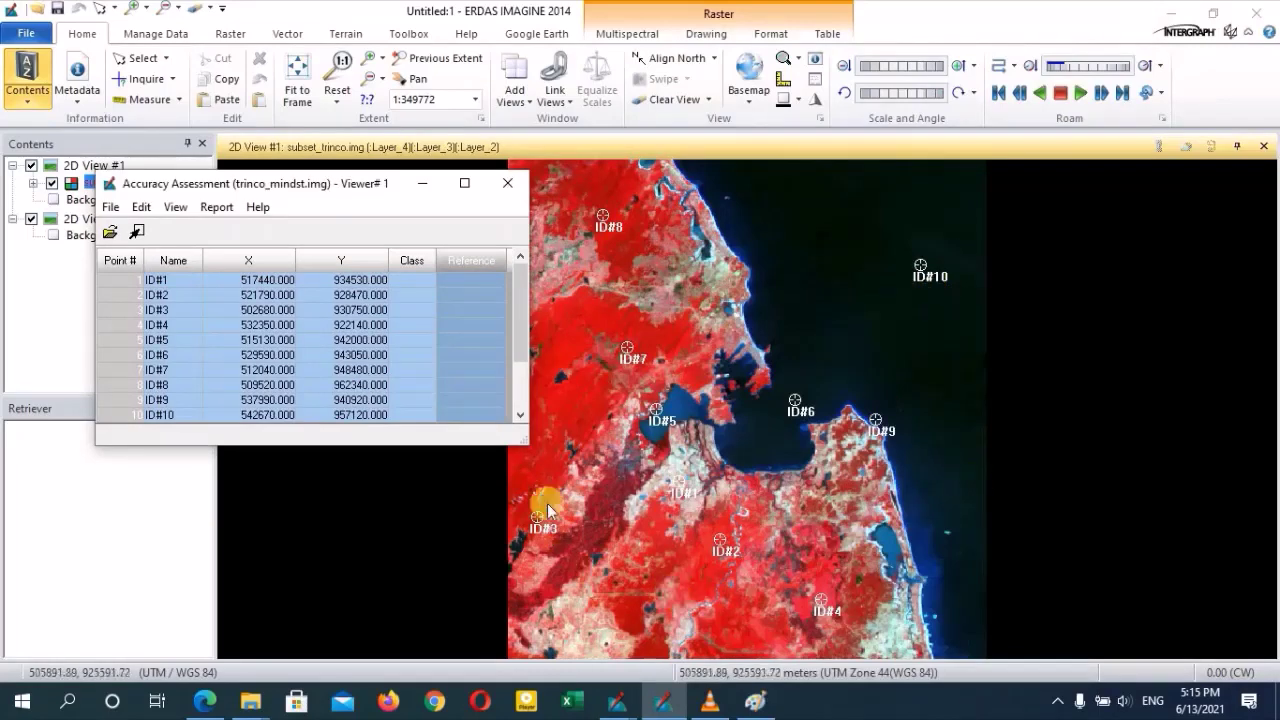
pyautogui.click(819, 422)
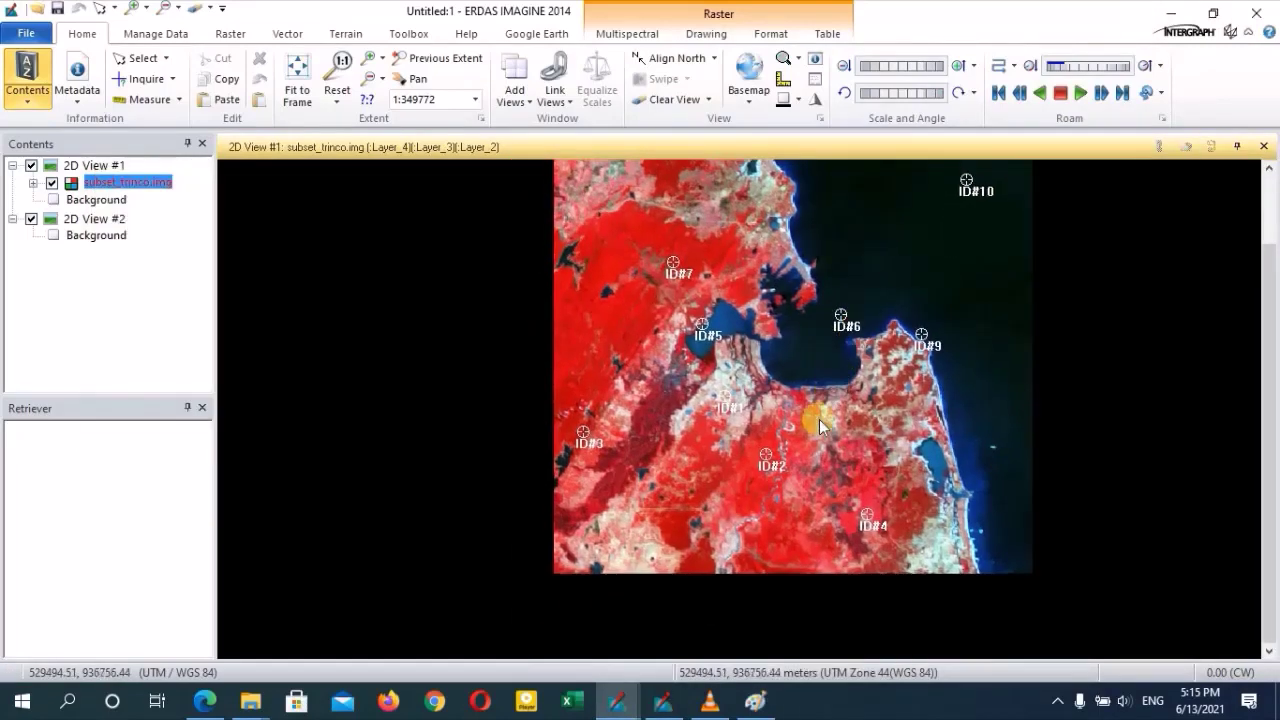
pyautogui.moveTo(709, 303); pyautogui.dragTo(734, 323)
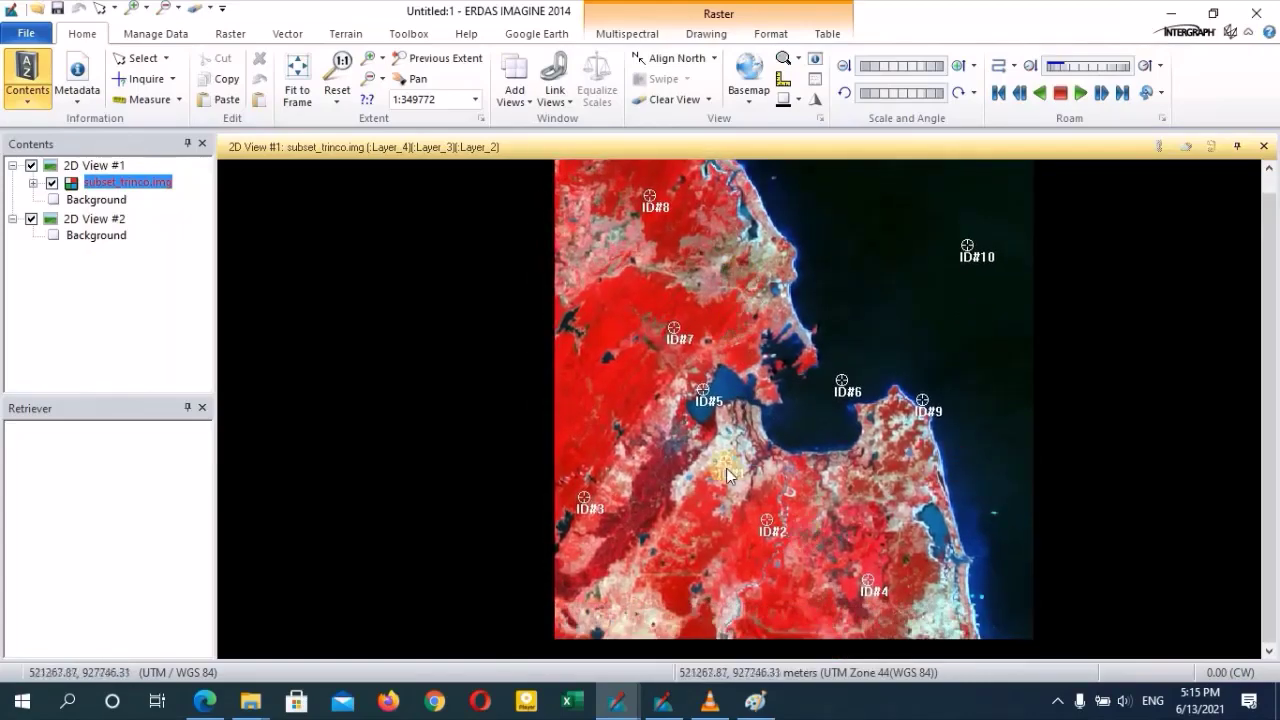
pyautogui.scroll(5, 726, 468)
pyautogui.scroll(5, 723, 473)
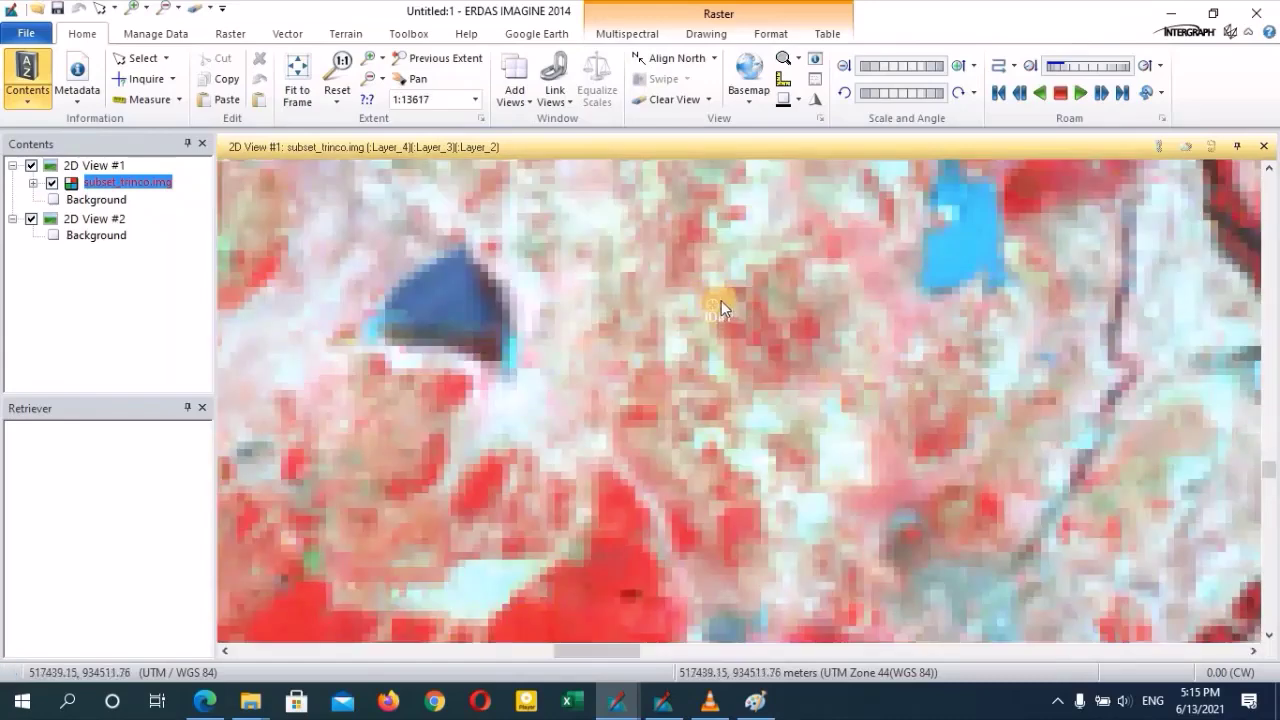
pyautogui.scroll(3, 721, 302)
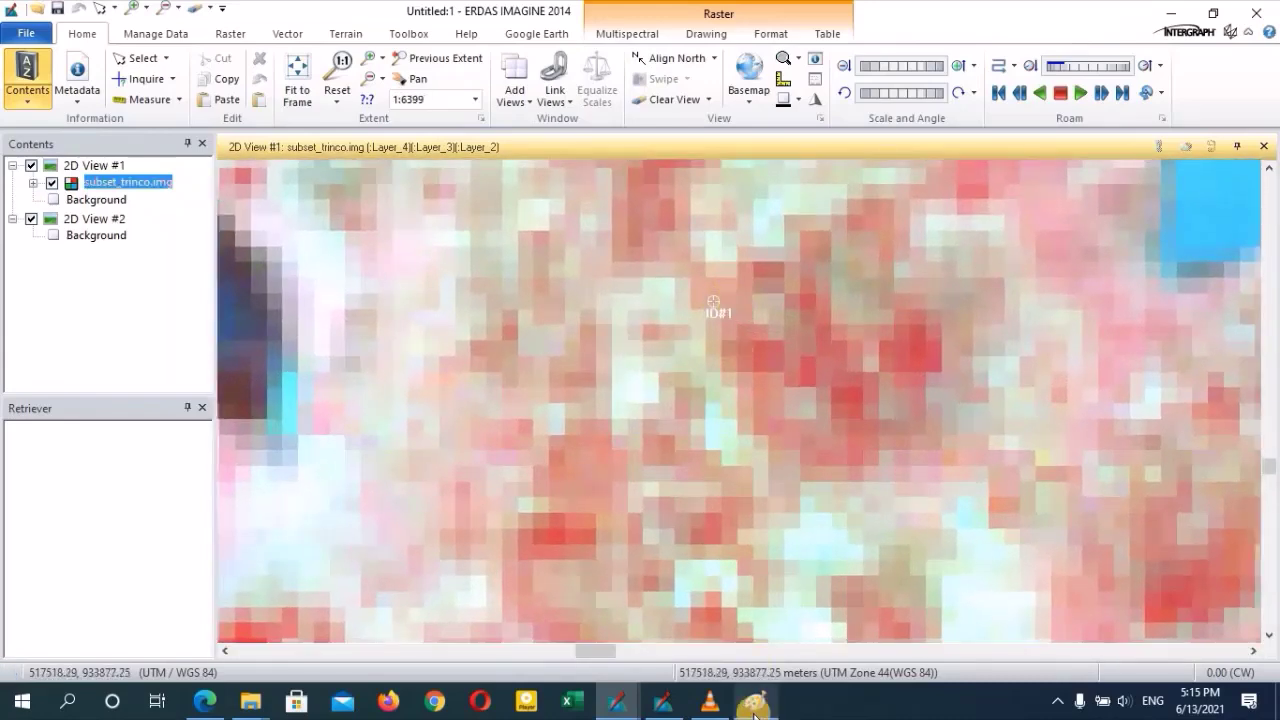
pyautogui.moveTo(754, 712)
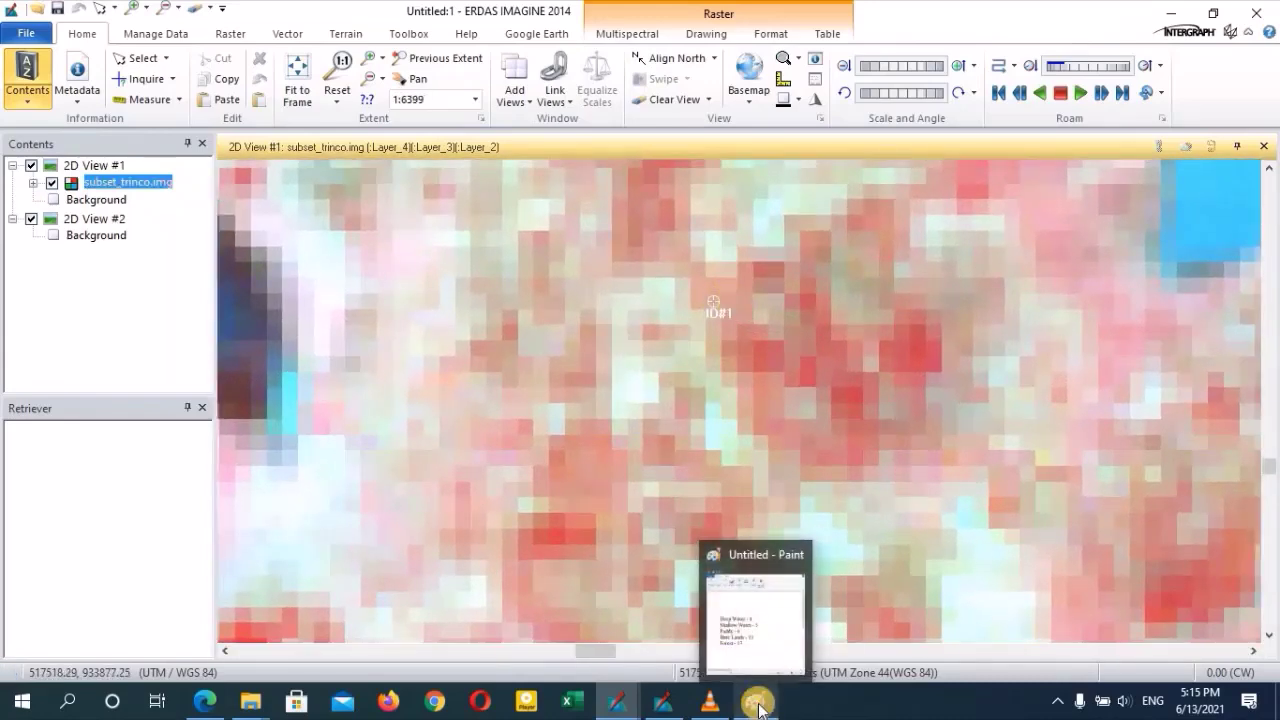
pyautogui.click(663, 703)
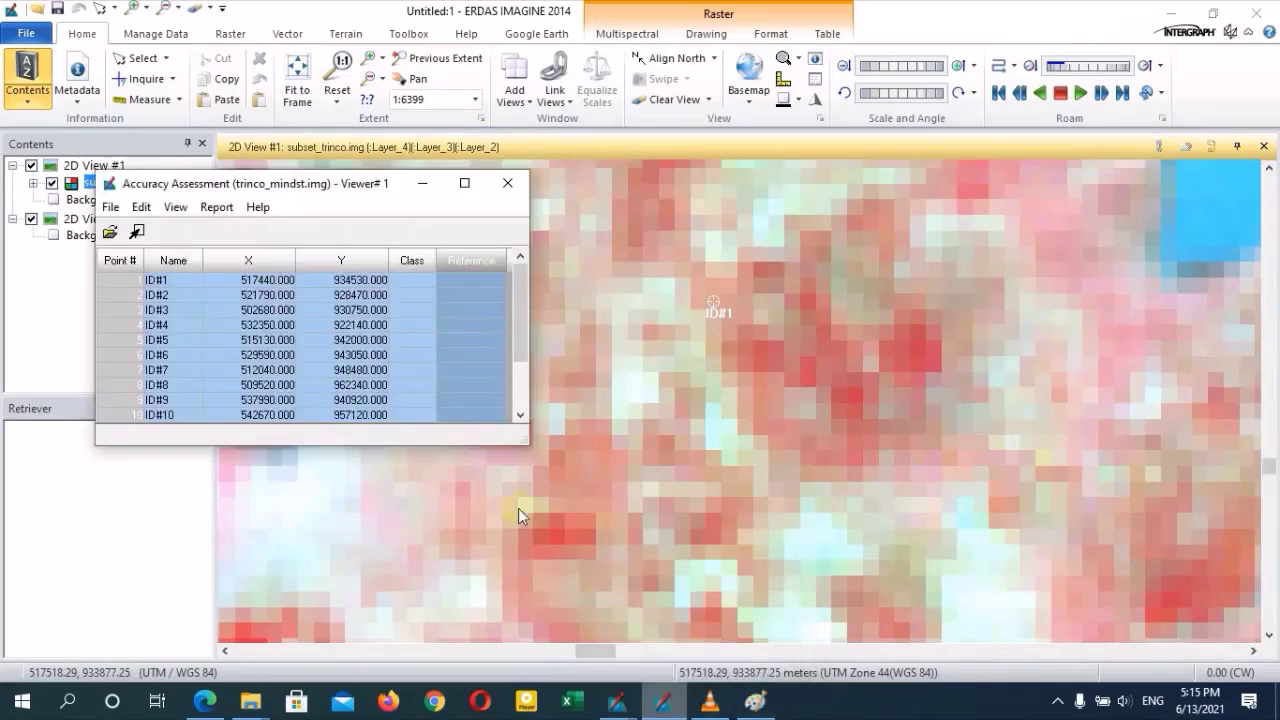
pyautogui.click(762, 703)
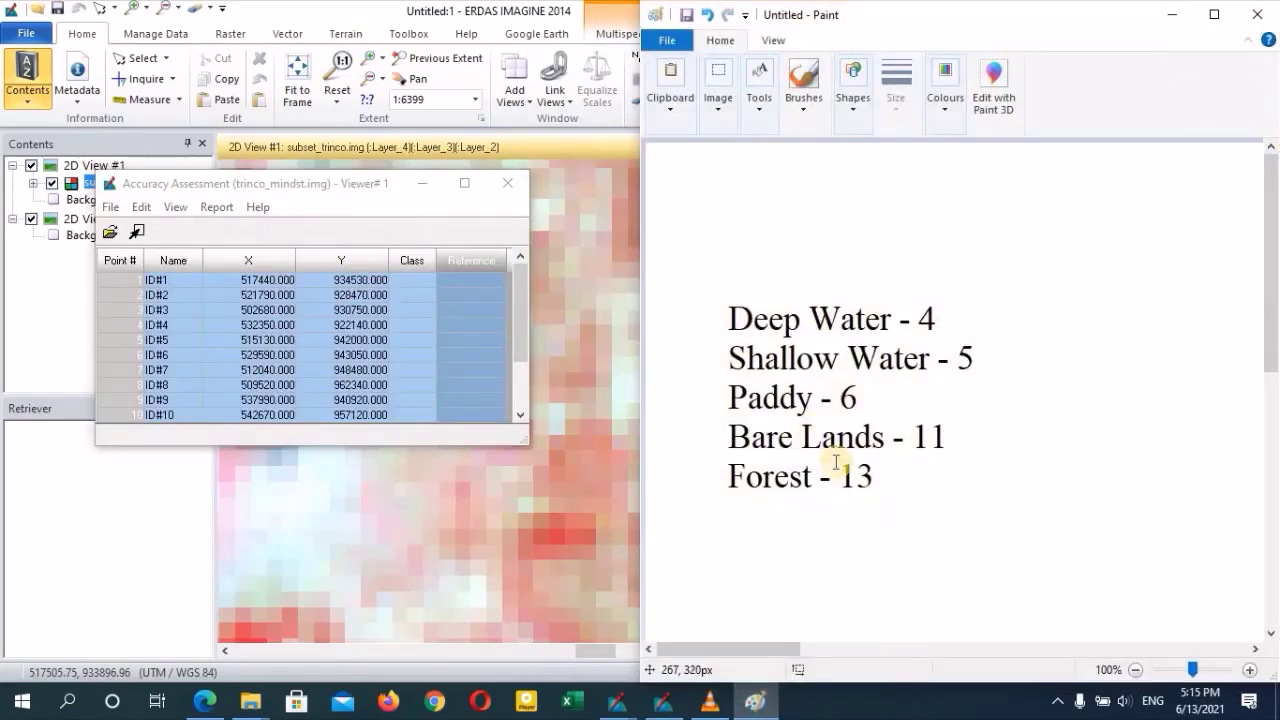
pyautogui.click(479, 281)
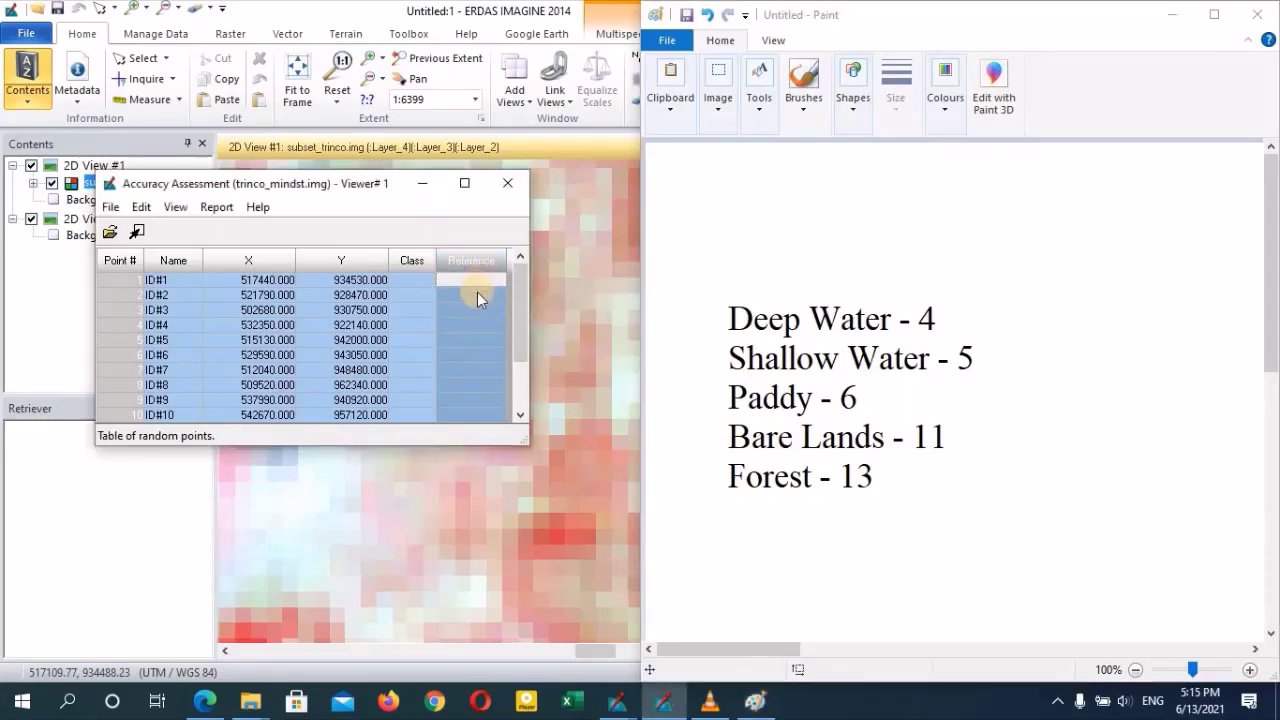
pyautogui.write('11')
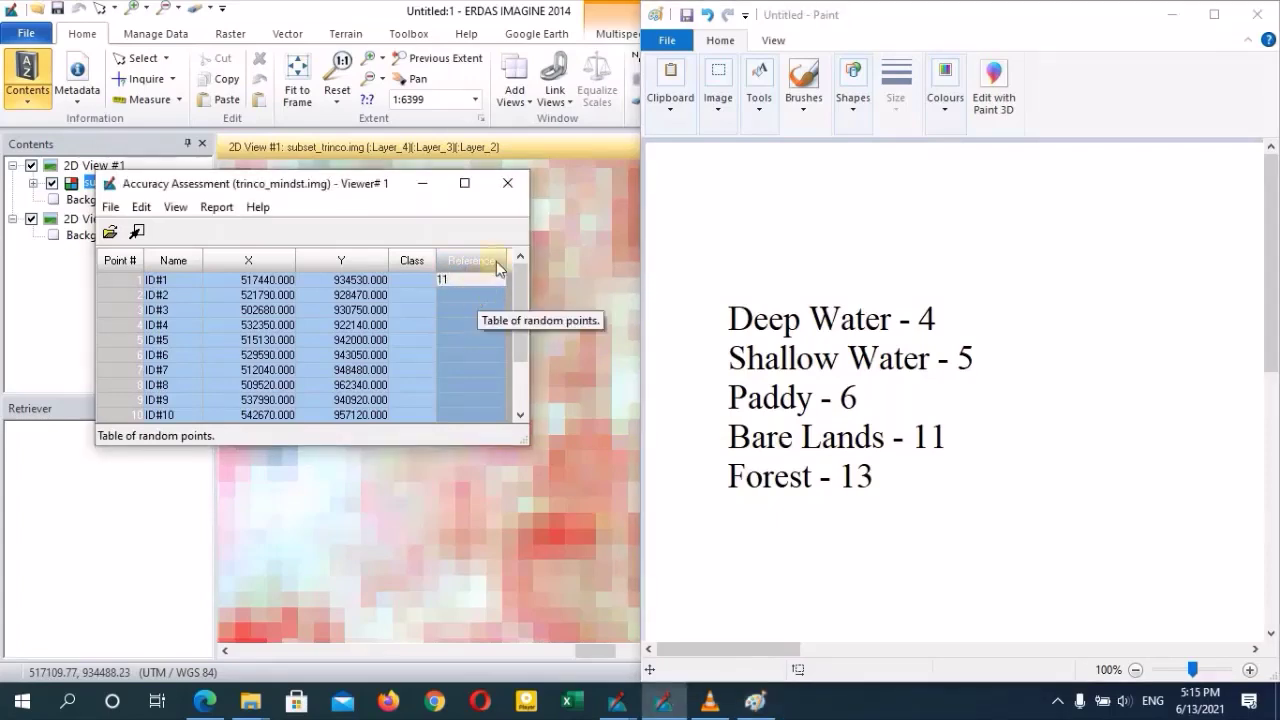
pyautogui.click(627, 370)
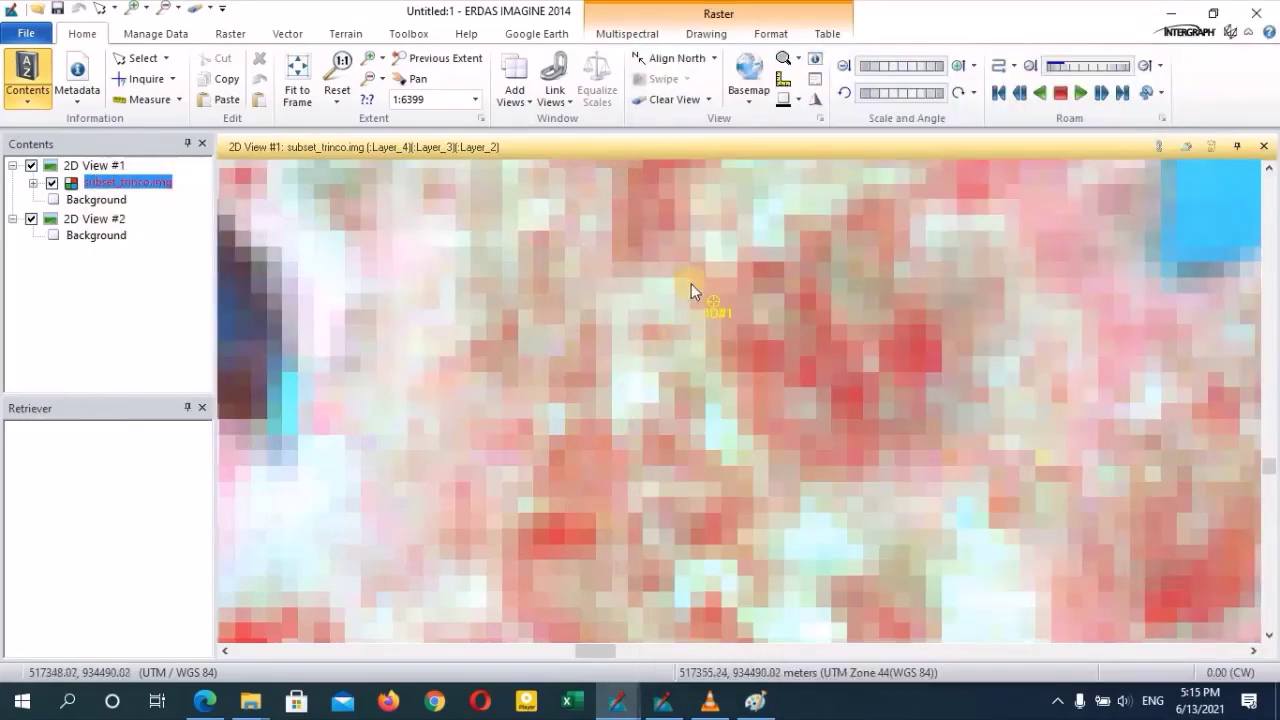
pyautogui.scroll(-5, 713, 296)
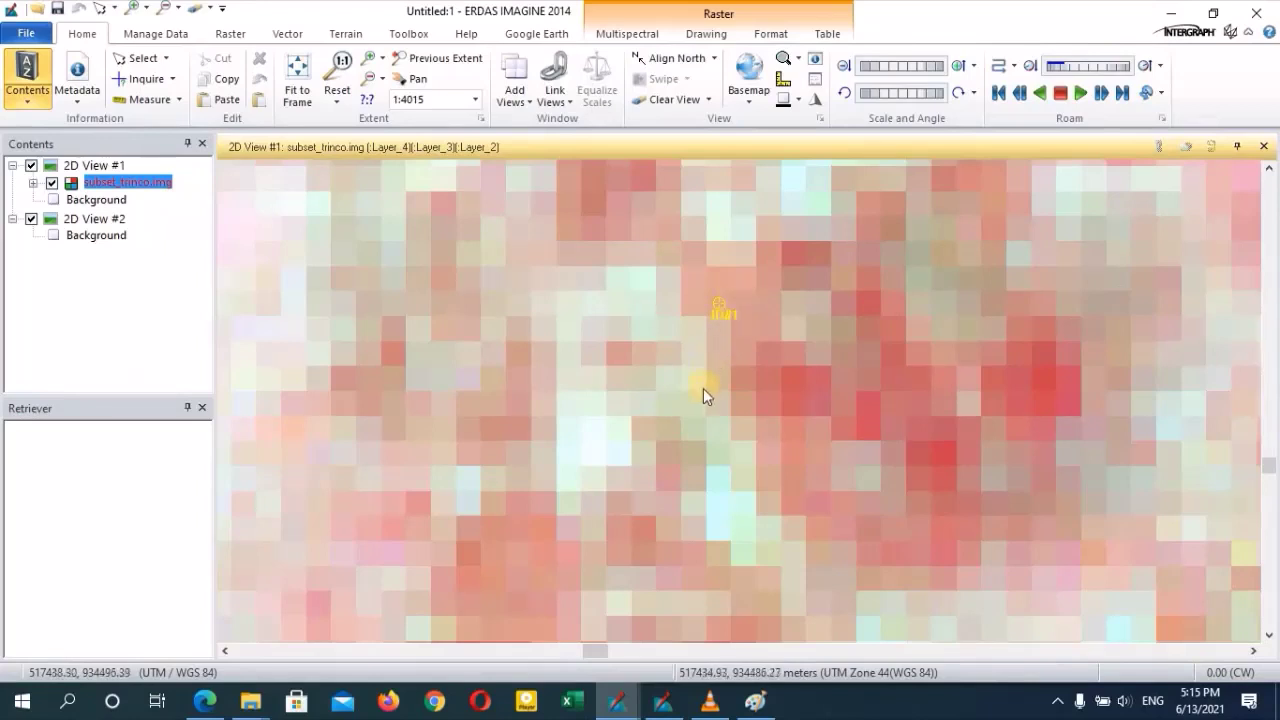
pyautogui.click(662, 702)
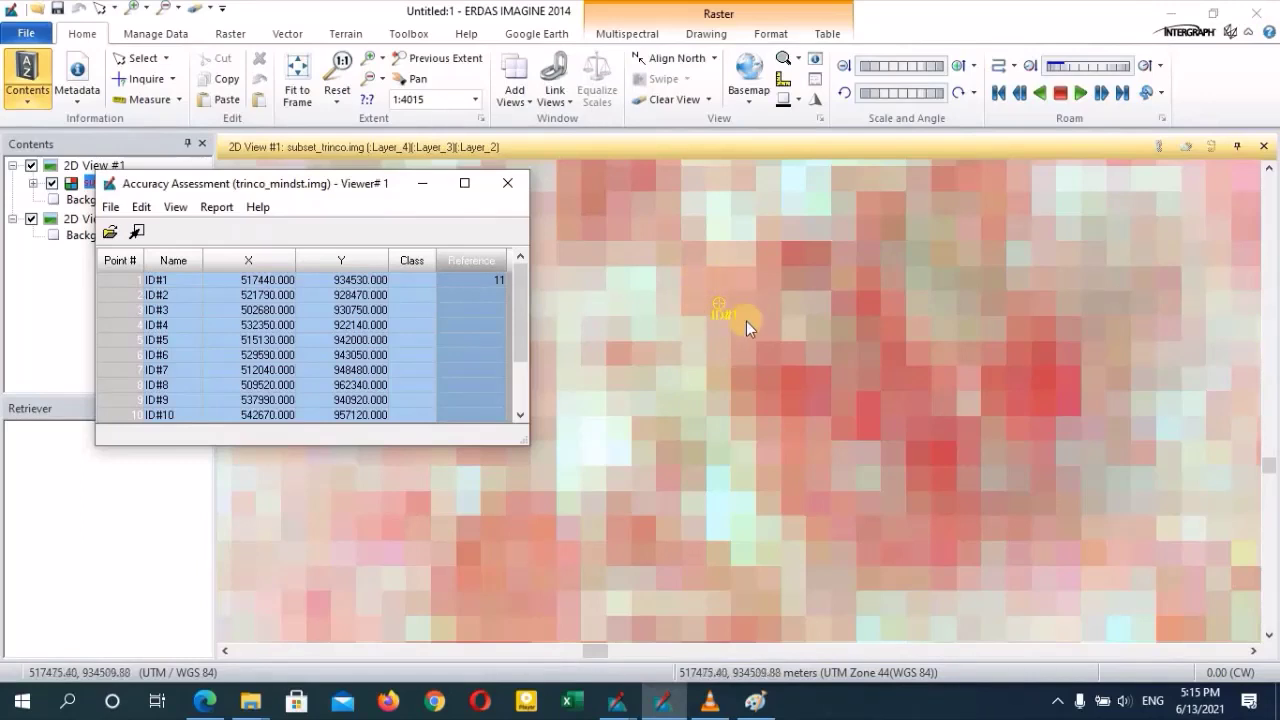
# Locate point ID#2 on the satellite image, compare it with the Paint class list and set its reference class to 13
pyautogui.scroll(-5, 733, 326)
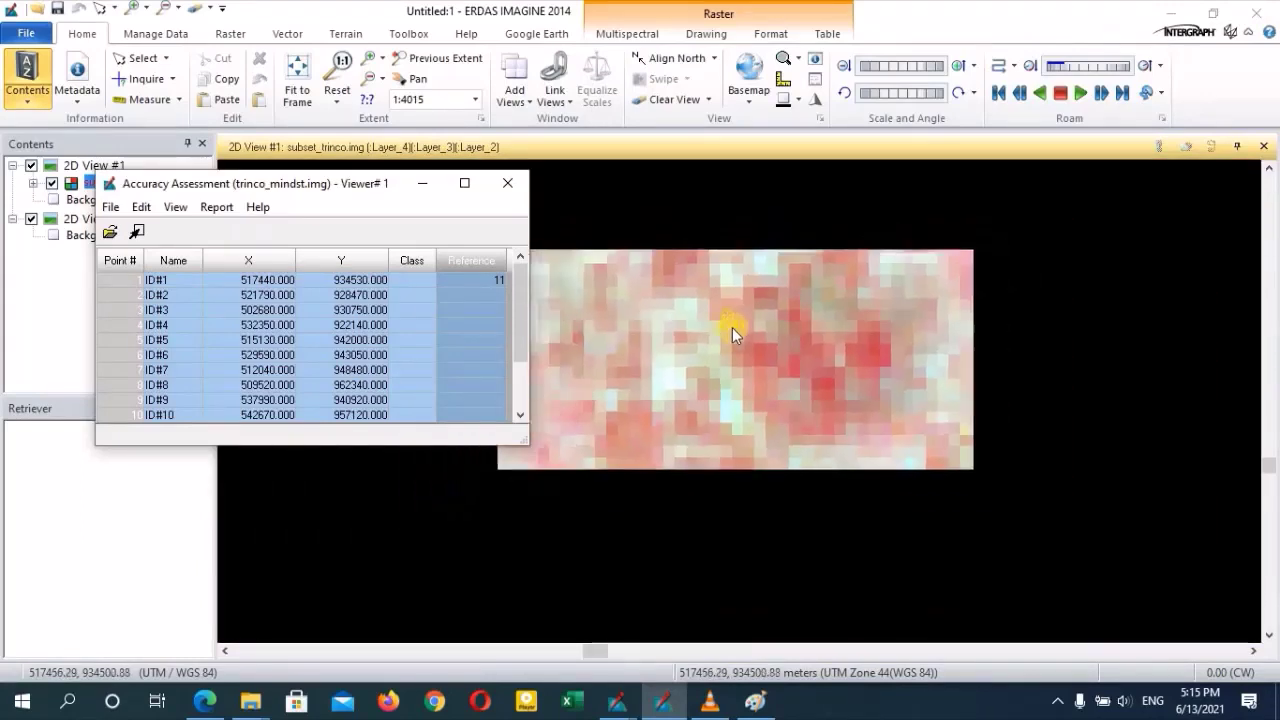
pyautogui.scroll(-2, 723, 325)
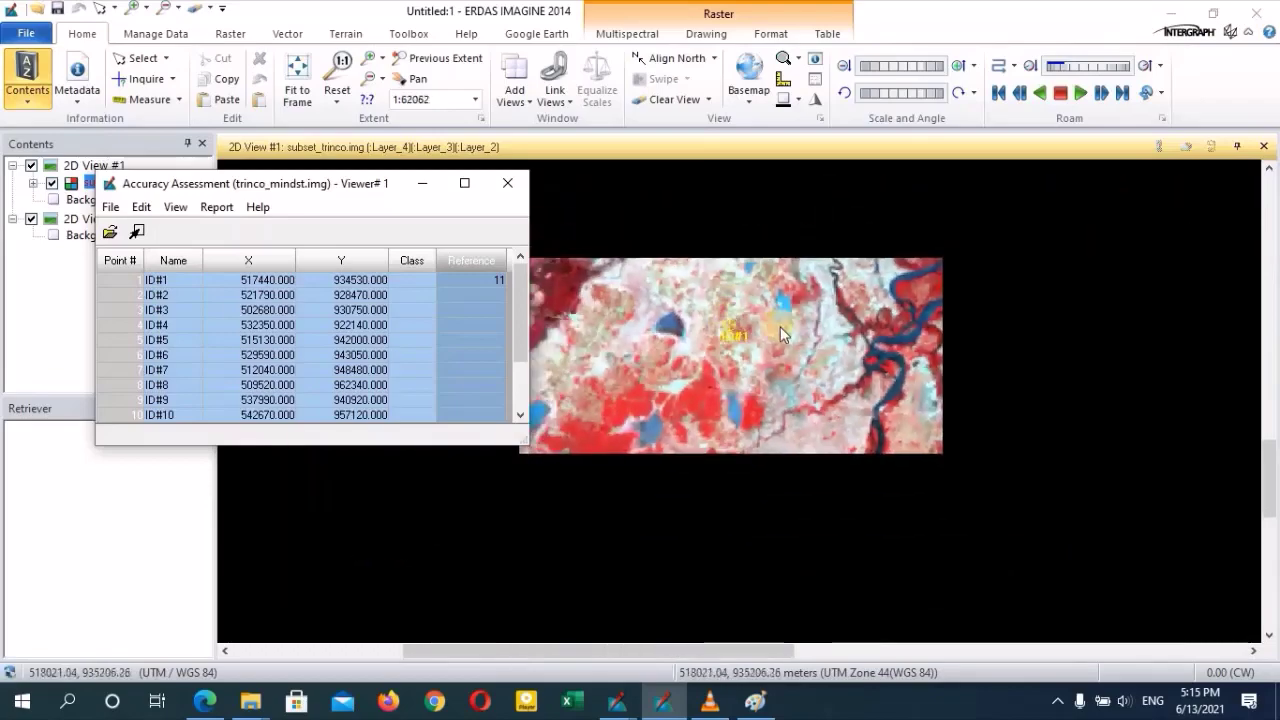
pyautogui.scroll(8, 857, 465)
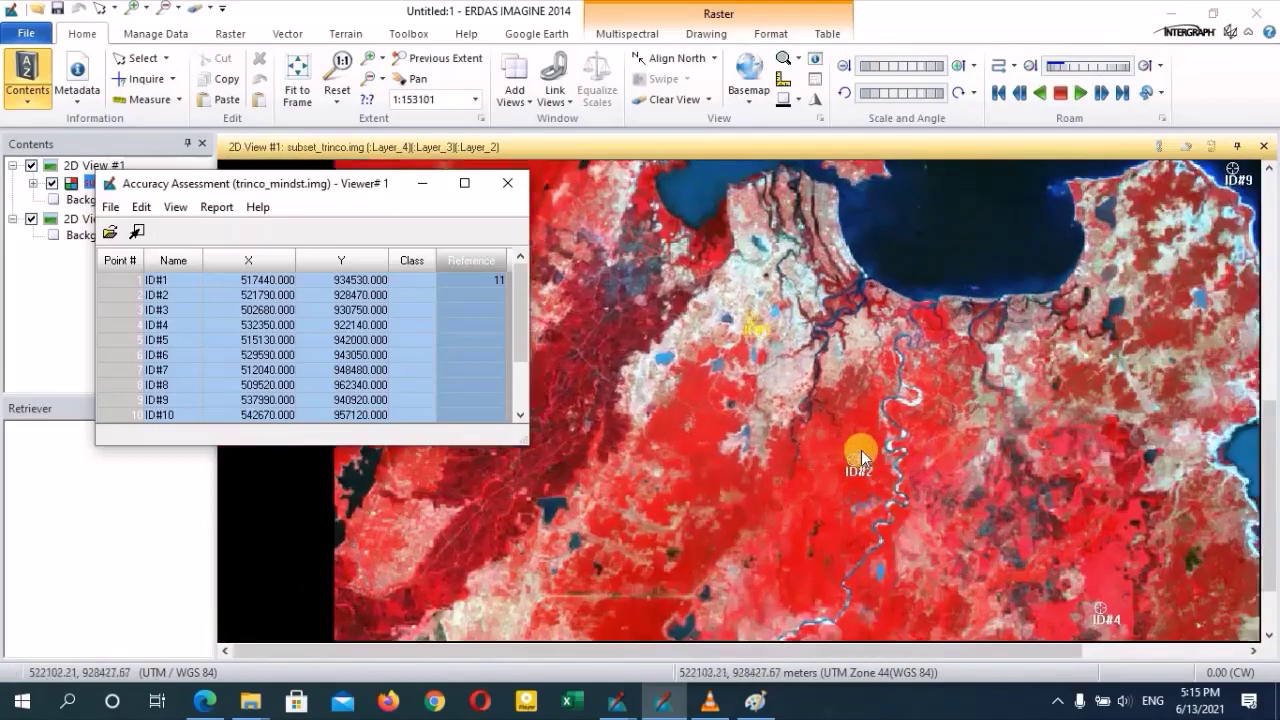
pyautogui.scroll(5, 789, 439)
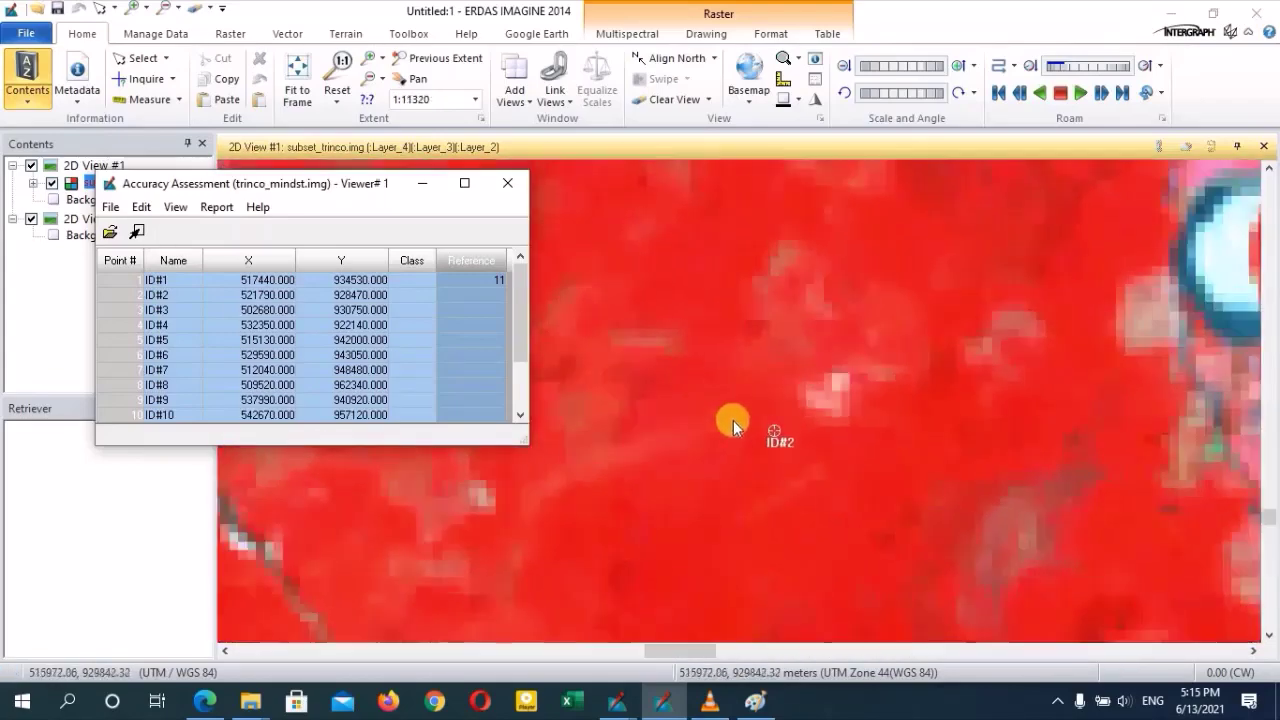
pyautogui.click(755, 702)
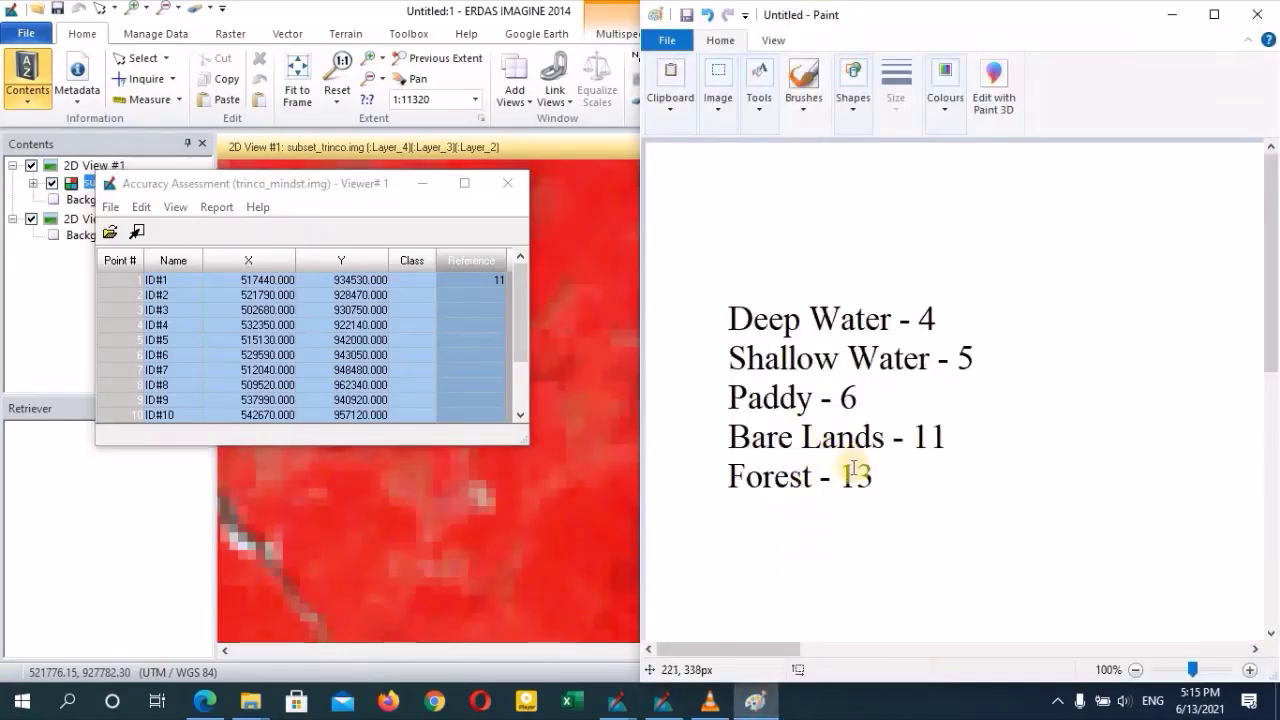
pyautogui.click(491, 292)
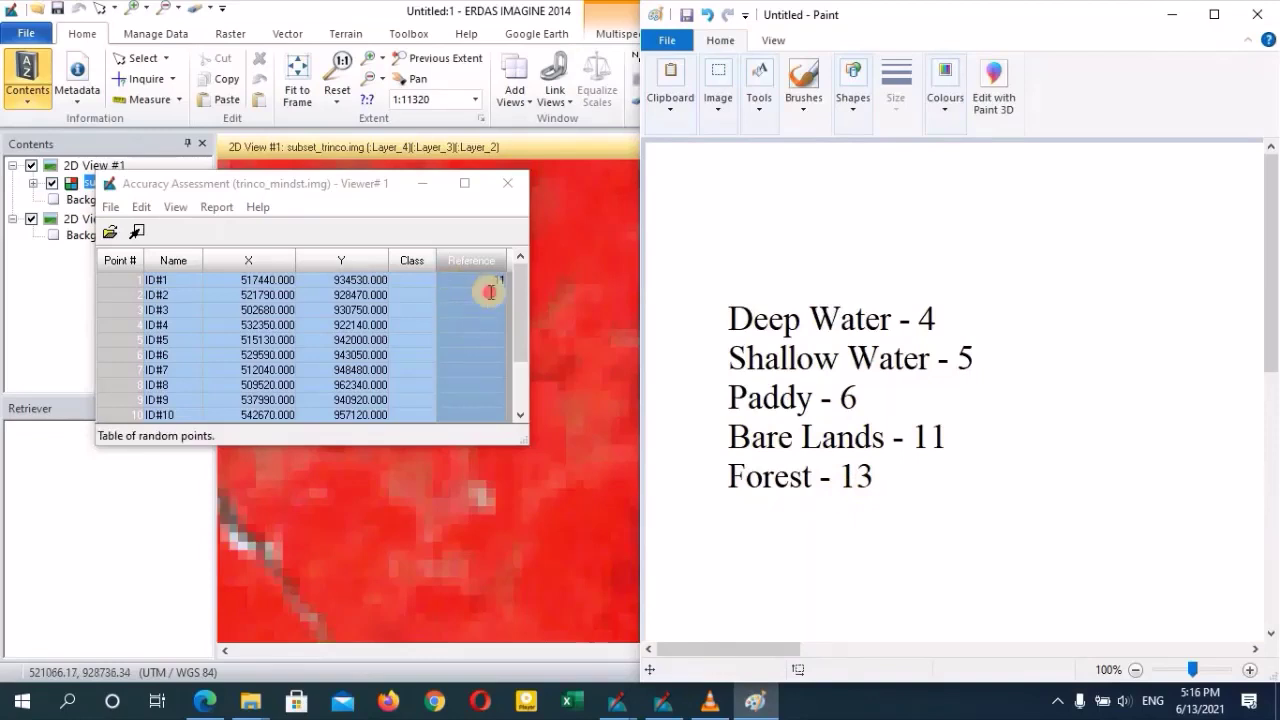
pyautogui.write('13')
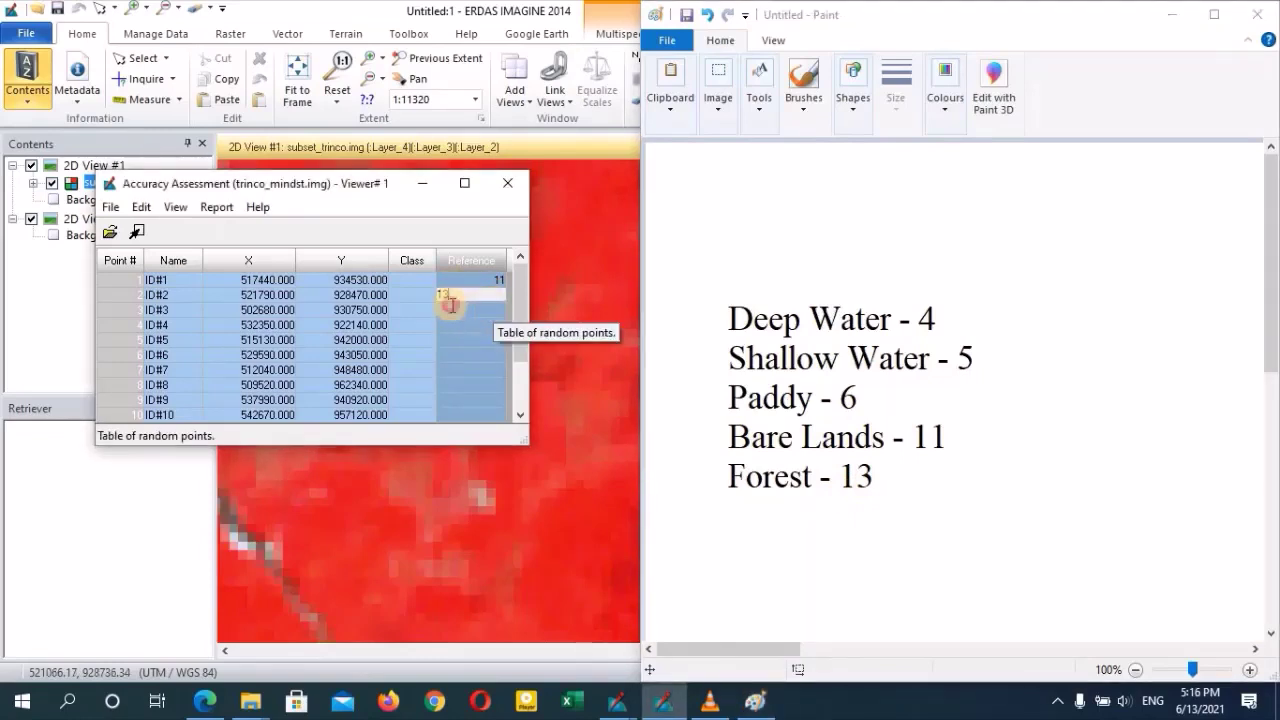
pyautogui.click(620, 335)
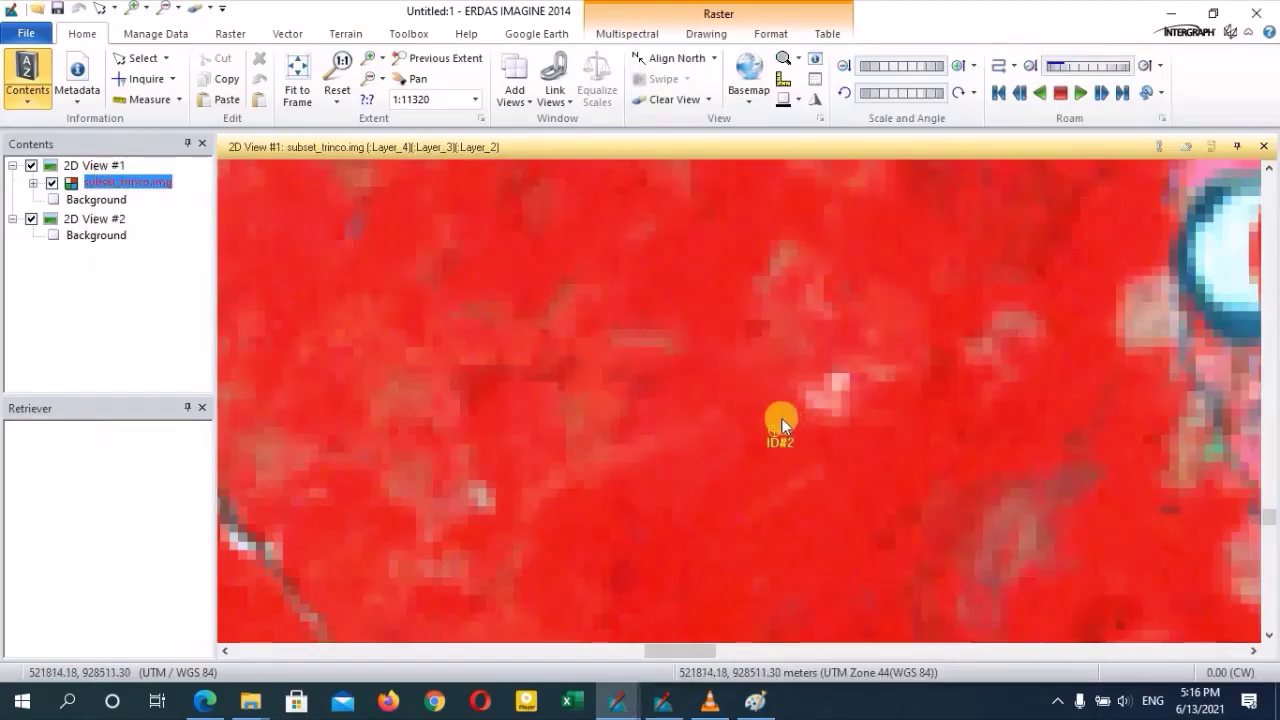
pyautogui.scroll(-3, 782, 418)
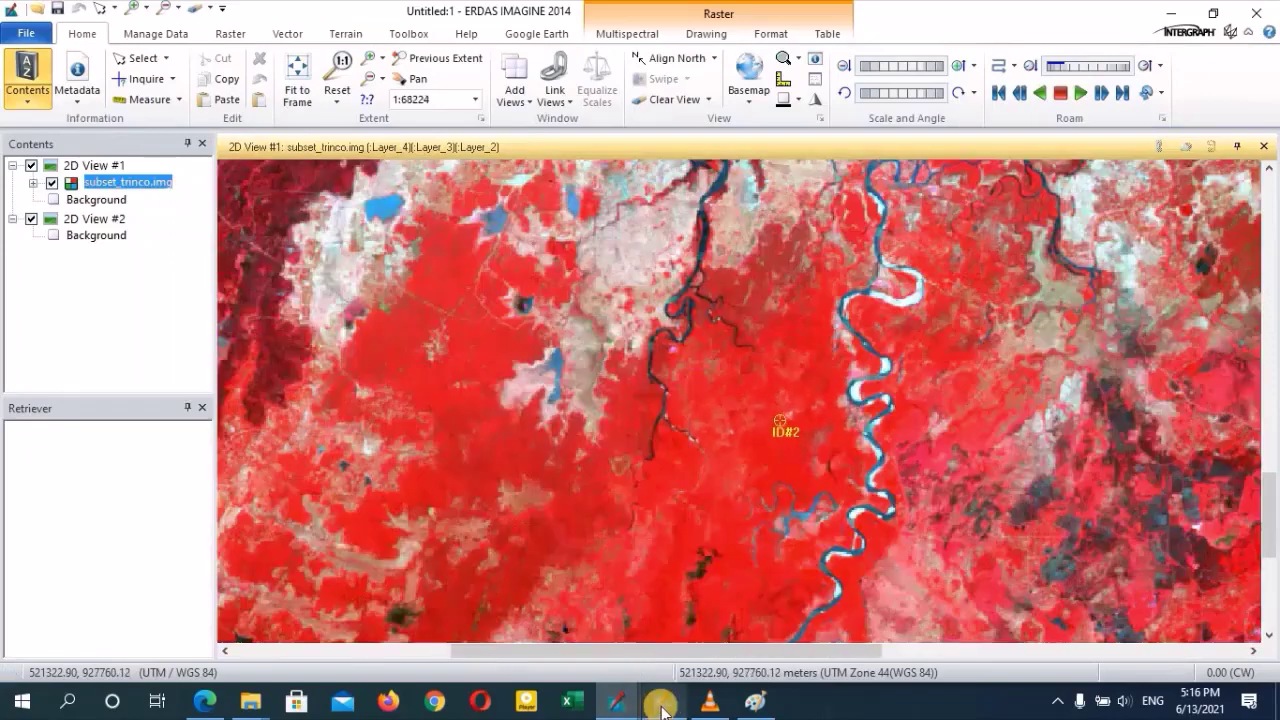
pyautogui.click(662, 704)
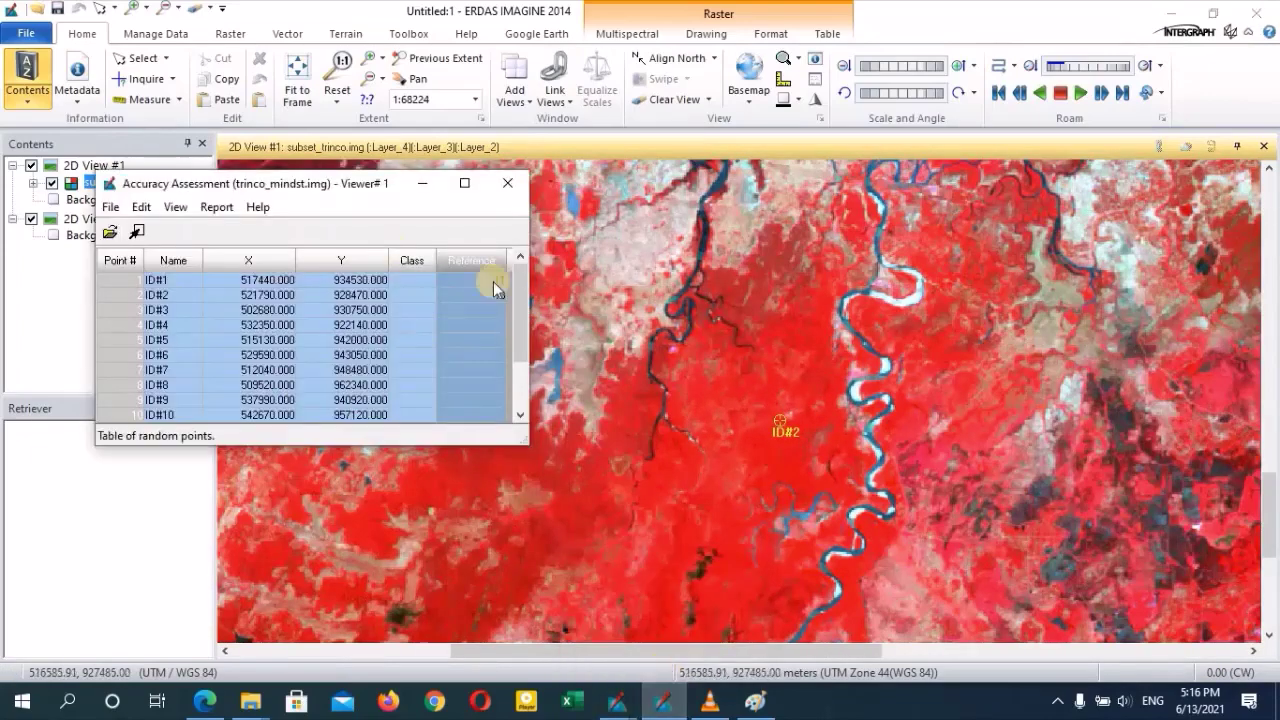
# Review the class codes in Paint again and return to the satellite image around point ID#2
pyautogui.click(756, 702)
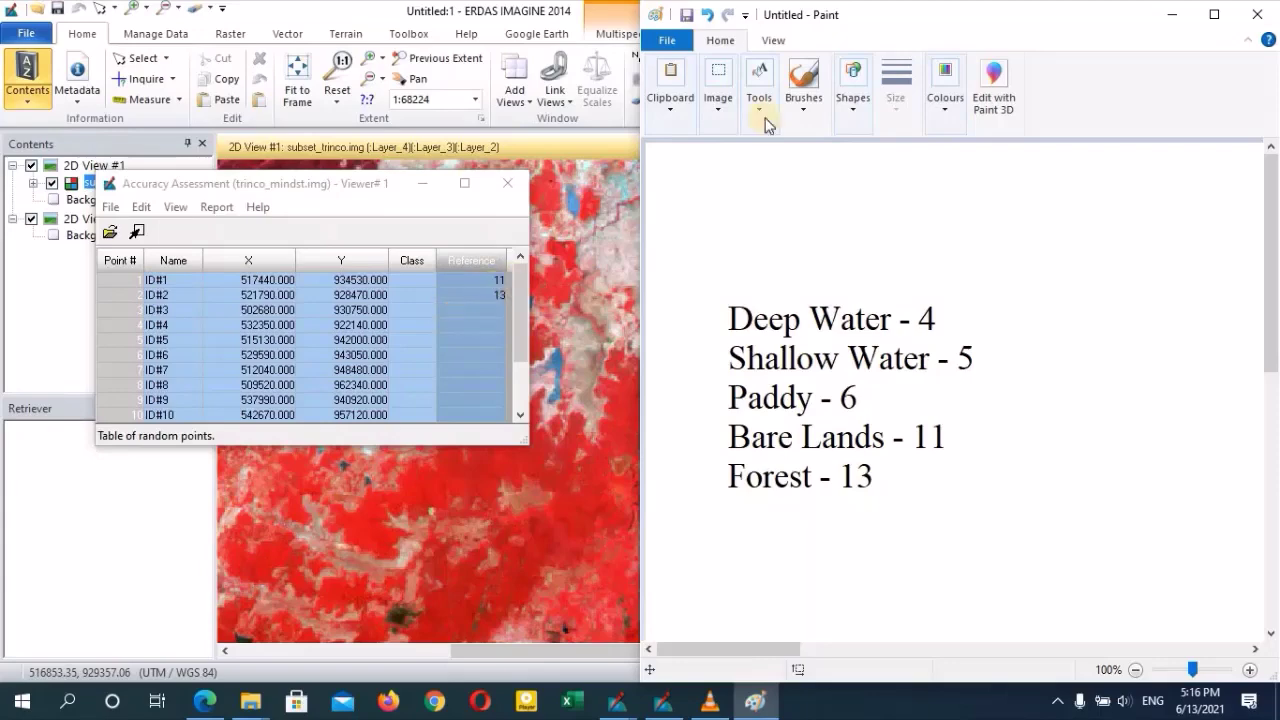
pyautogui.click(1170, 14)
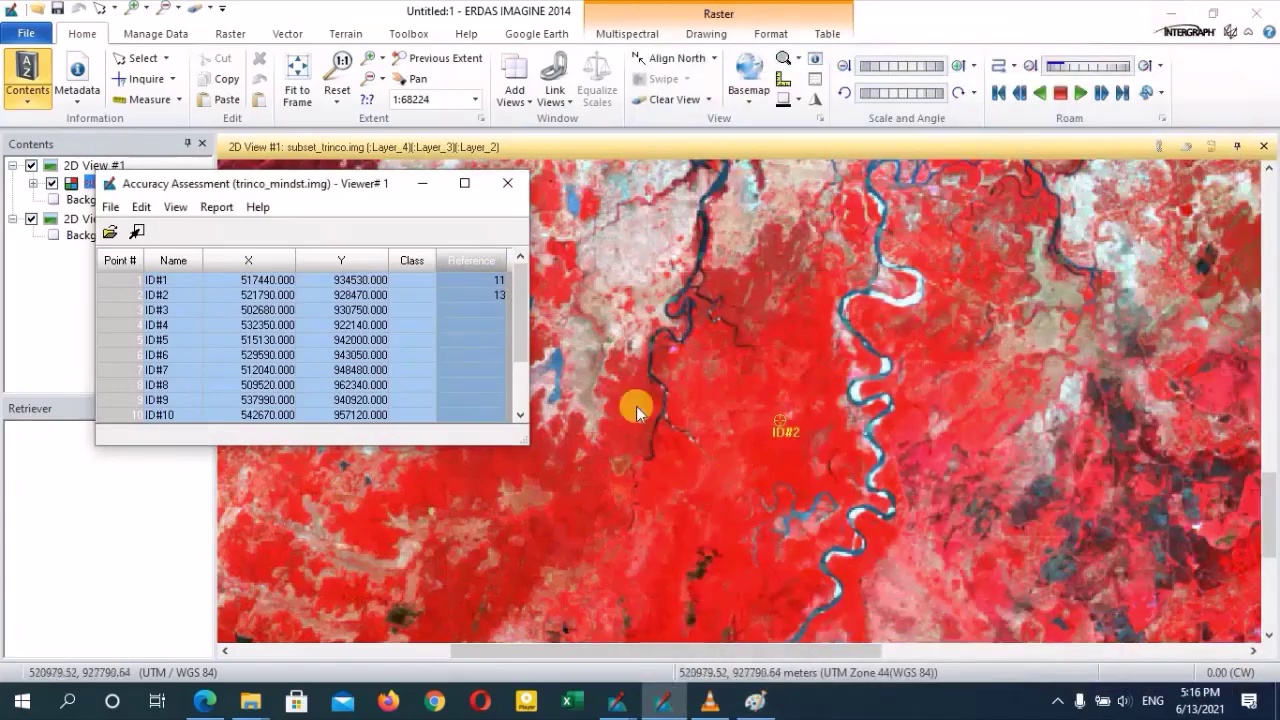
pyautogui.scroll(-3, 649, 351)
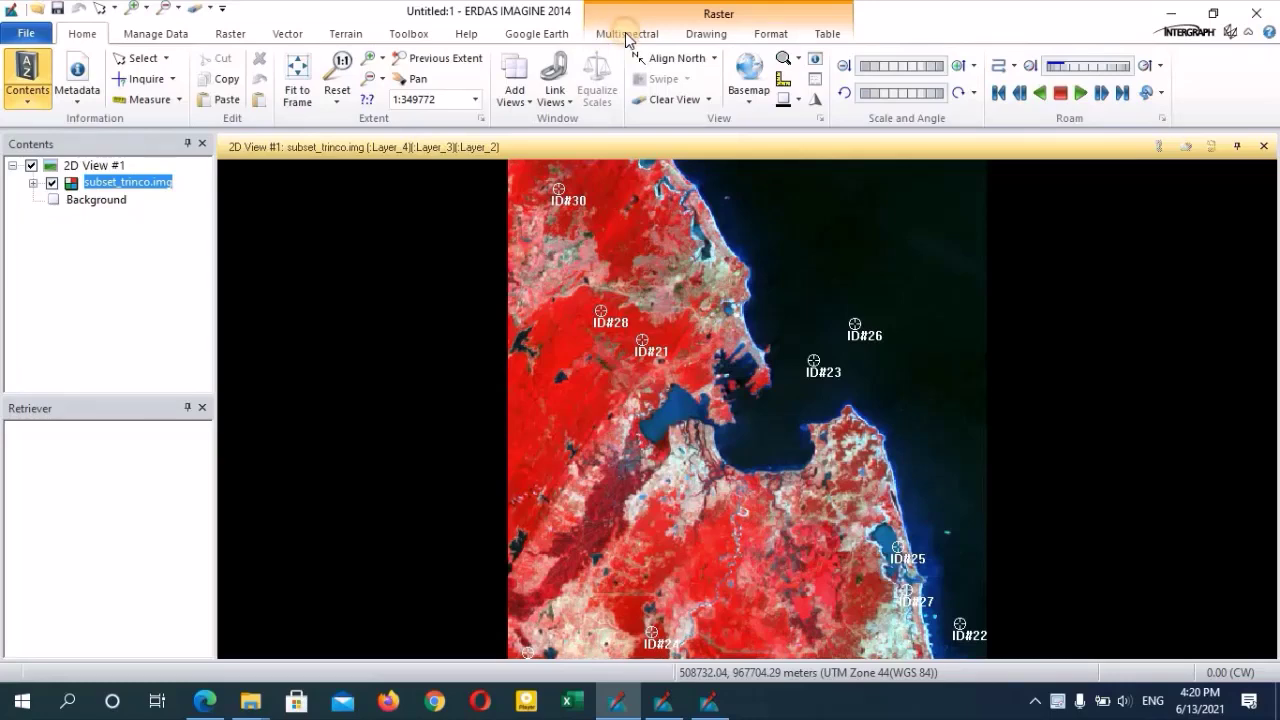
# Display subset_trinco.img in natural colour with Layer_3 as red, Layer_2 as green and Layer_1 as blue
pyautogui.click(627, 38)
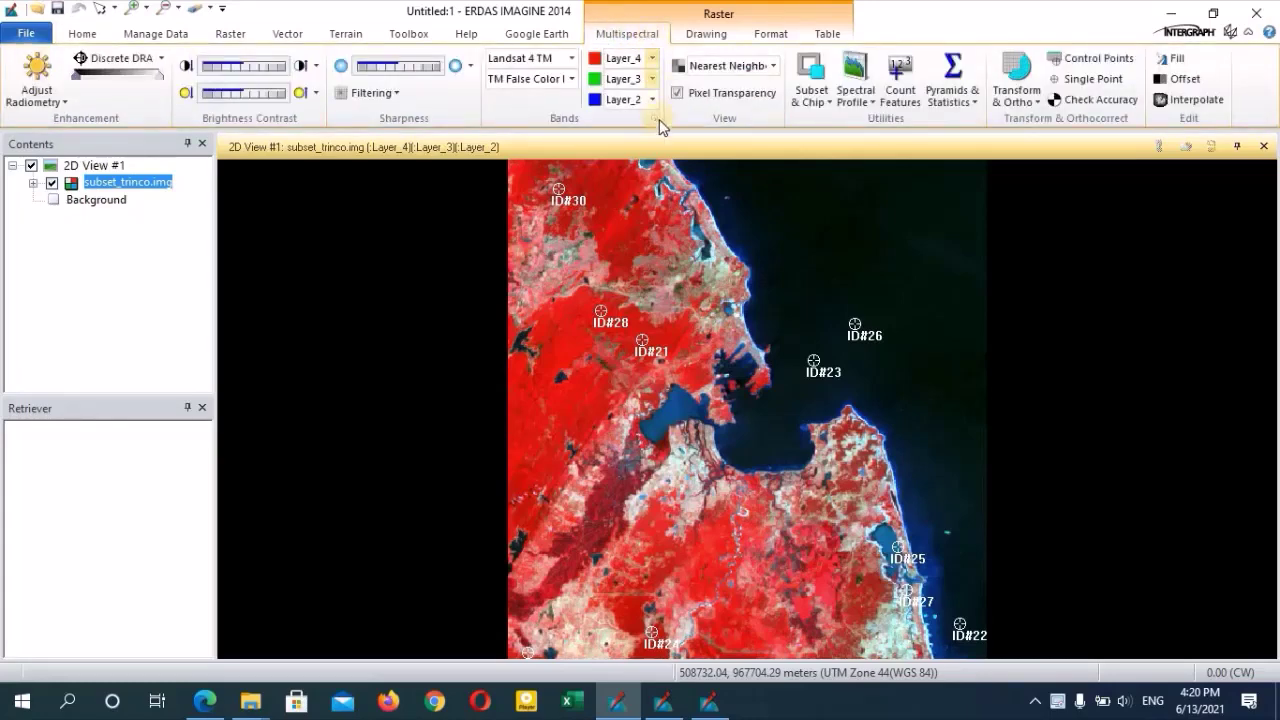
pyautogui.click(657, 63)
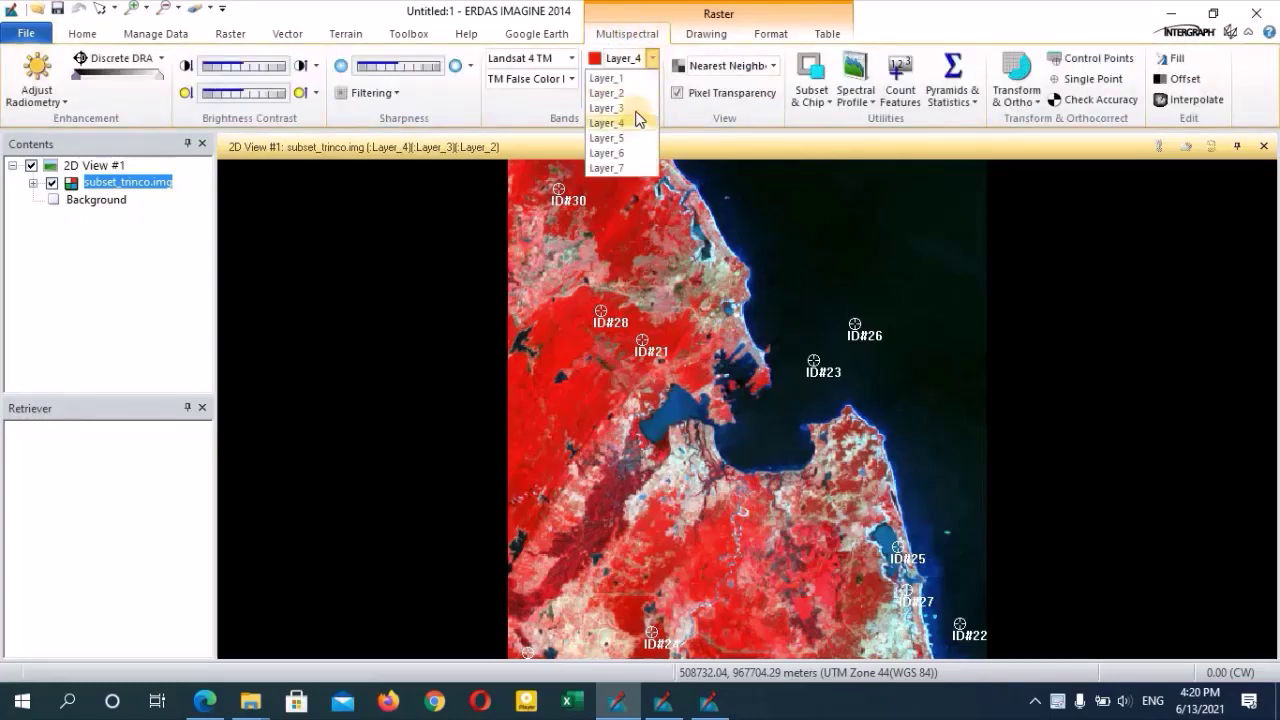
pyautogui.click(645, 108)
pyautogui.click(652, 79)
pyautogui.click(618, 113)
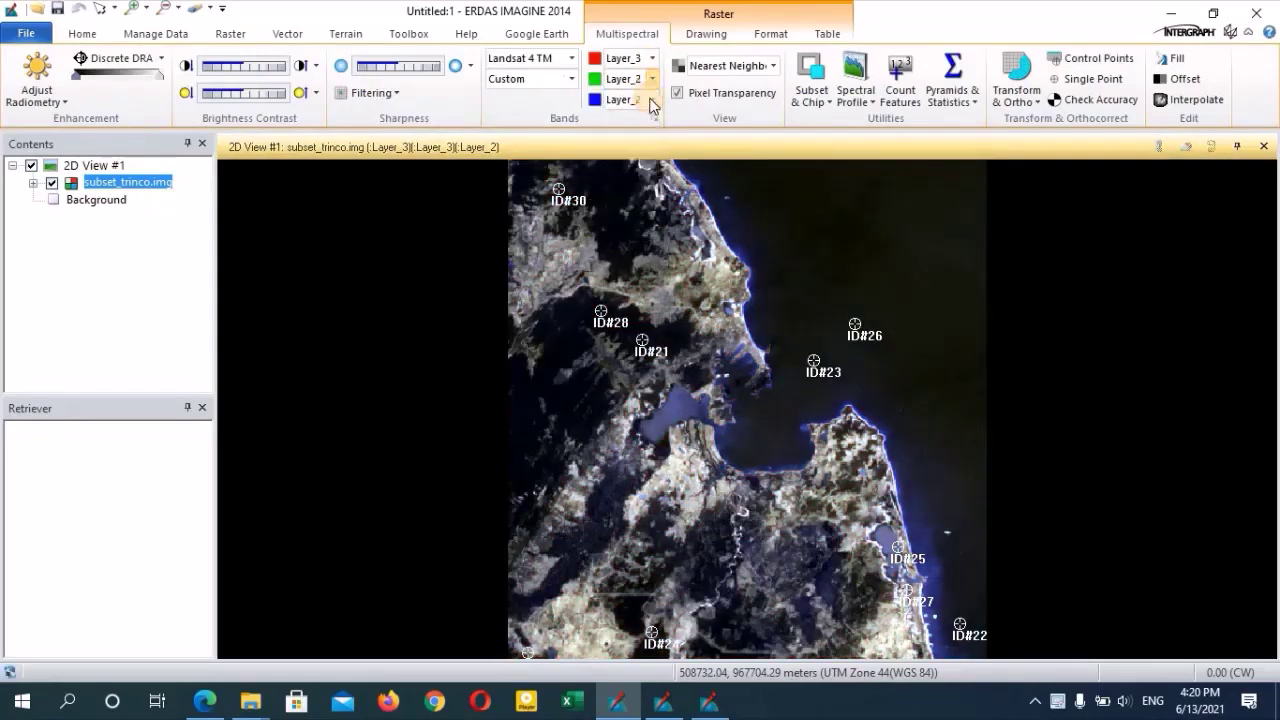
pyautogui.click(652, 100)
pyautogui.click(632, 119)
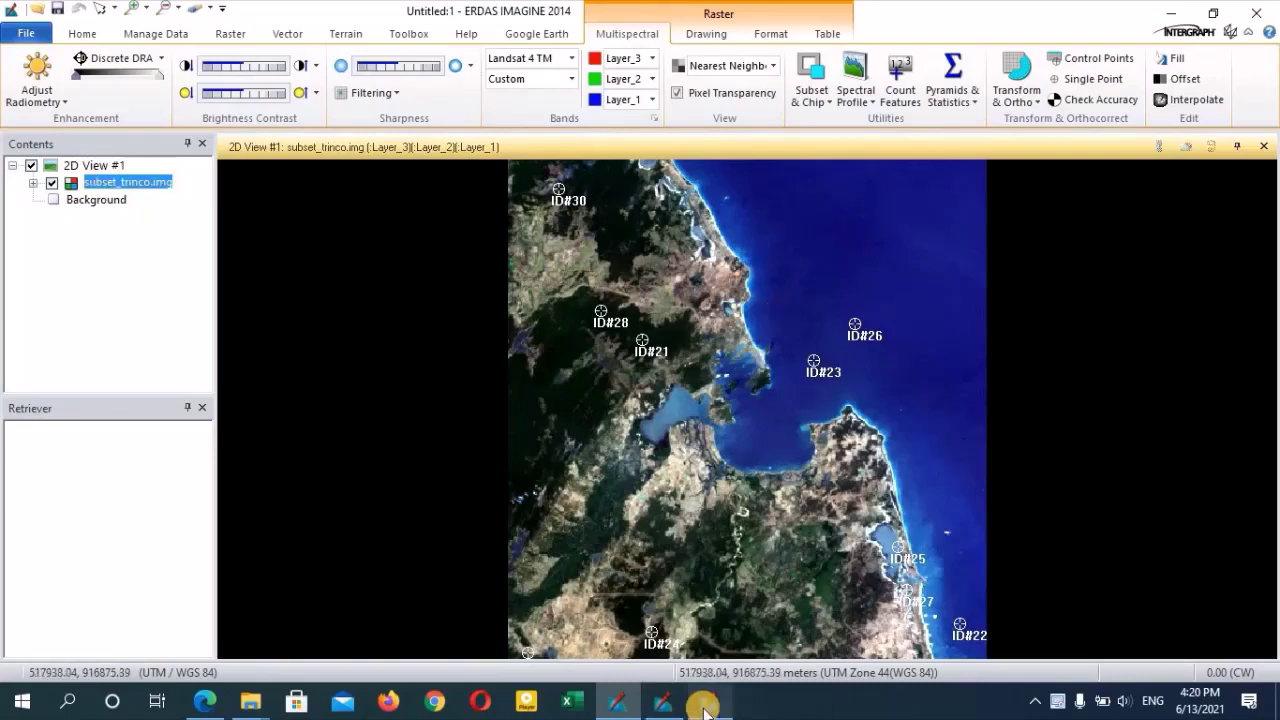
# Bring back the Accuracy Assessment table, show the class values of the random points and move the table aside
pyautogui.moveTo(705, 710)
pyautogui.click(663, 703)
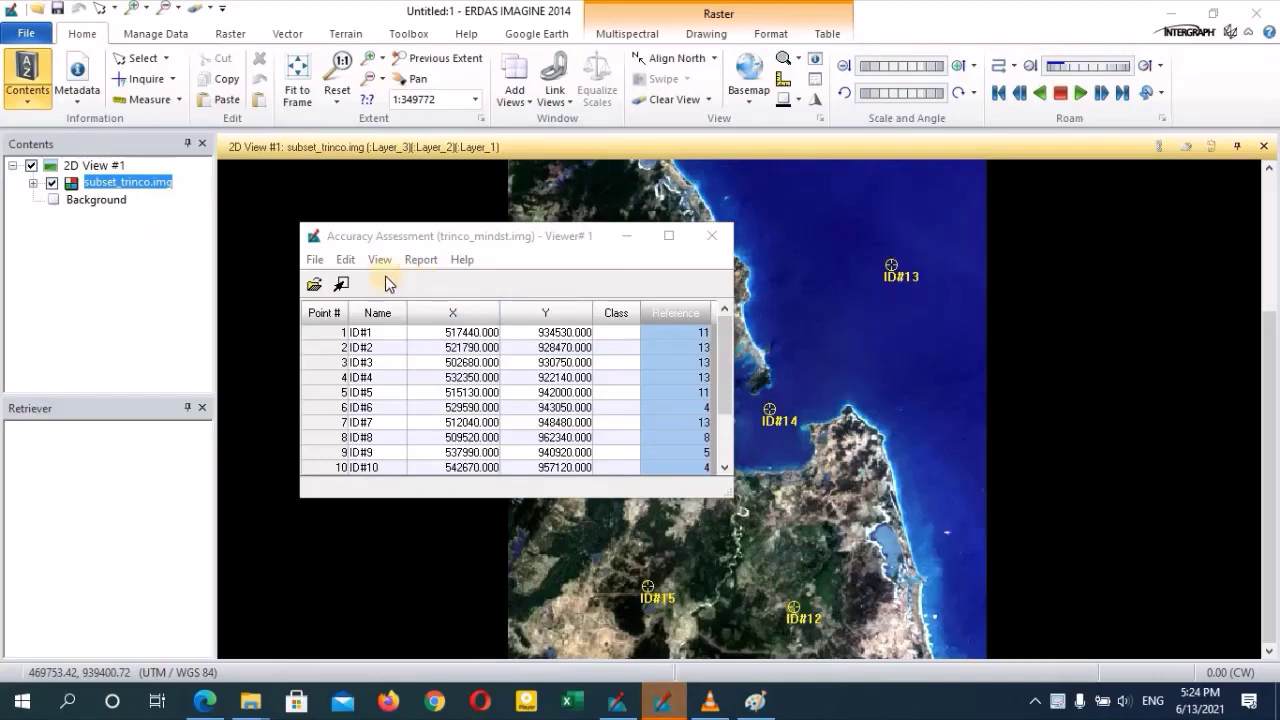
pyautogui.click(345, 260)
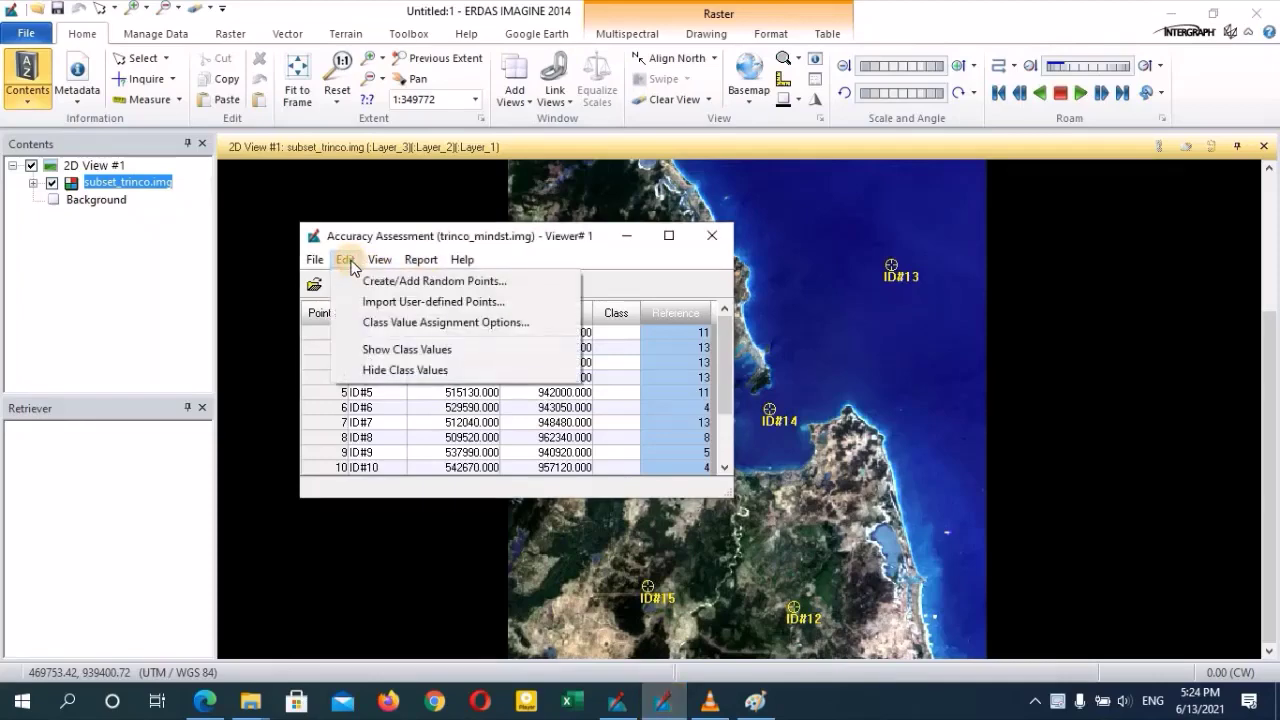
pyautogui.click(465, 349)
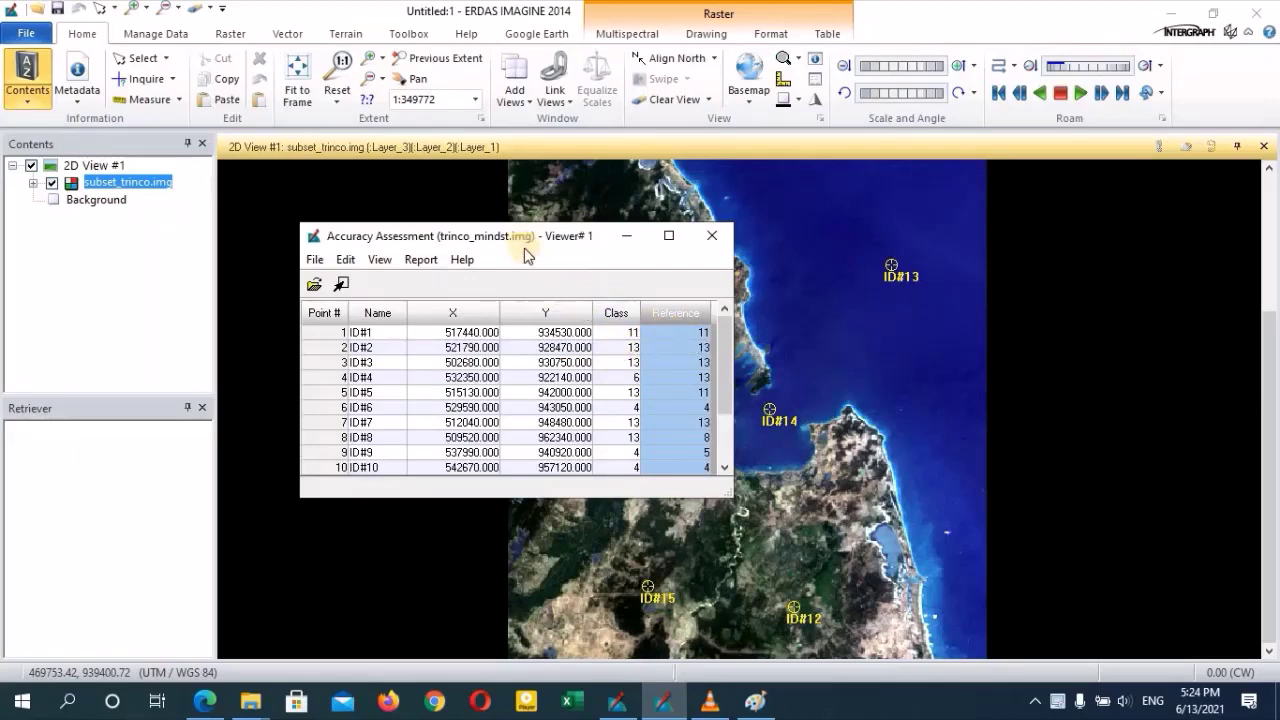
pyautogui.moveTo(529, 230); pyautogui.dragTo(464, 223)
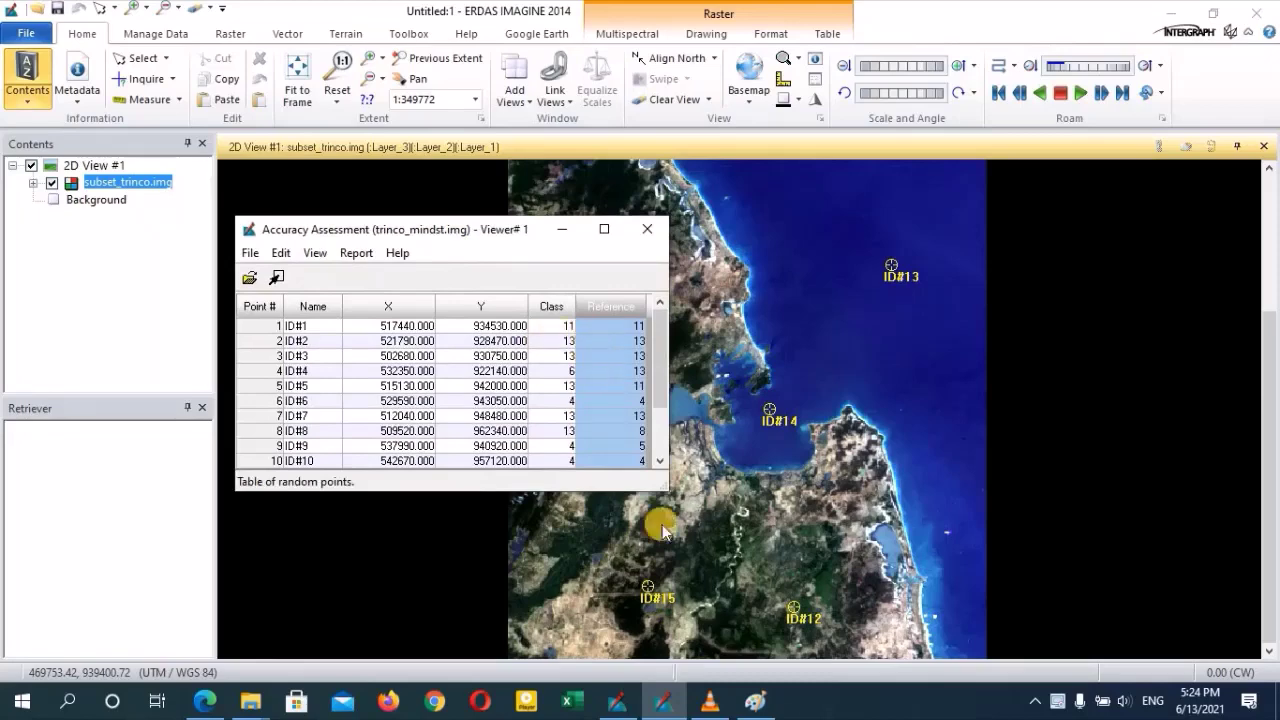
# Check the Reference column of the Accuracy Assessment table against the class codes in Paint, and return to the table over the satellite image
pyautogui.click(755, 701)
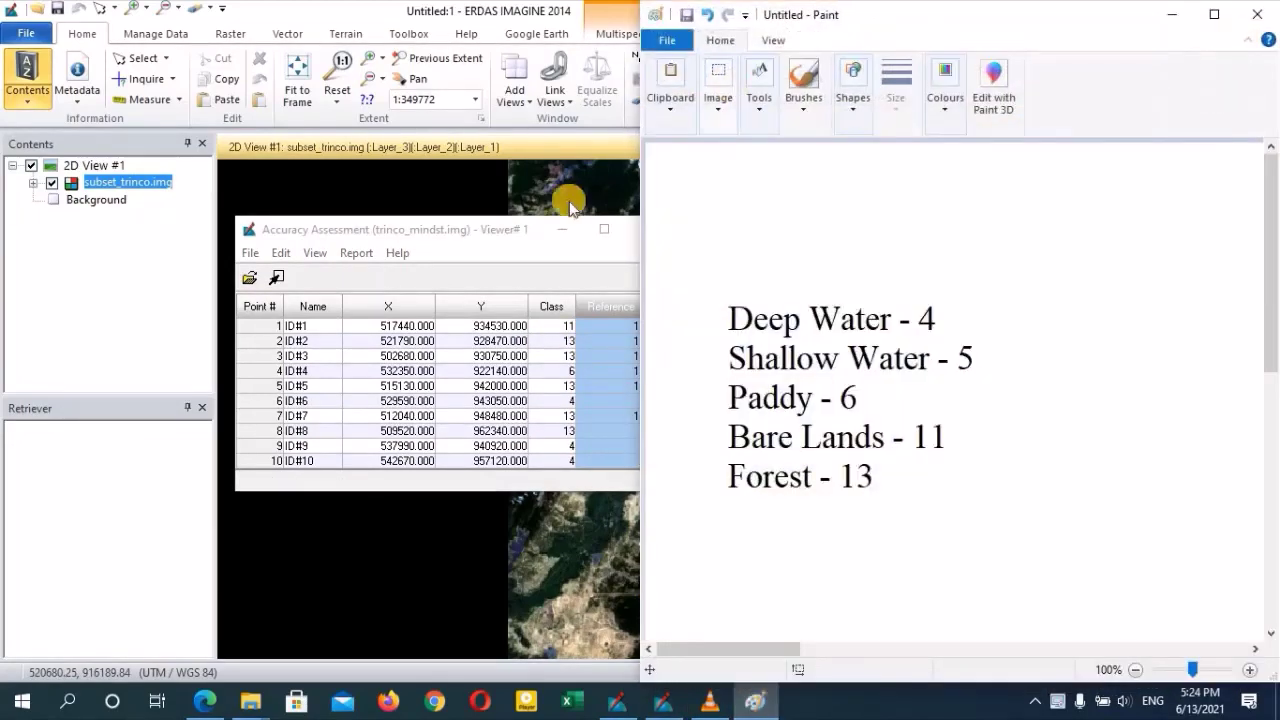
pyautogui.moveTo(508, 229); pyautogui.dragTo(365, 208)
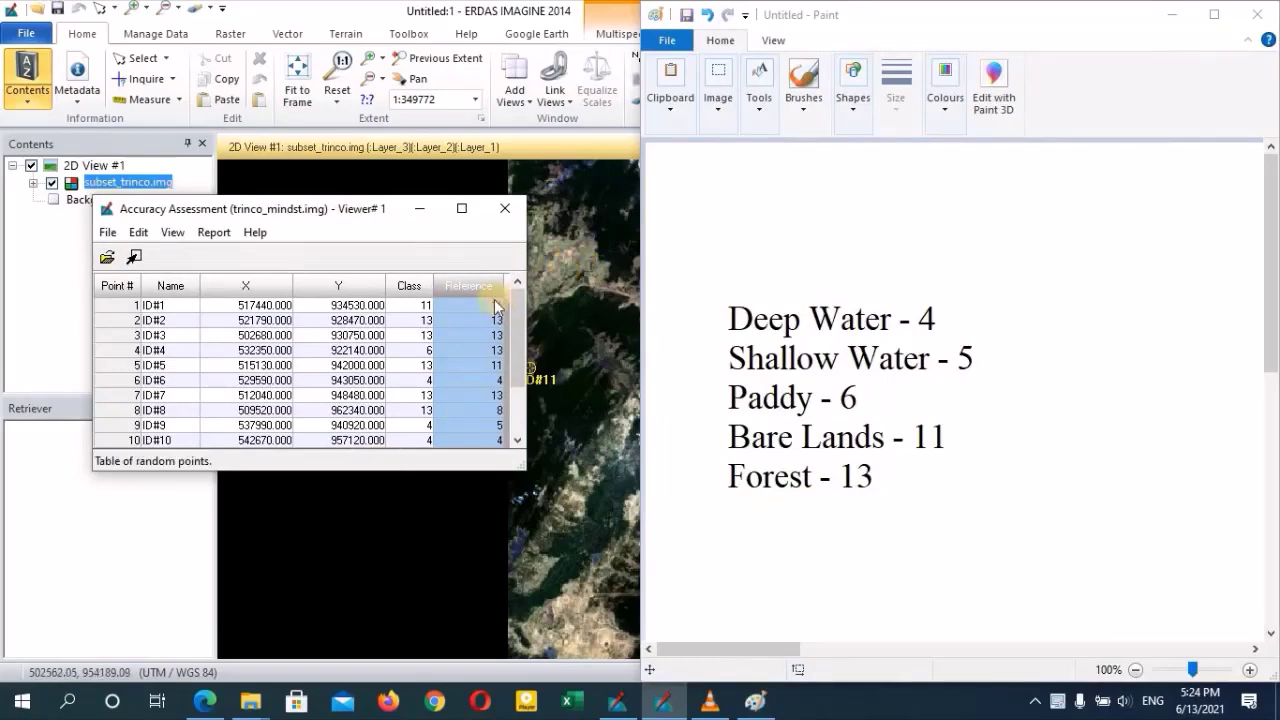
pyautogui.click(1178, 18)
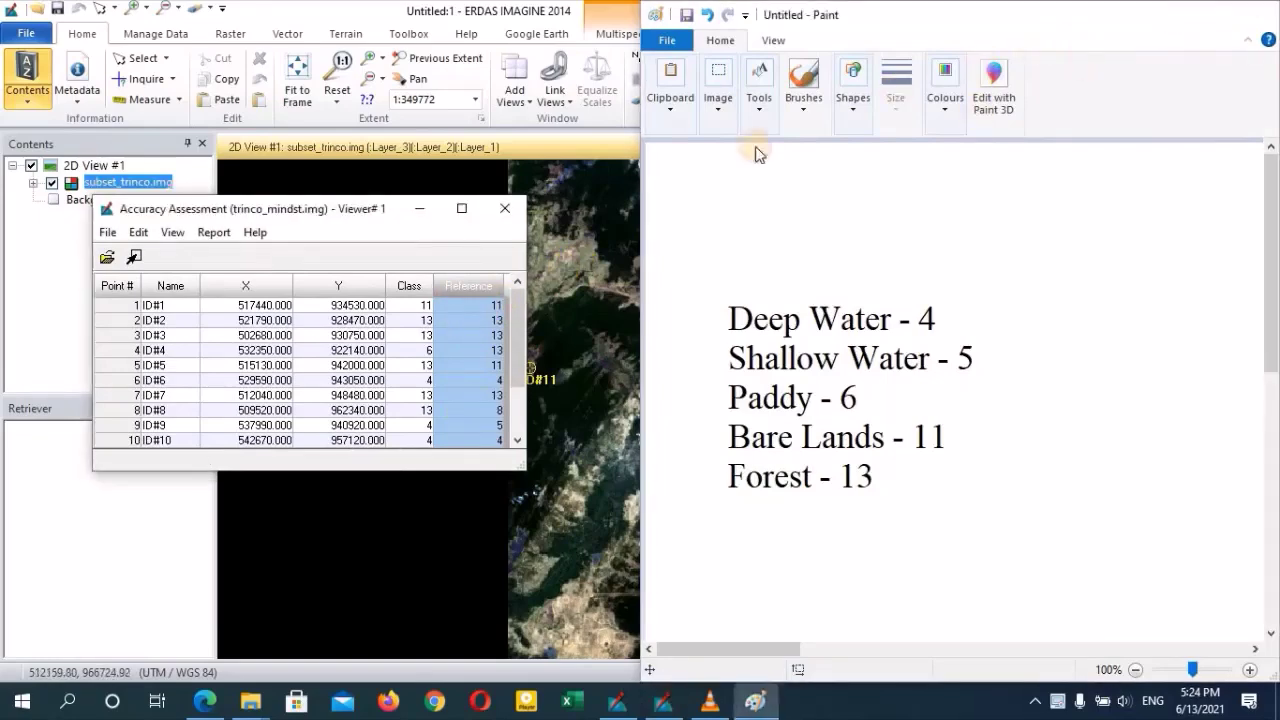
pyautogui.click(336, 208)
pyautogui.moveTo(574, 208); pyautogui.dragTo(598, 210)
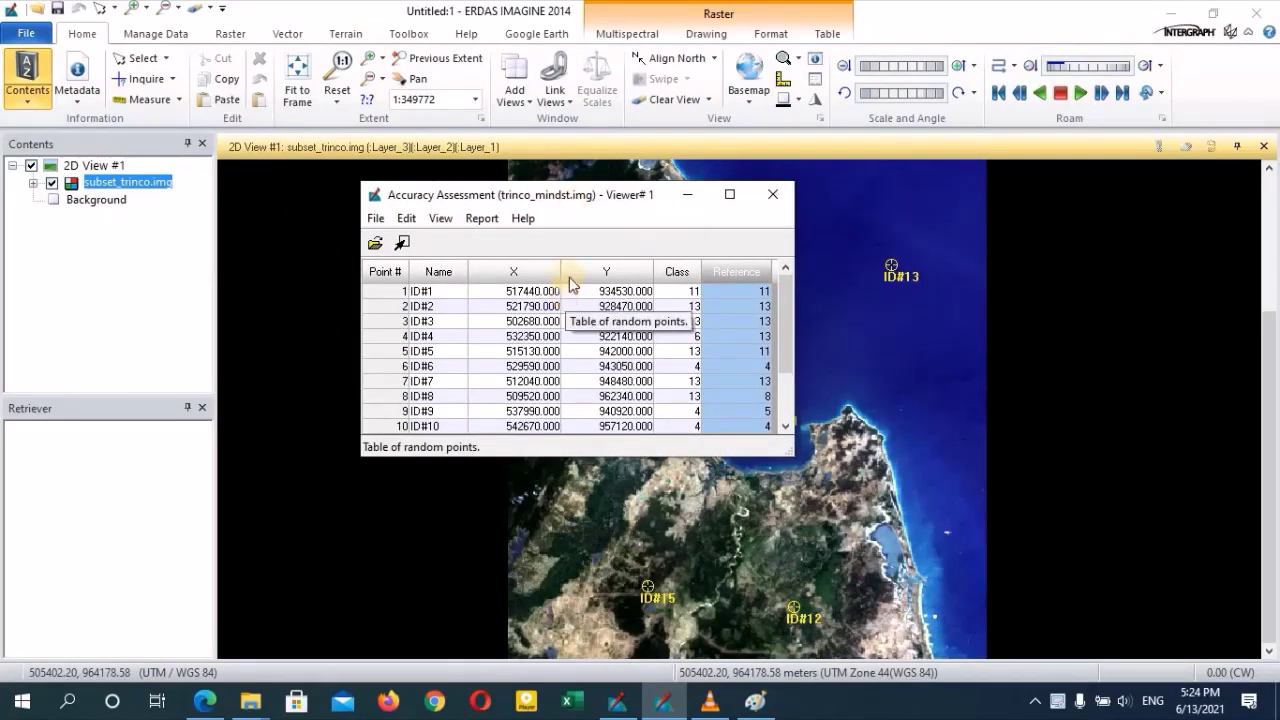
# Generate the accuracy report for the random points and enlarge the report window to full screen
pyautogui.click(482, 220)
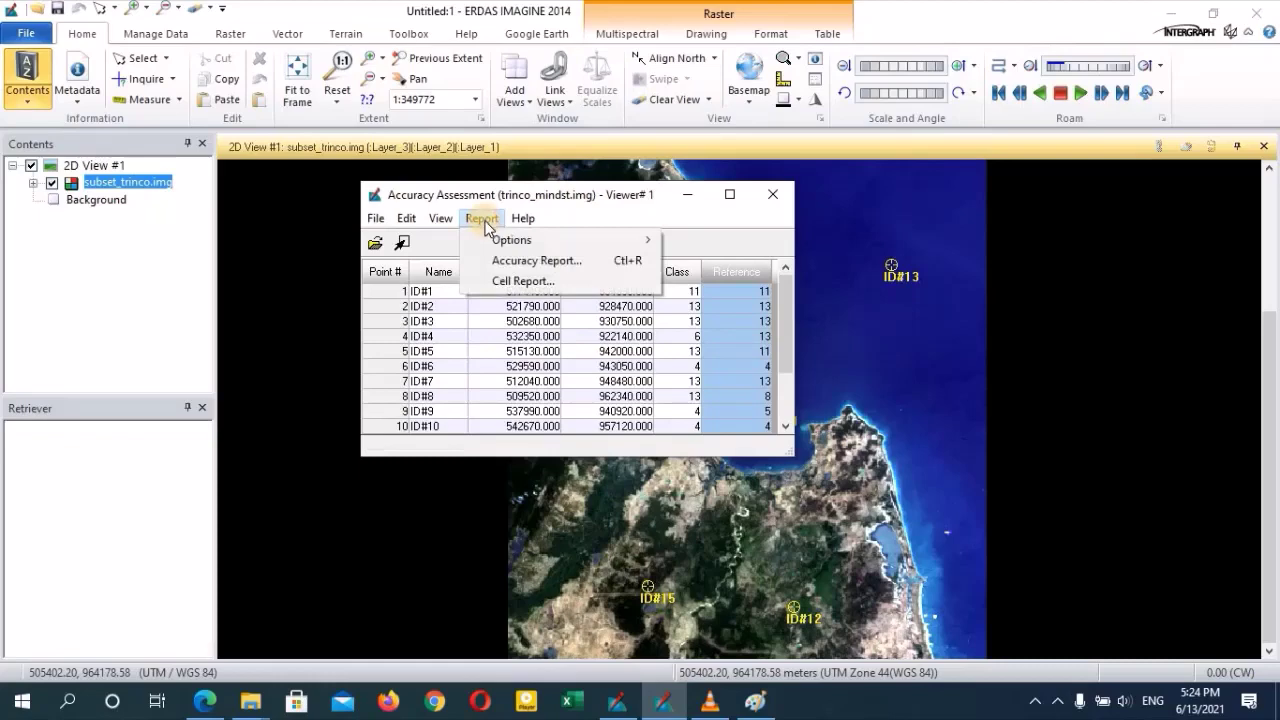
pyautogui.moveTo(492, 246)
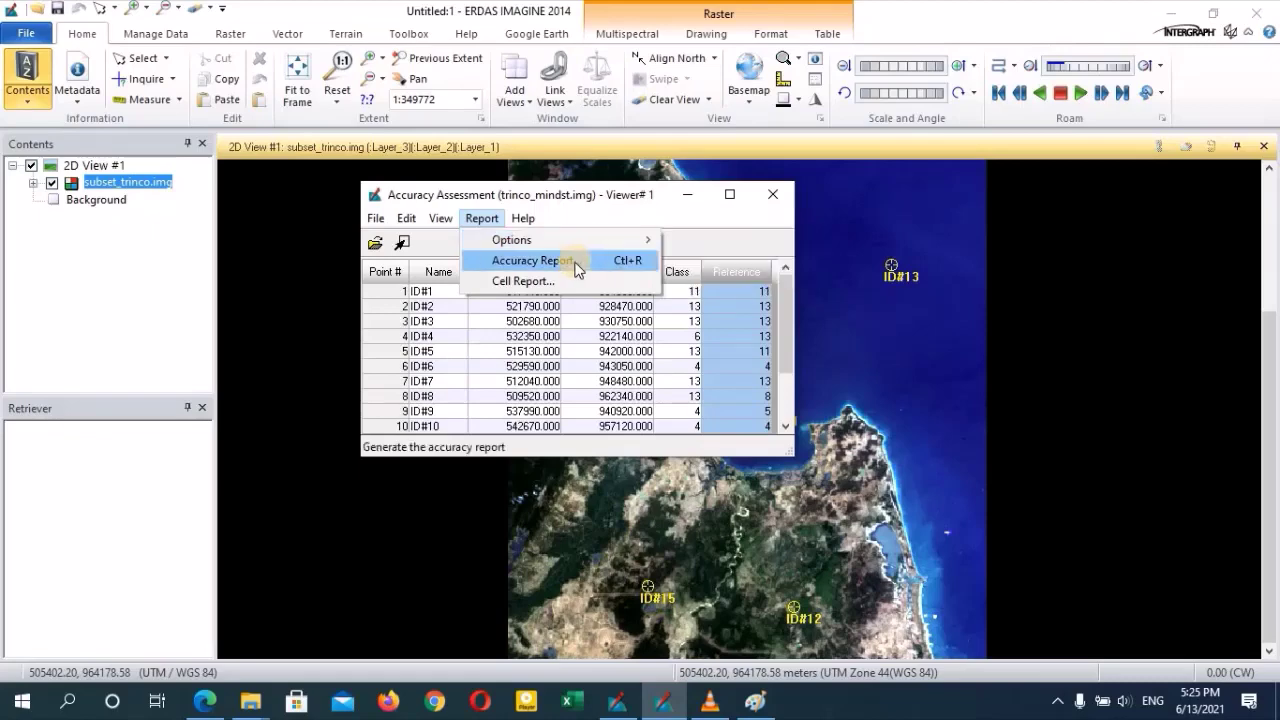
pyautogui.click(577, 264)
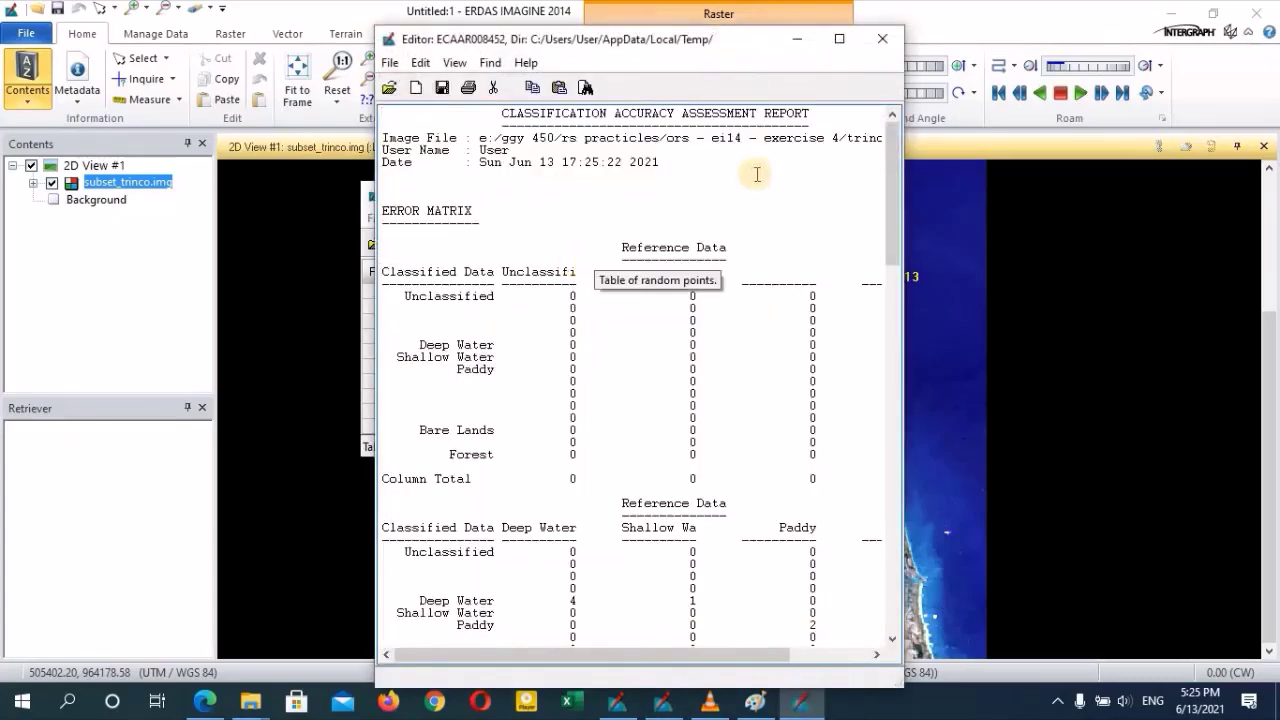
pyautogui.click(838, 40)
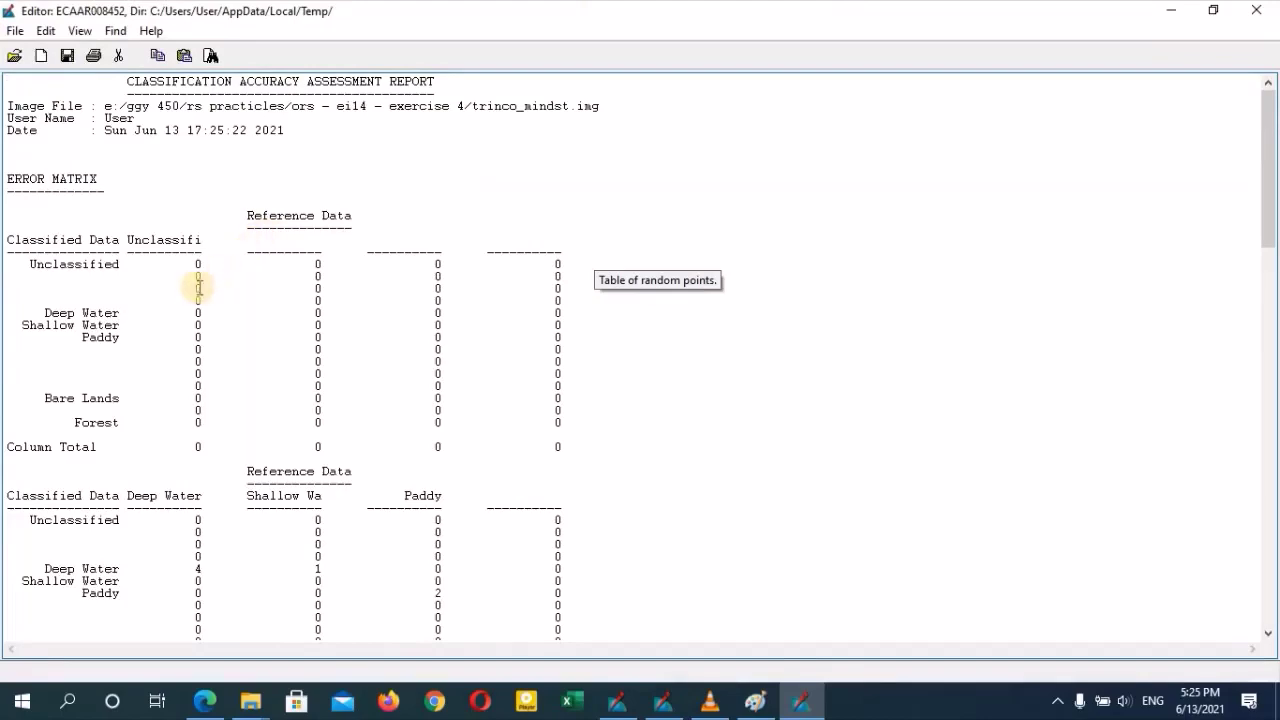
# Read through the error matrix and accuracy totals in the report, highlighting the overall classification accuracy value
pyautogui.scroll(-7, 199, 288)
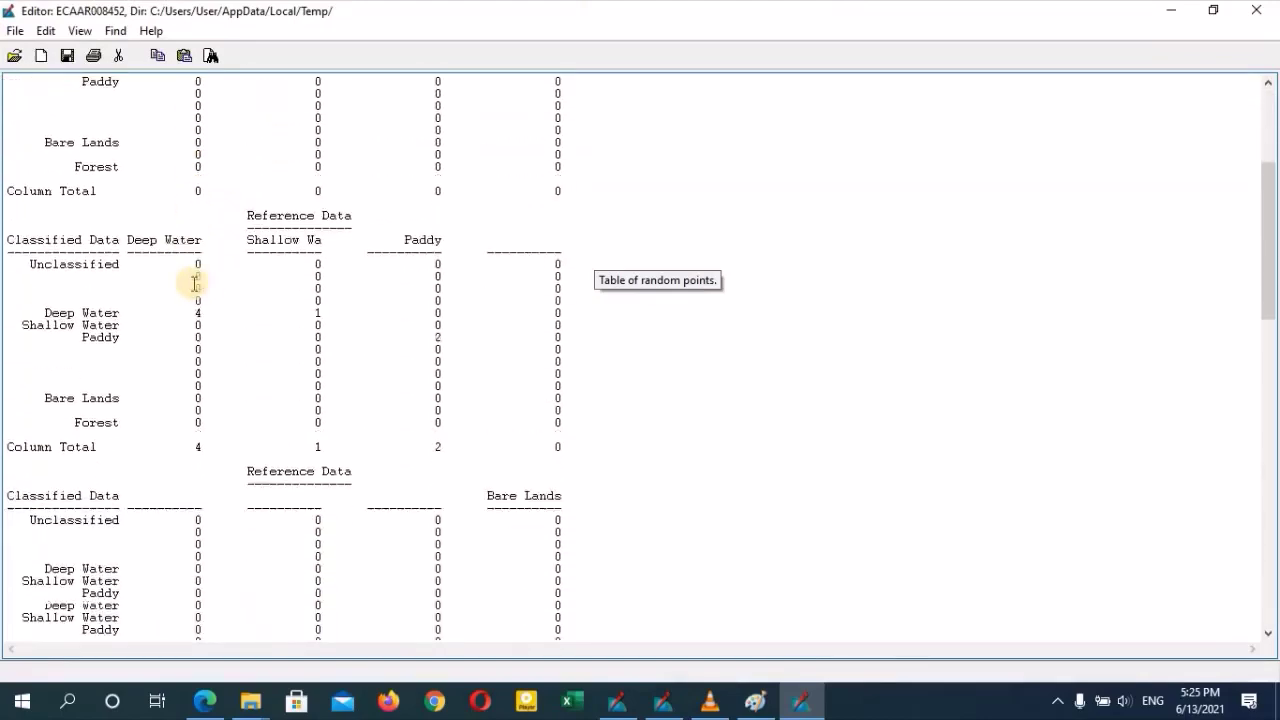
pyautogui.scroll(-11, 195, 284)
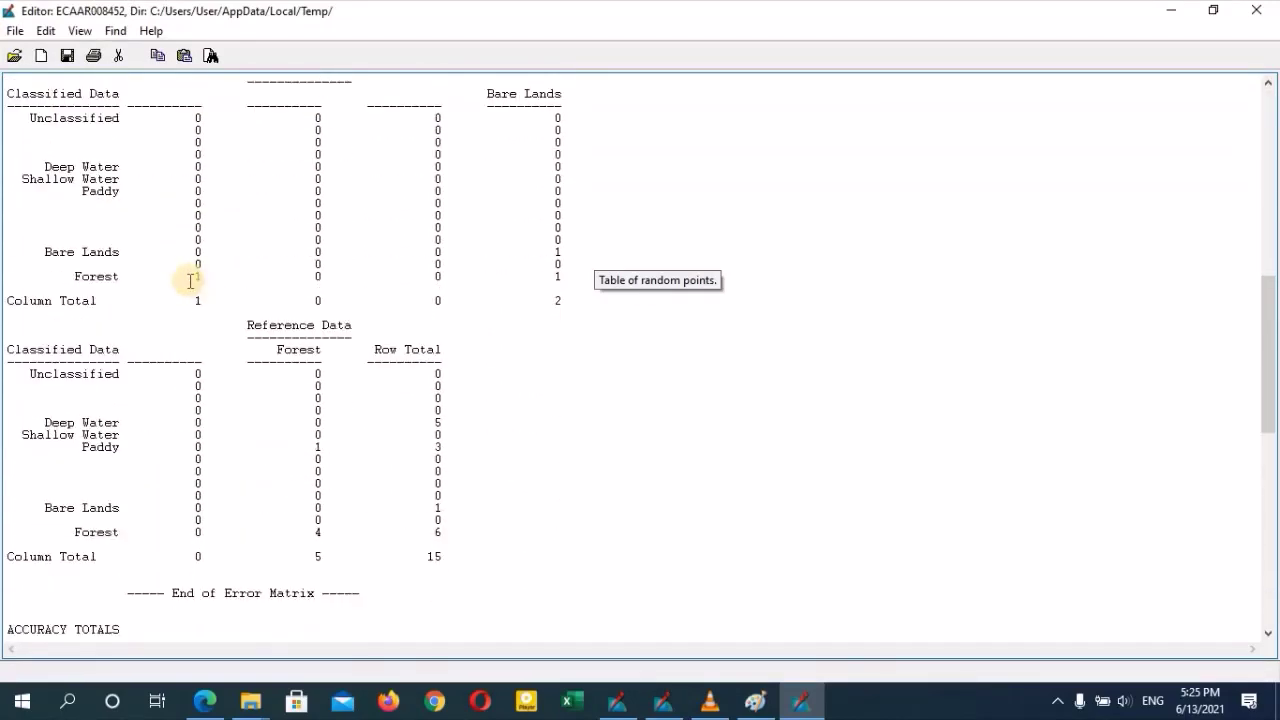
pyautogui.scroll(-11, 190, 281)
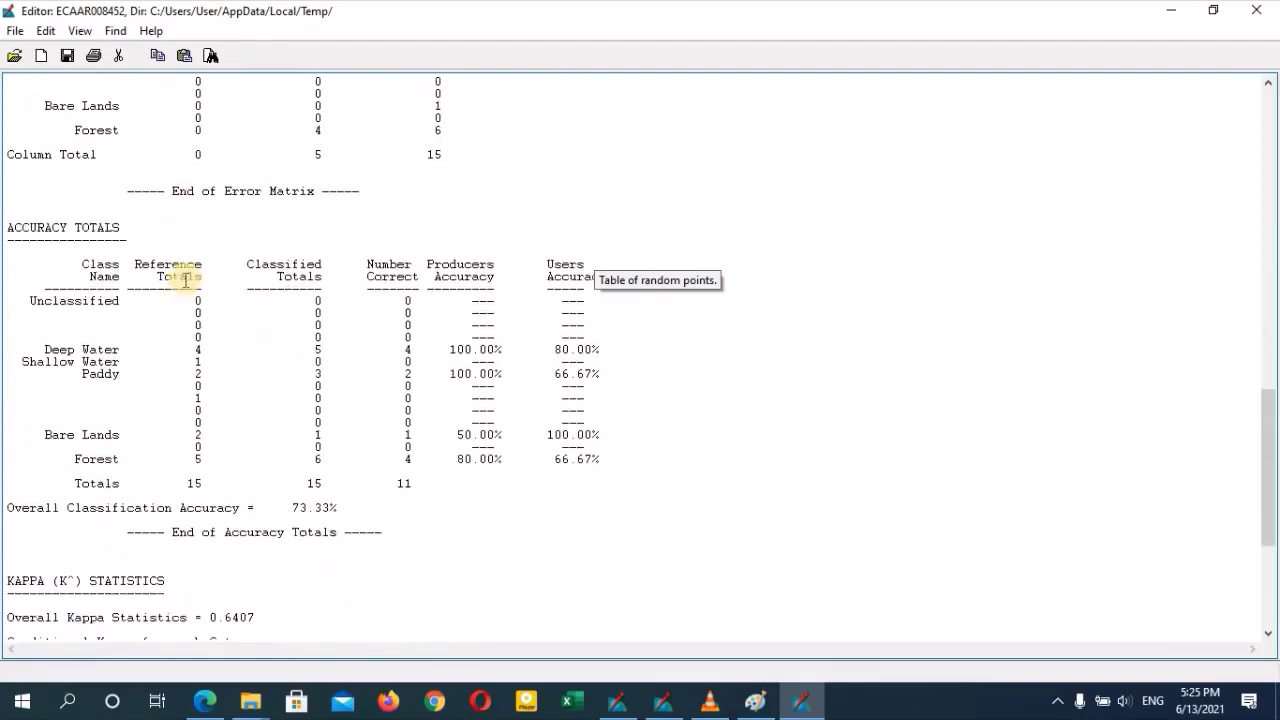
pyautogui.scroll(-4, 186, 280)
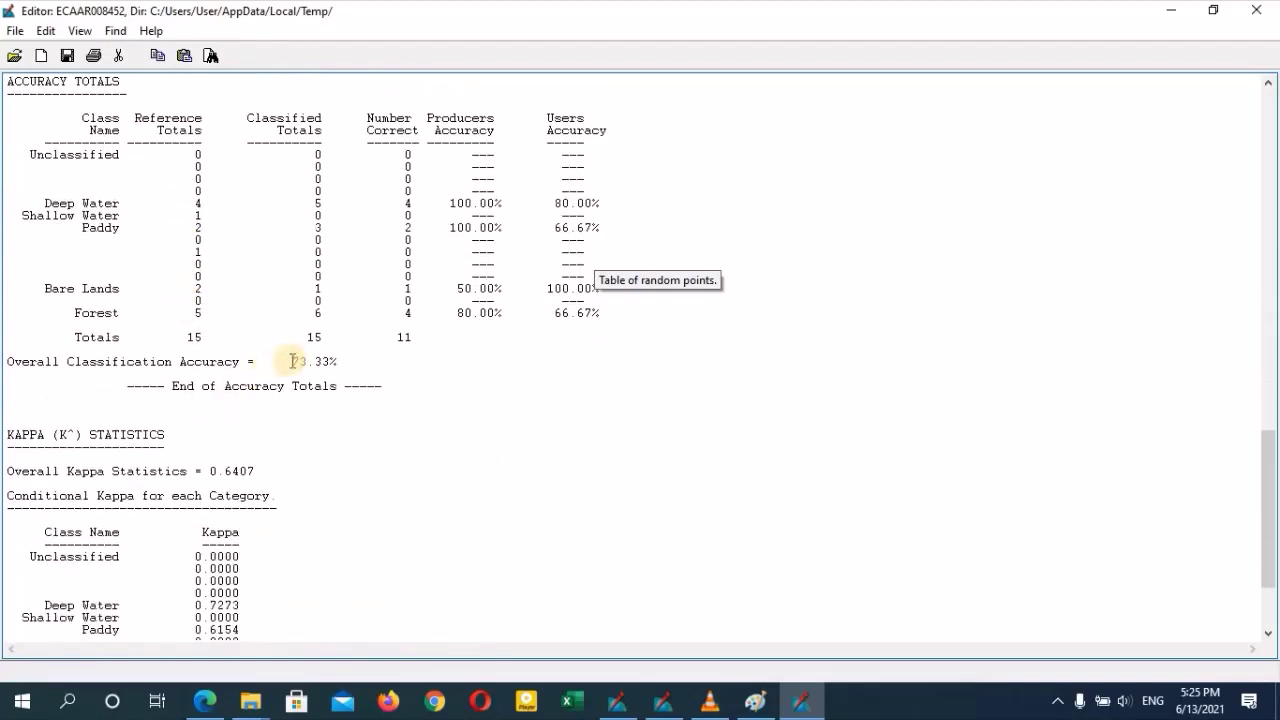
pyautogui.moveTo(285, 362); pyautogui.dragTo(338, 362)
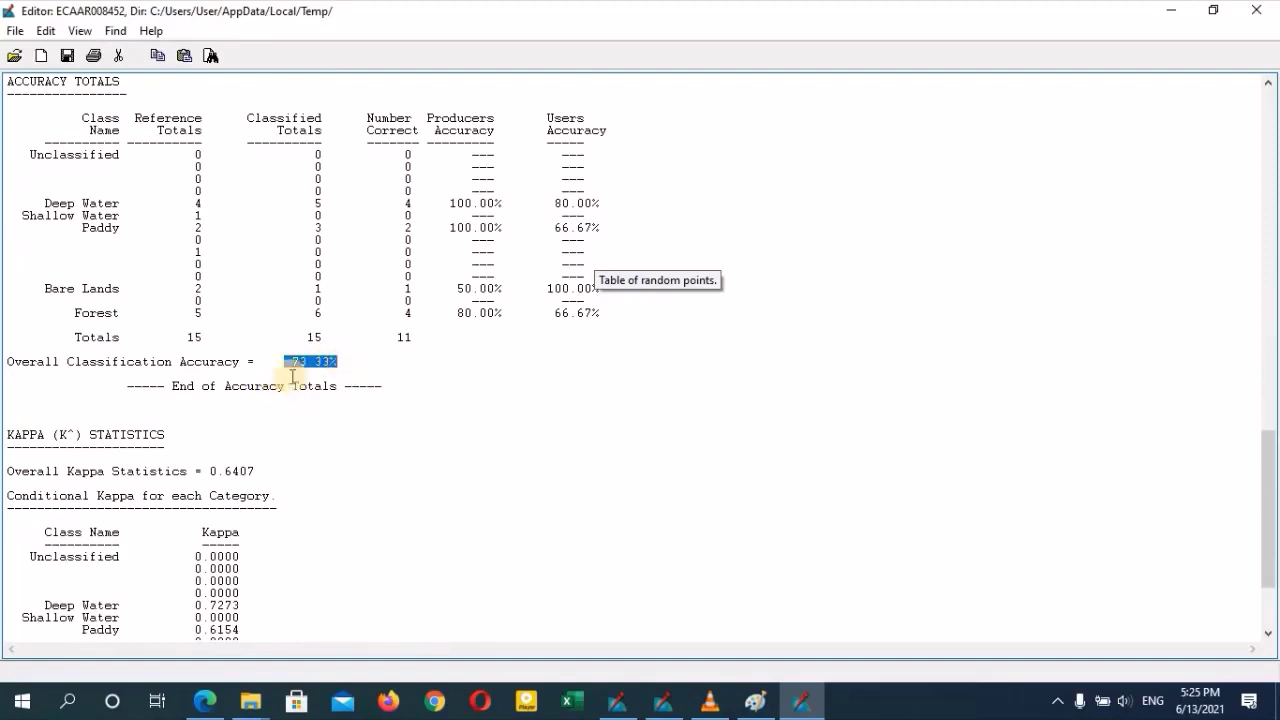
pyautogui.click(354, 368)
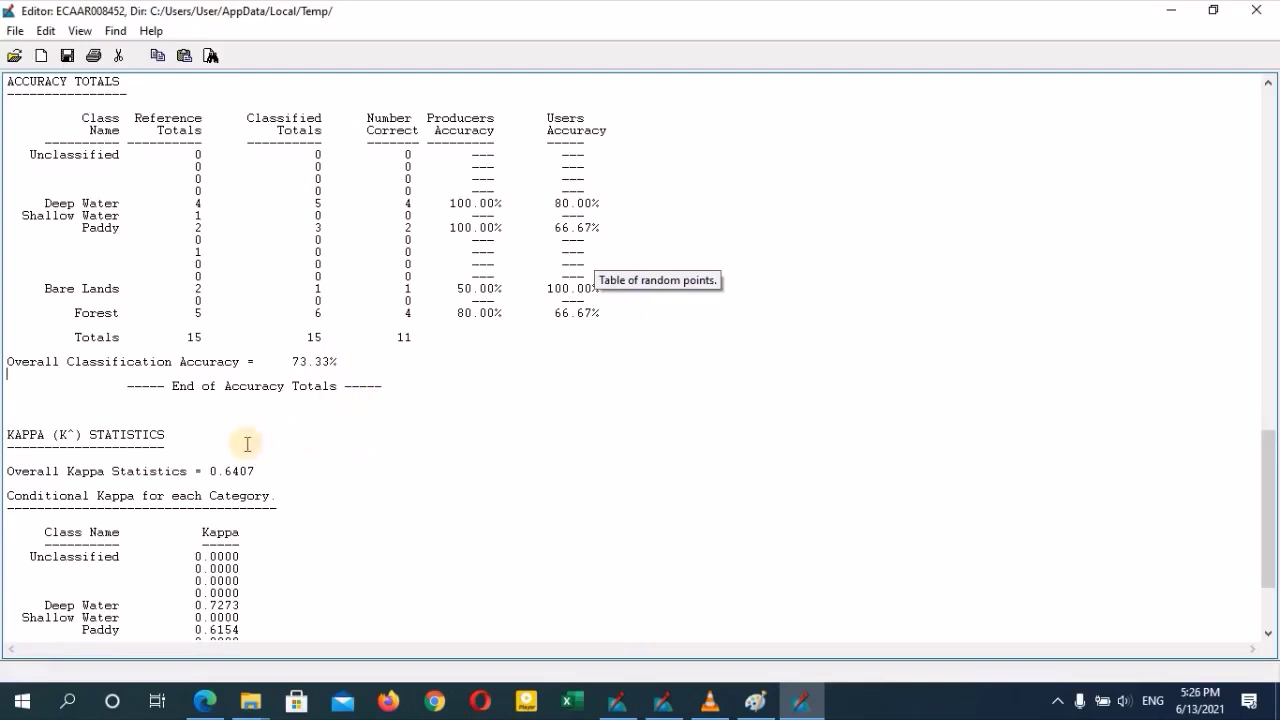
# Examine the kappa statistics at the end of the report and review the error matrix and accuracy totals again
pyautogui.scroll(-1, 247, 443)
pyautogui.scroll(-1, 246, 437)
pyautogui.scroll(-2, 294, 414)
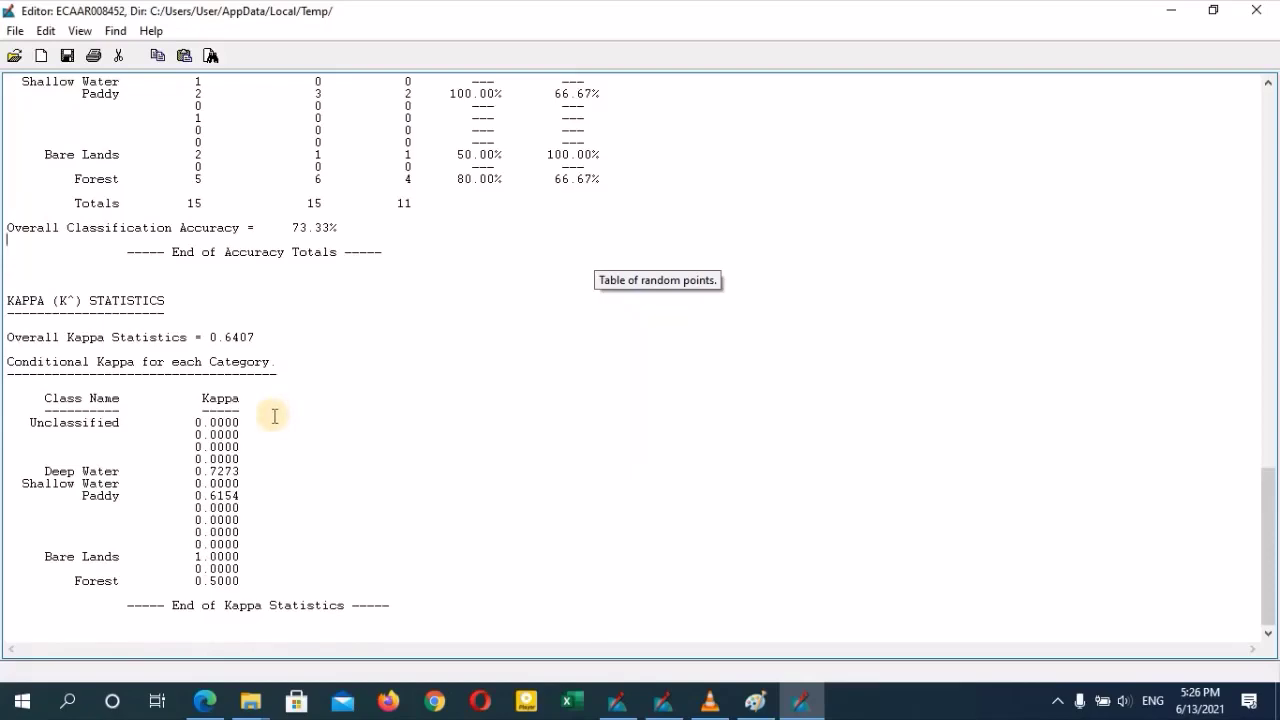
pyautogui.scroll(5, 271, 414)
pyautogui.scroll(13, 271, 414)
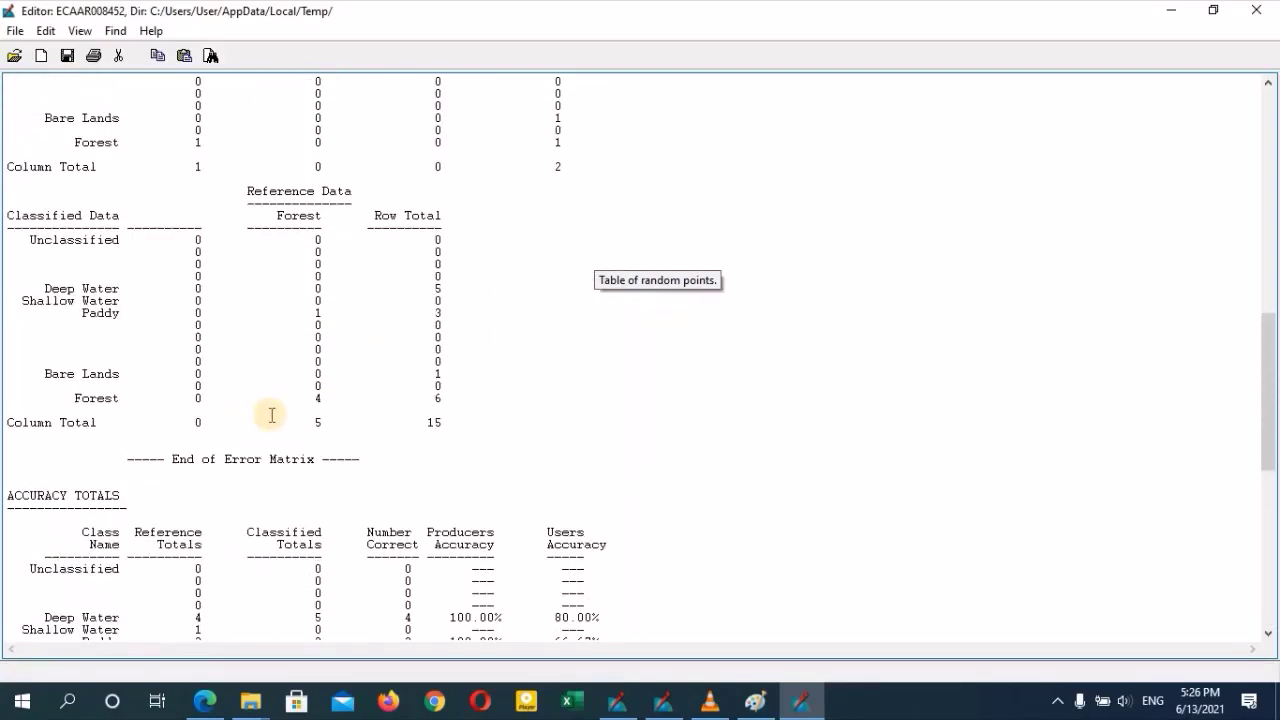
pyautogui.scroll(-11, 271, 414)
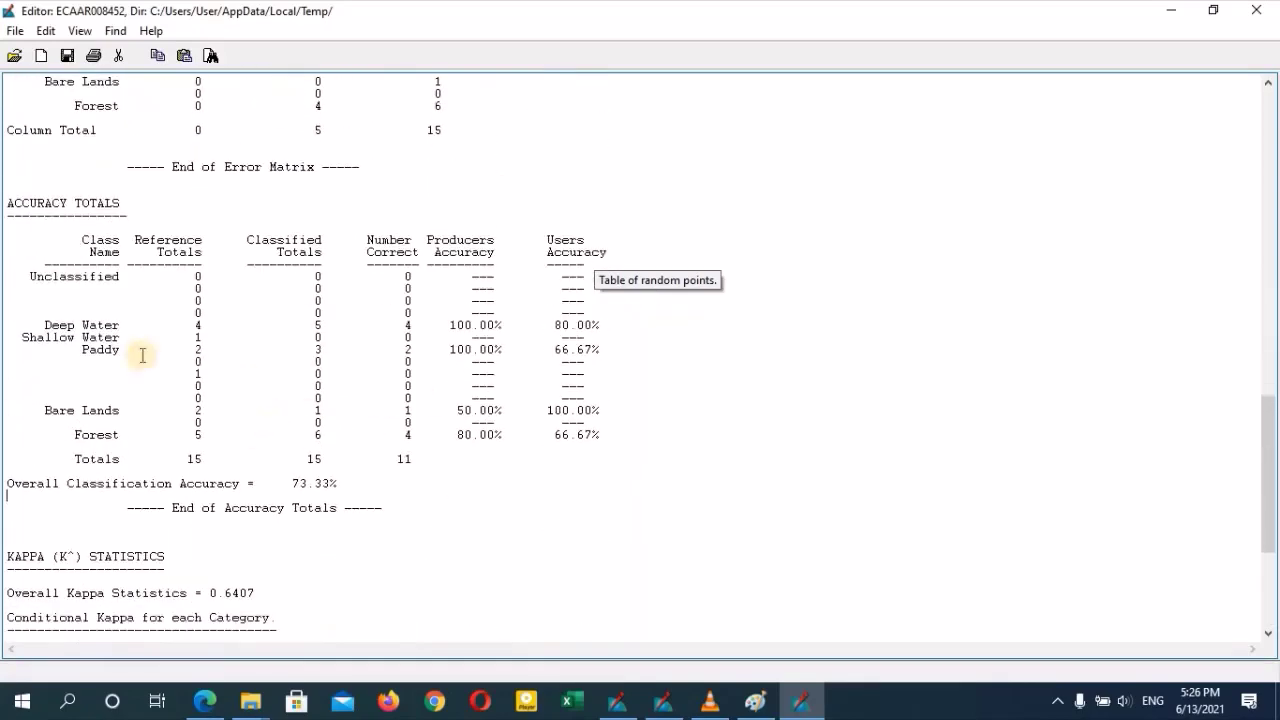